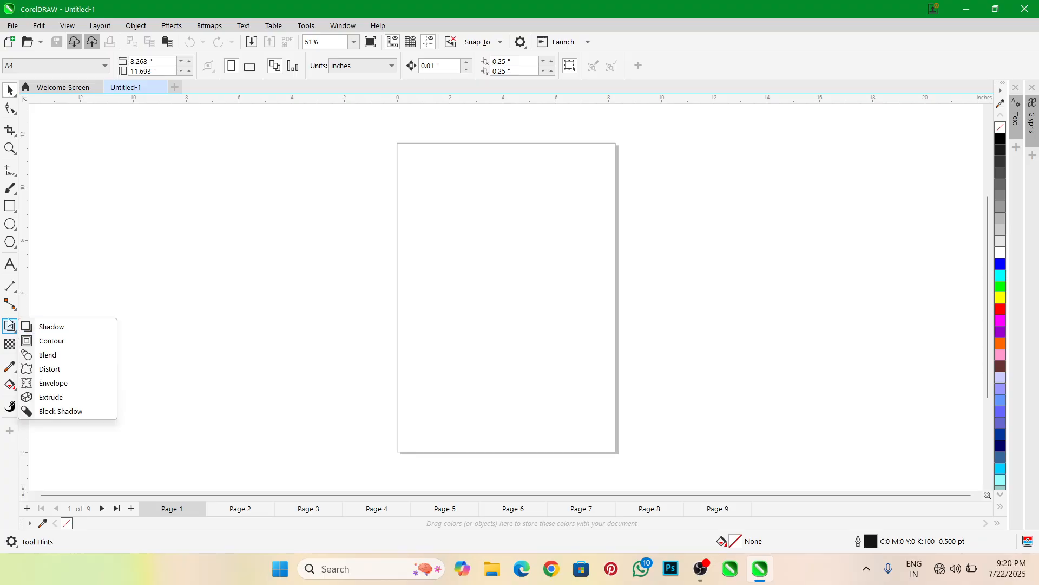
pyautogui.click(11, 287)
pyautogui.click(10, 307)
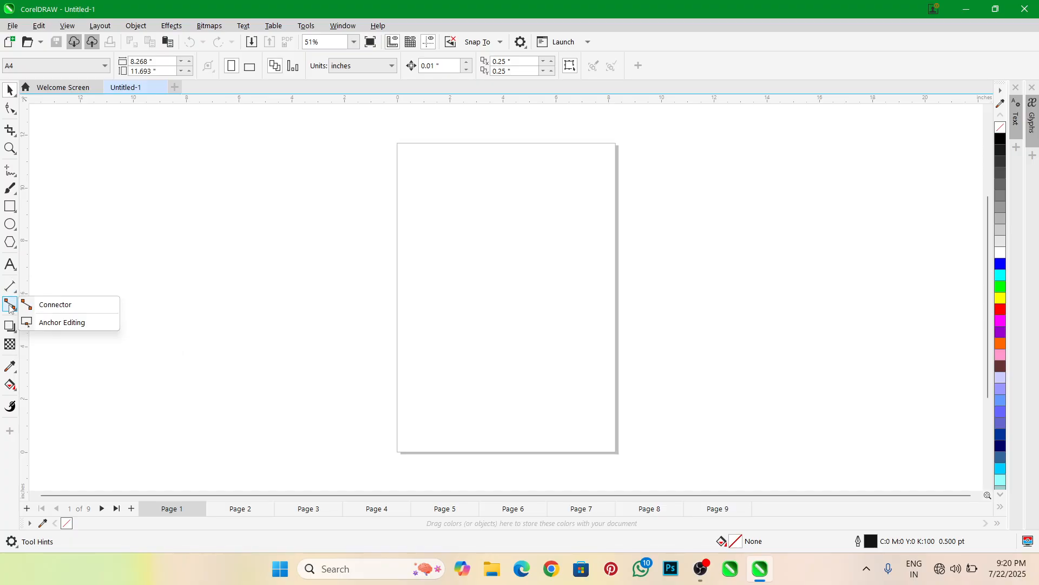
pyautogui.click(10, 288)
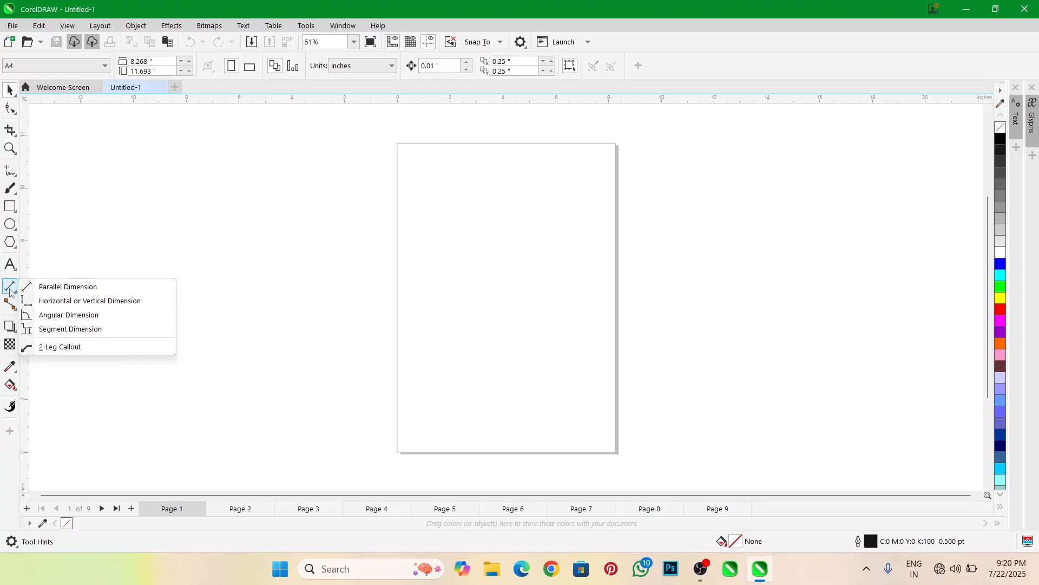
pyautogui.click(11, 305)
pyautogui.click(11, 287)
pyautogui.click(218, 244)
pyautogui.scroll(-1, 209, 233)
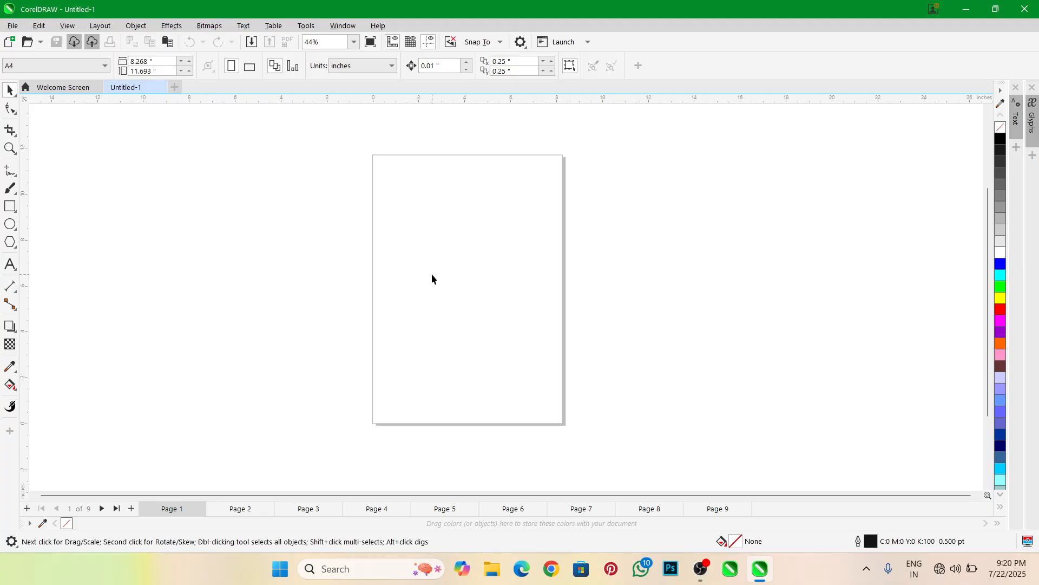
pyautogui.scroll(1, 434, 279)
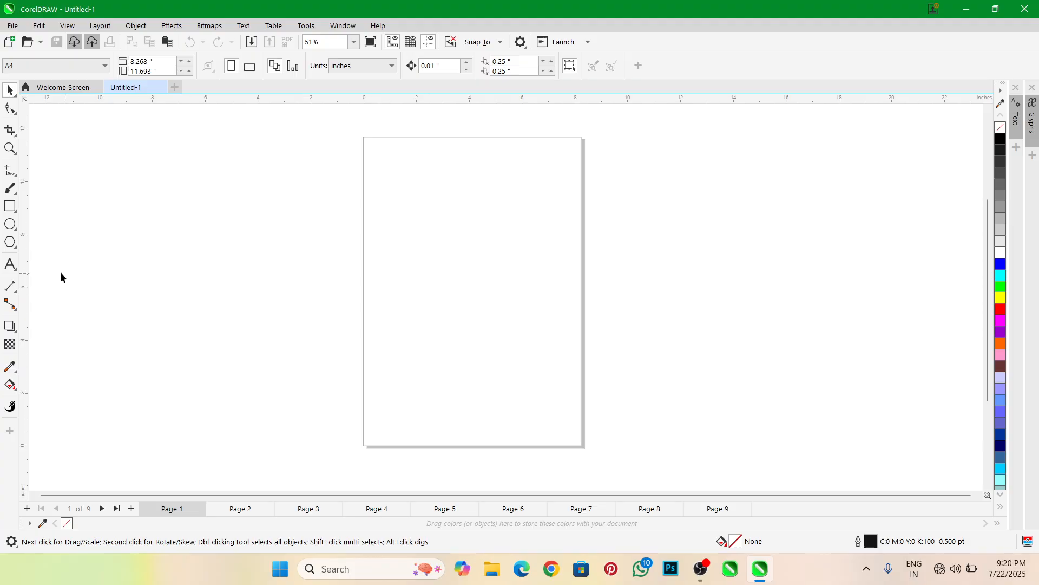
# Add the artistic text "CNC" in Arial 24 pt on the left half of the page
pyautogui.click(10, 264)
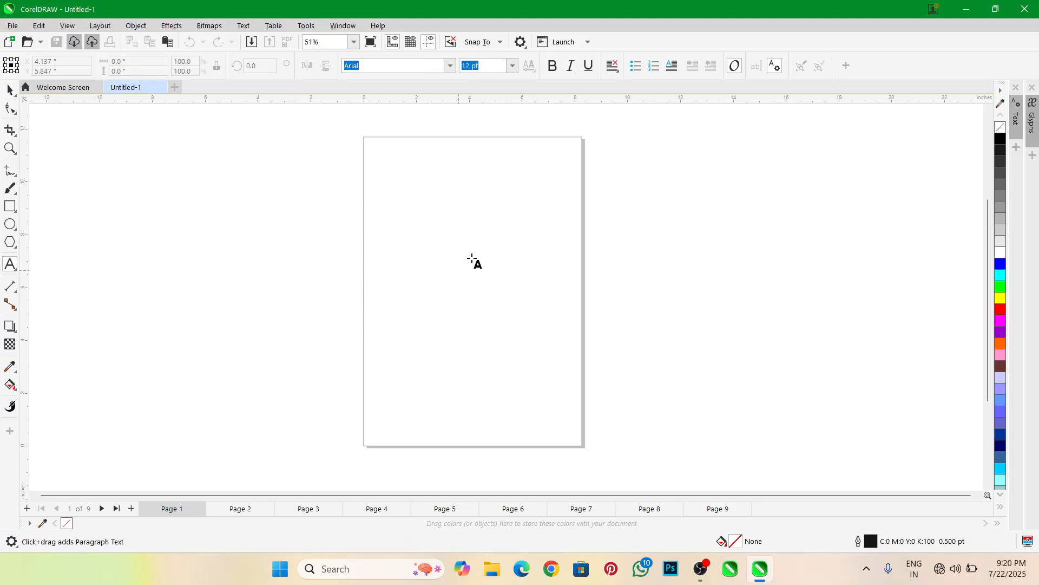
pyautogui.click(405, 266)
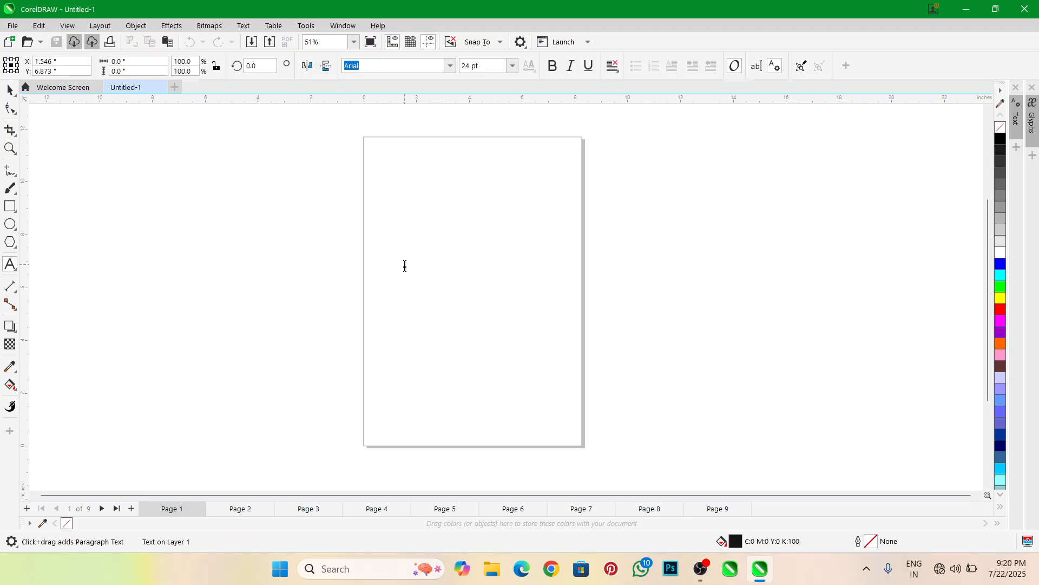
pyautogui.write('CNC')
pyautogui.press('Escape')
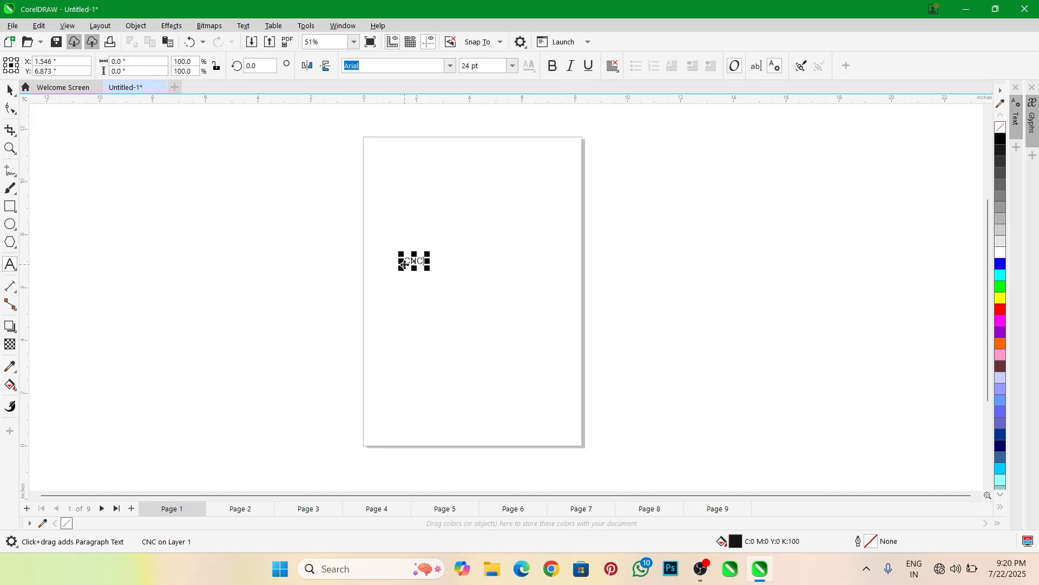
pyautogui.click(9, 91)
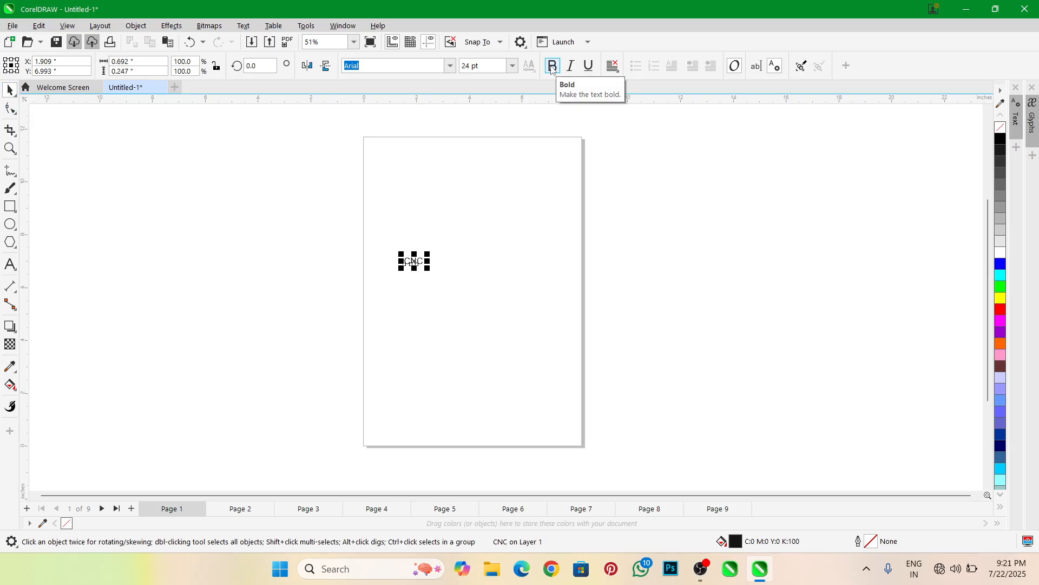
# Make the CNC text bold and scale it up proportionally to about 5.85 by 2.1 inches
pyautogui.click(552, 65)
pyautogui.moveTo(425, 272); pyautogui.dragTo(538, 336)
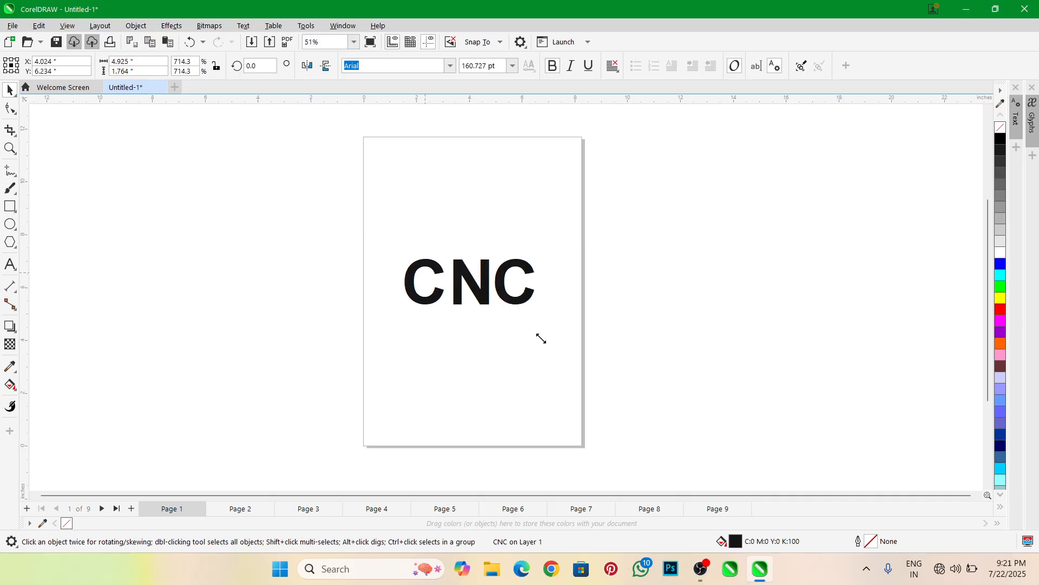
pyautogui.scroll(2, 550, 288)
pyautogui.scroll(2, 550, 289)
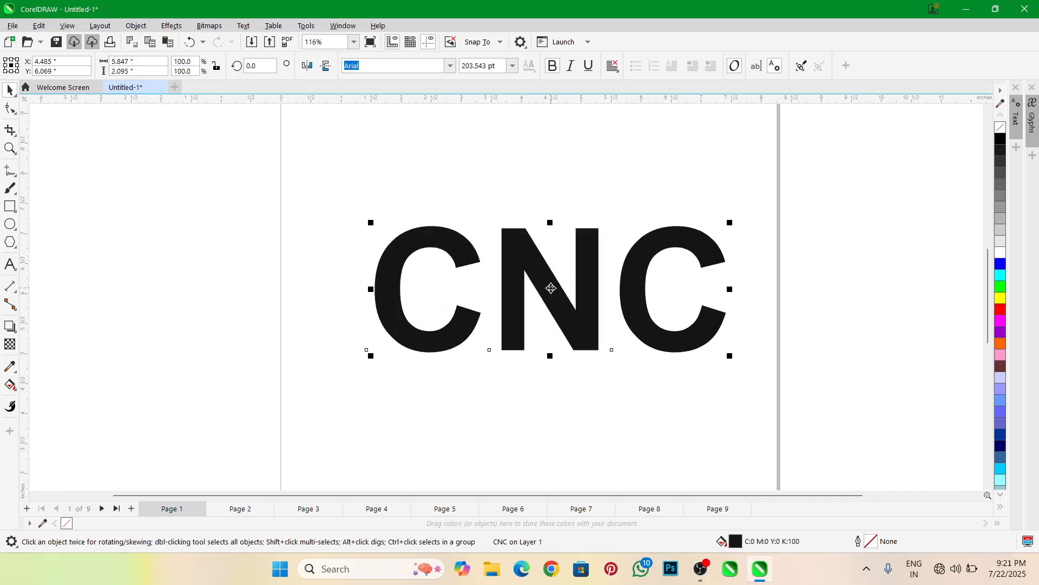
# Move the CNC text slightly up and to the left on the page and fill it with red
pyautogui.click(525, 266)
pyautogui.scroll(1, 527, 275)
pyautogui.scroll(-2, 527, 275)
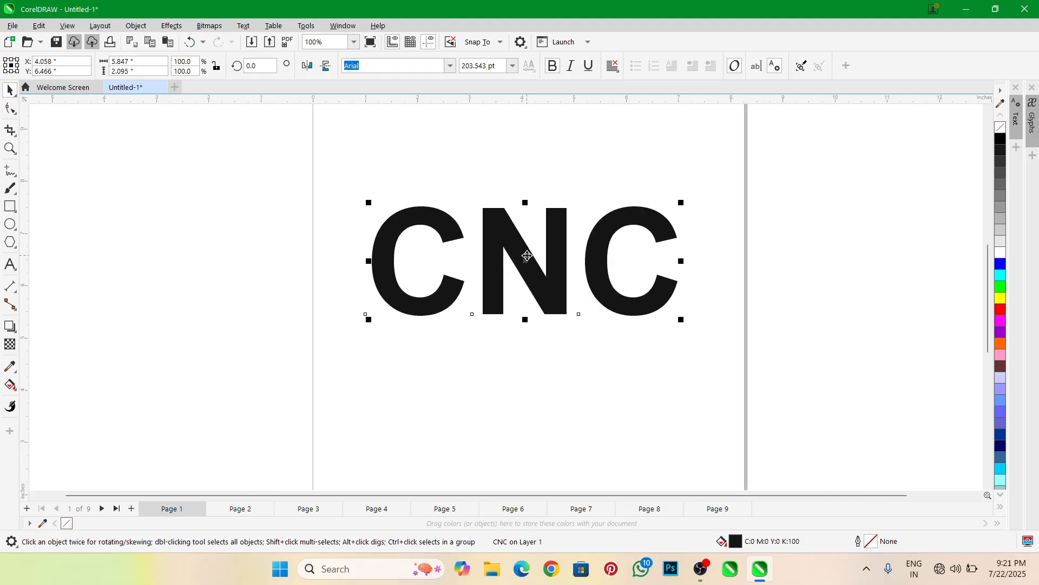
pyautogui.scroll(2, 527, 275)
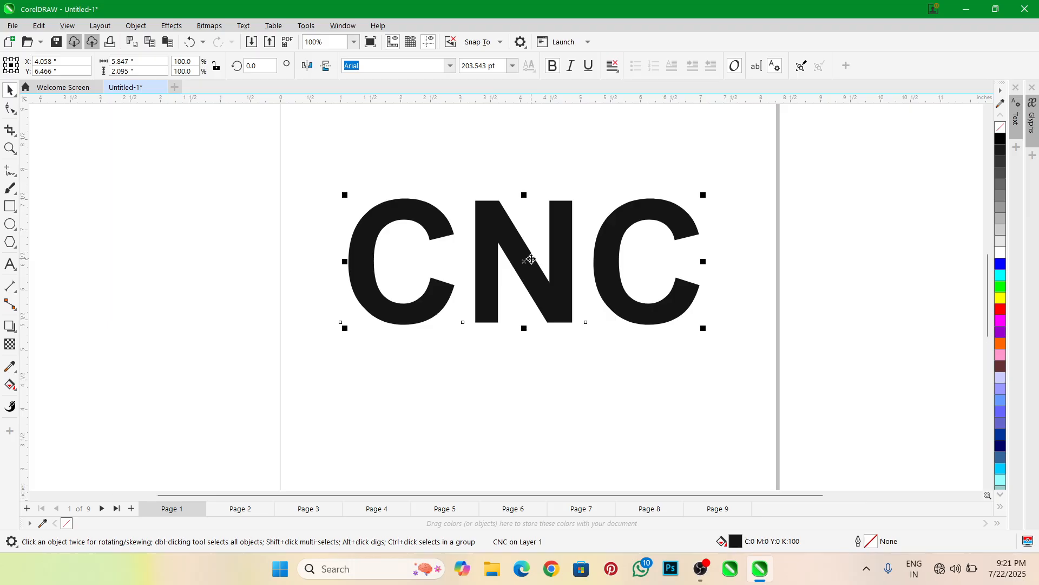
pyautogui.click(1001, 311)
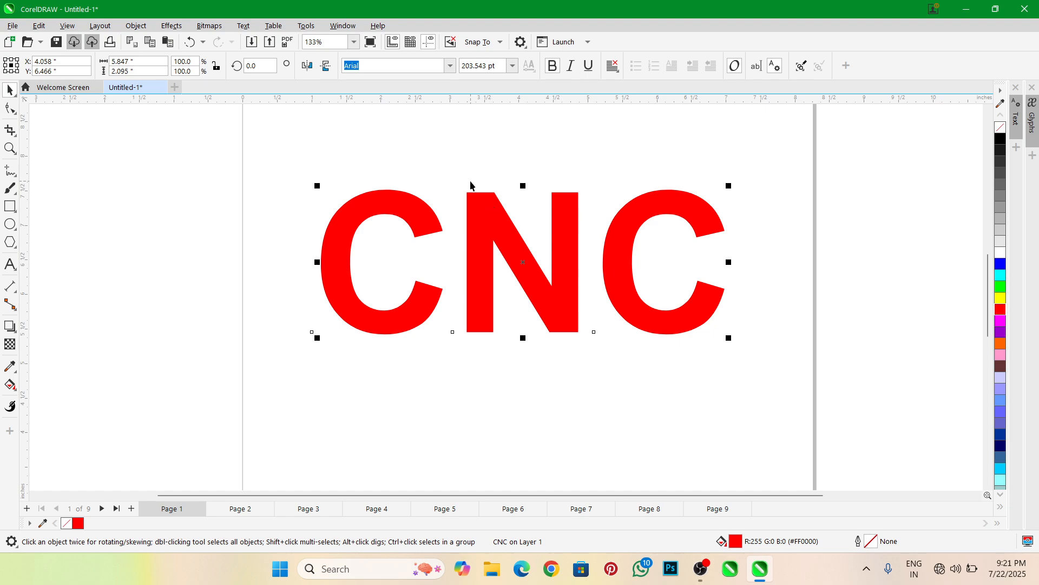
# Add a drop shadow to the CNC text using the Perspective Top Right preset
pyautogui.click(10, 326)
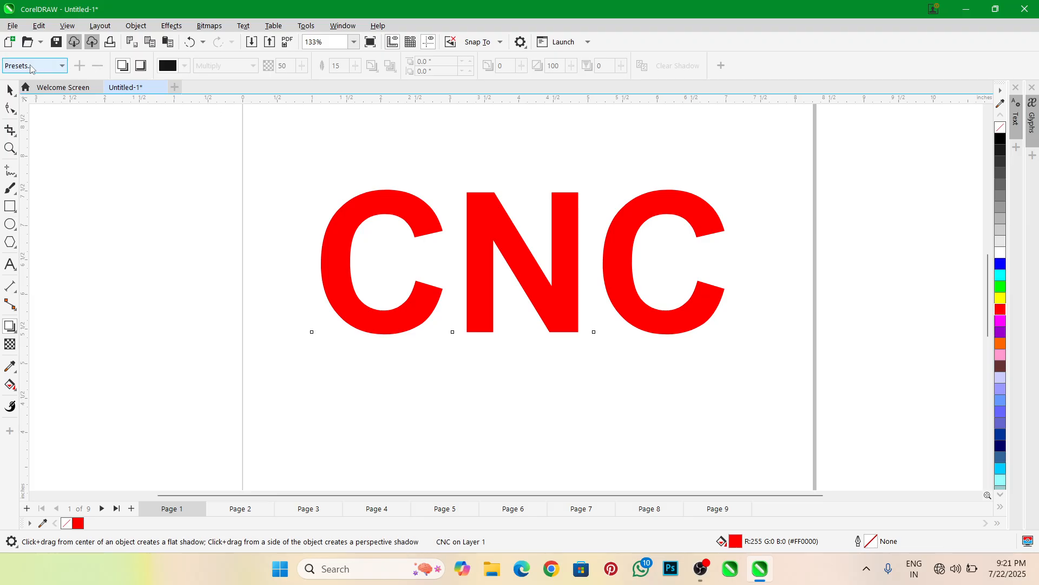
pyautogui.click(60, 68)
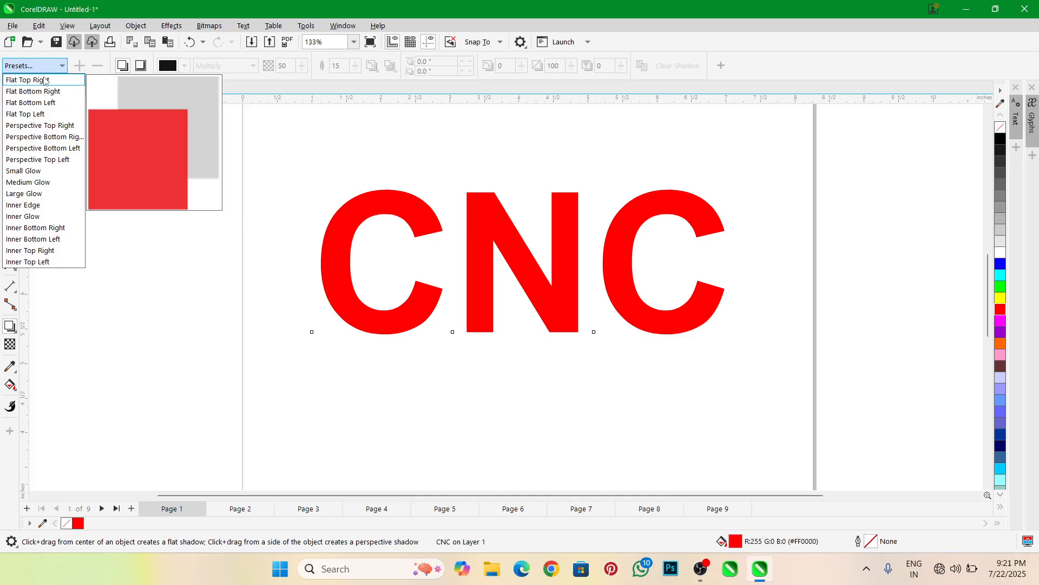
pyautogui.click(46, 126)
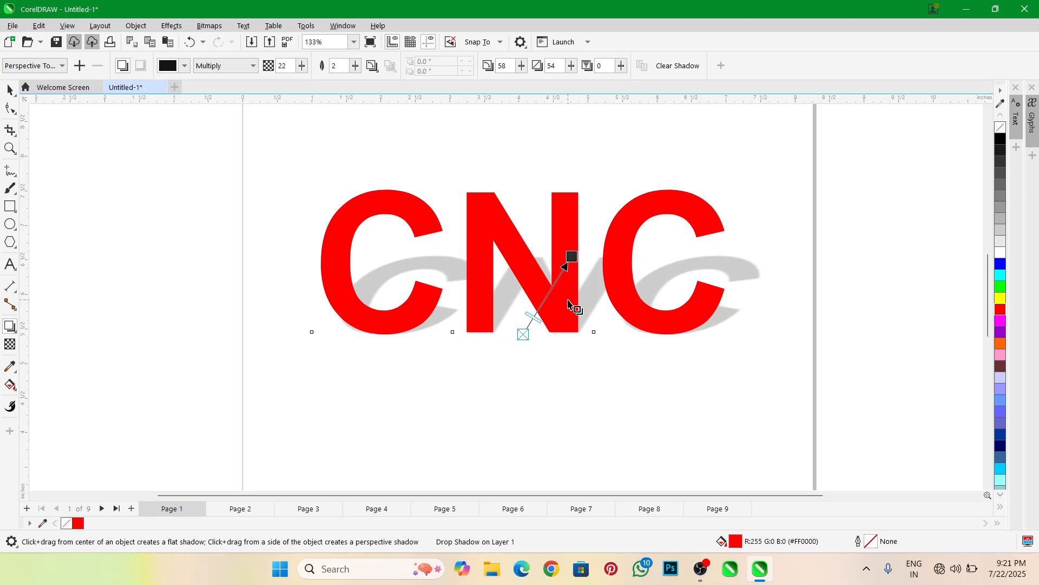
# Try the Perspective Bottom Right and Perspective Top Left presets on the text's shadow
pyautogui.click(39, 67)
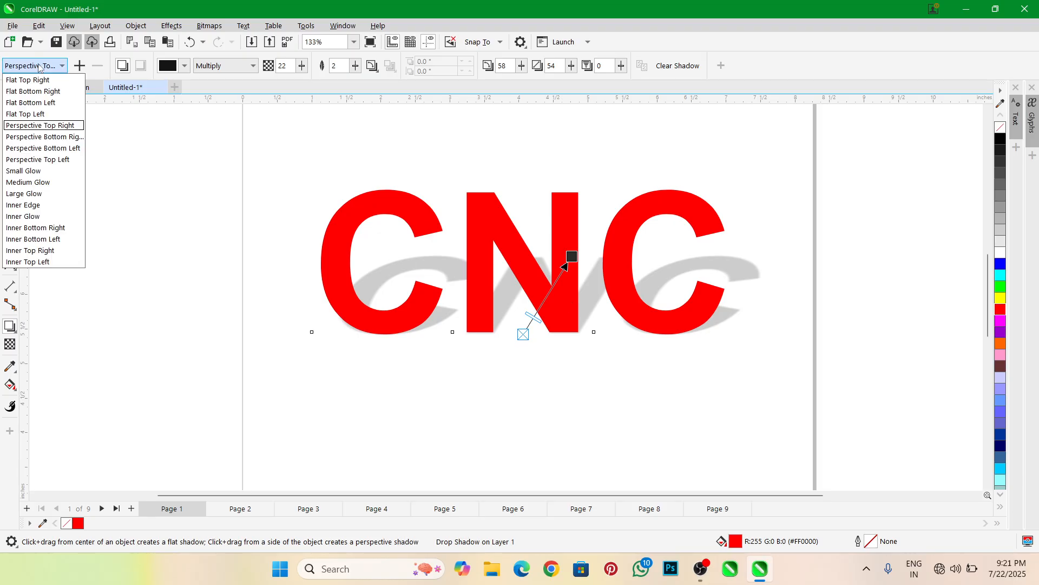
pyautogui.click(39, 138)
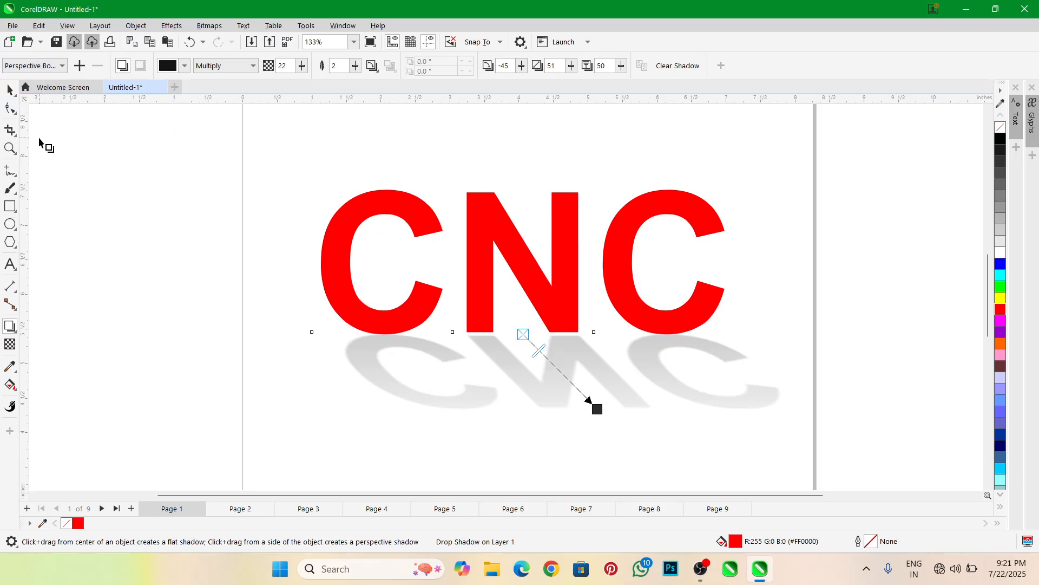
pyautogui.click(48, 66)
pyautogui.click(39, 161)
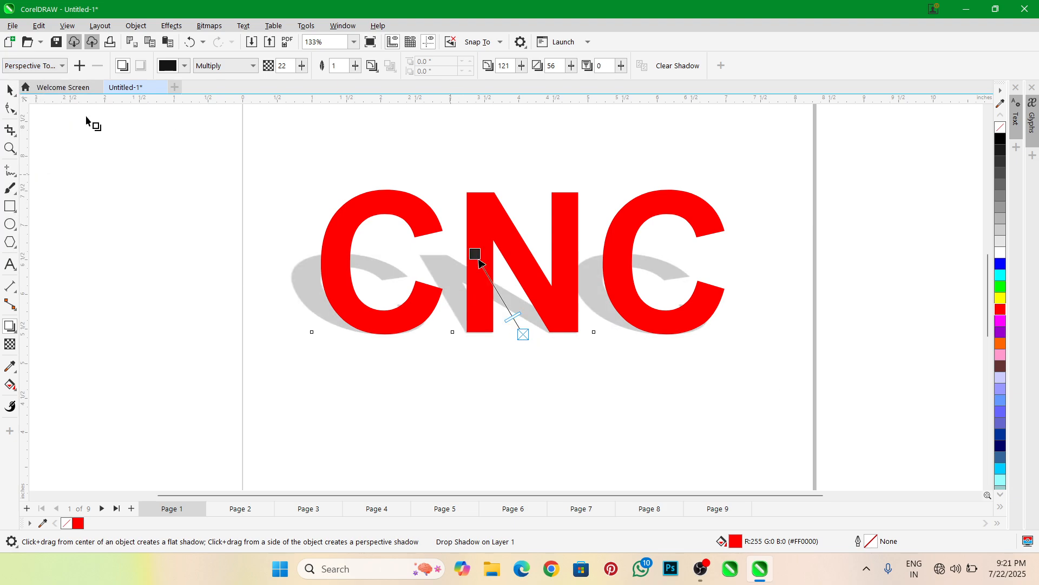
# Change the CNC text's shadow to the Perspective Bottom Left preset
pyautogui.click(50, 67)
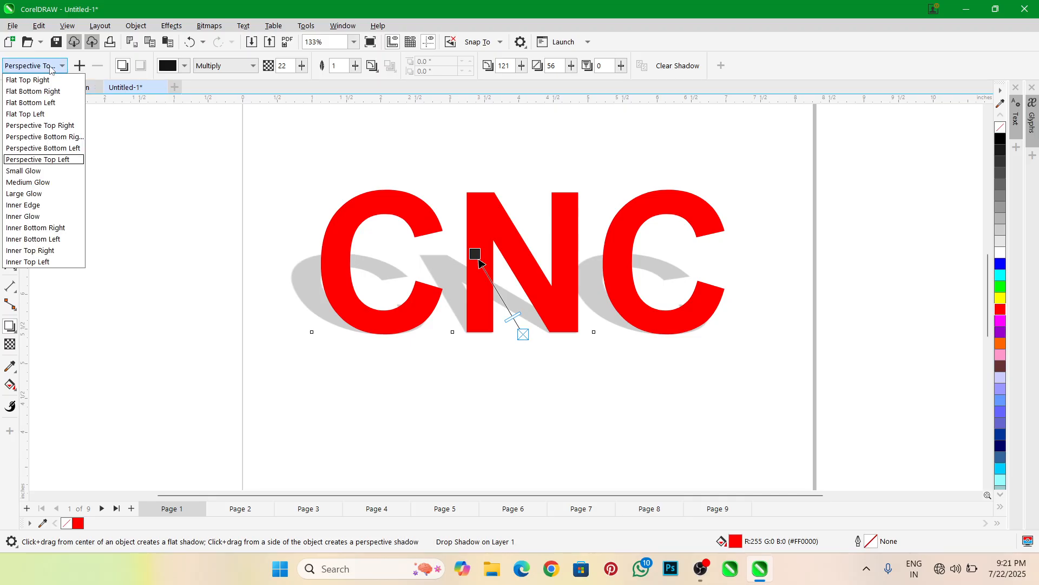
pyautogui.click(50, 146)
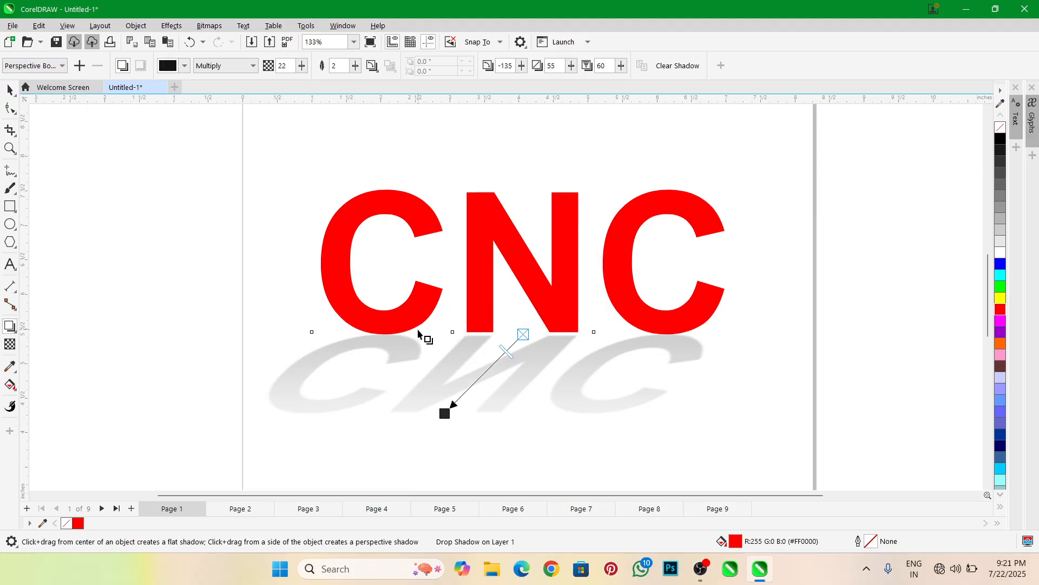
pyautogui.scroll(-2, 519, 312)
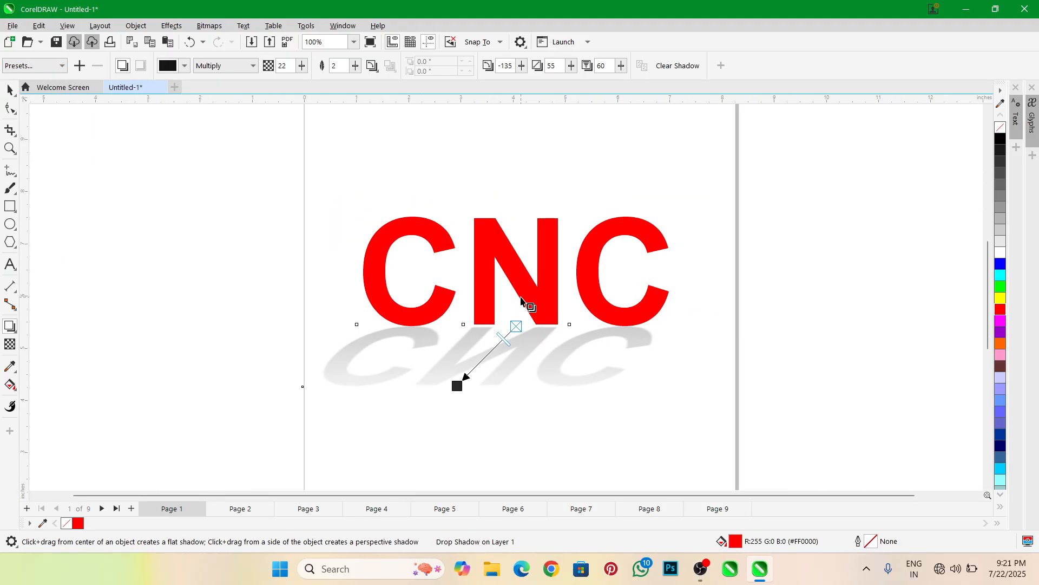
pyautogui.scroll(1, 519, 309)
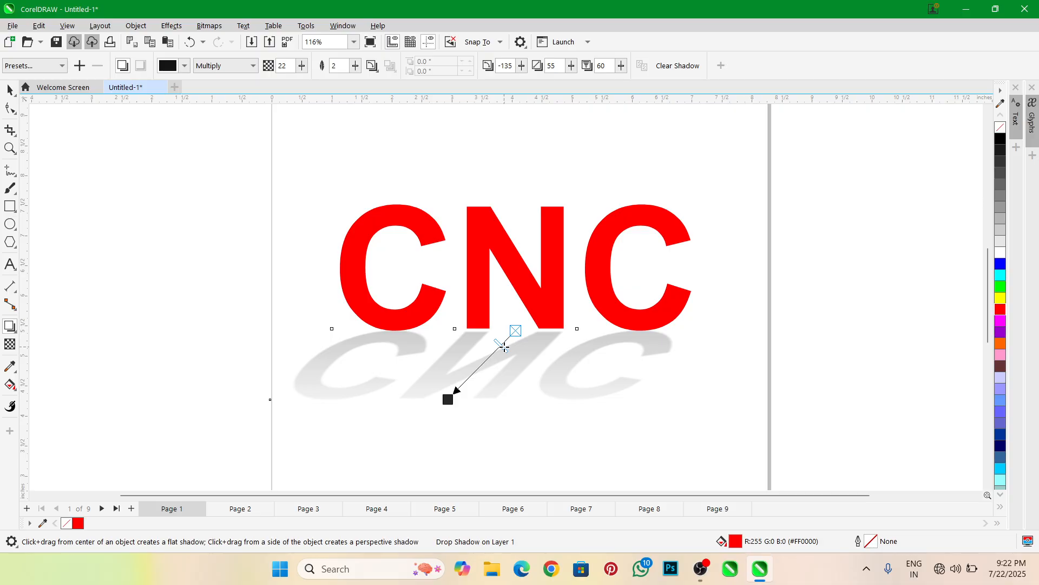
# Stretch the perspective shadow farther below the text, then undo the stretch
pyautogui.moveTo(447, 399); pyautogui.dragTo(429, 421)
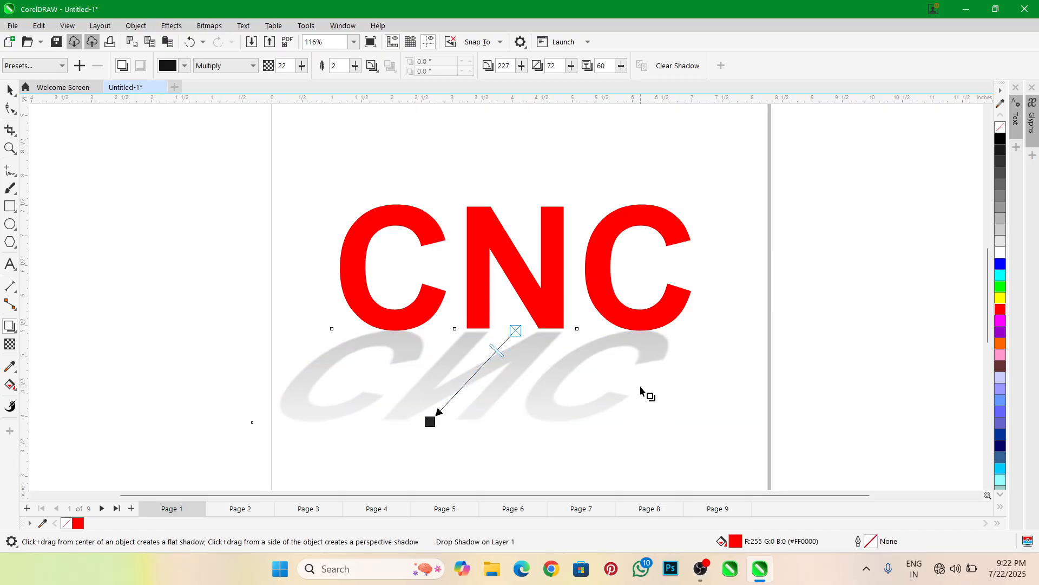
pyautogui.hotkey('ctrl', 'z')
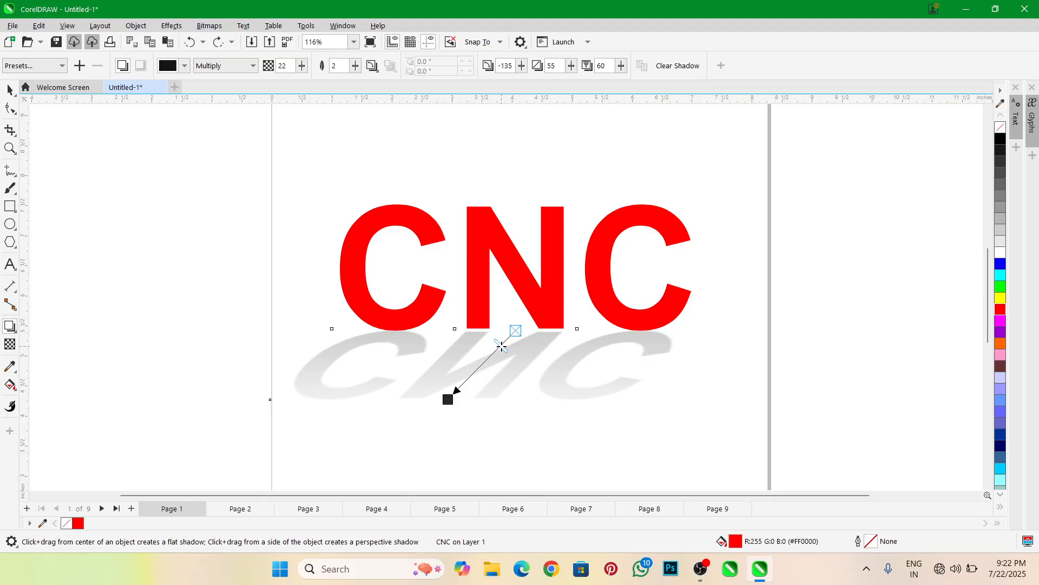
# Try shadow opacities of 24, 37 and 18, then set the opacity to 22
pyautogui.moveTo(501, 345)
pyautogui.mouseDown()
pyautogui.moveTo(471, 382)
pyautogui.moveTo(503, 351)
pyautogui.mouseUp()
pyautogui.click(302, 65)
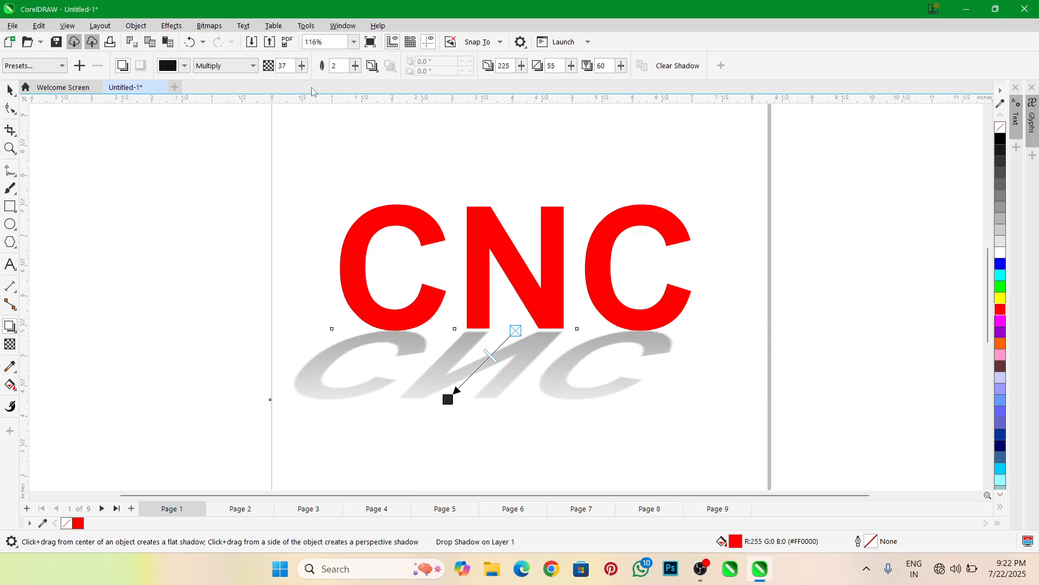
pyautogui.click(302, 66)
pyautogui.moveTo(304, 80); pyautogui.dragTo(293, 88)
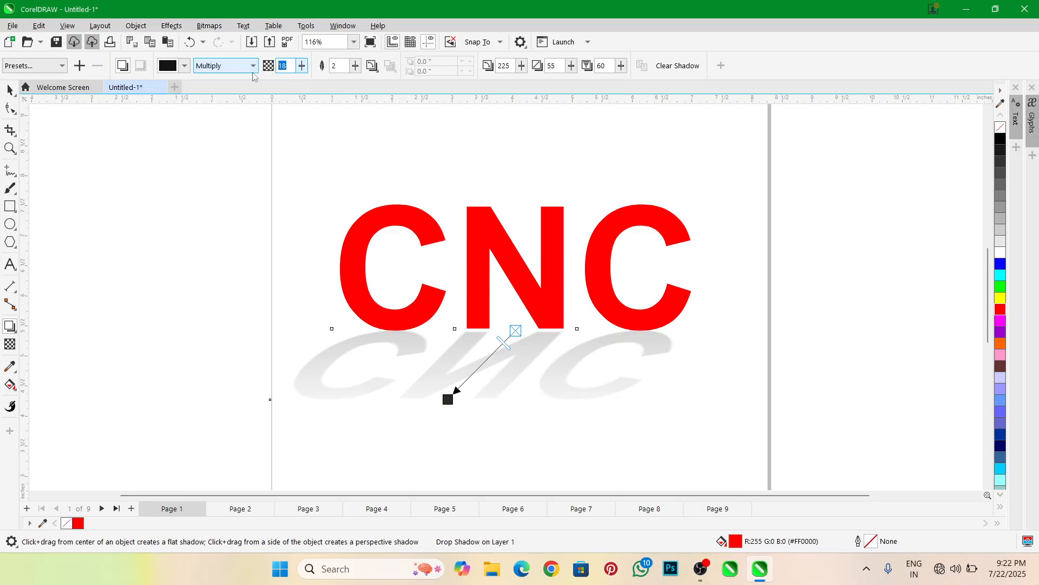
pyautogui.write('22')
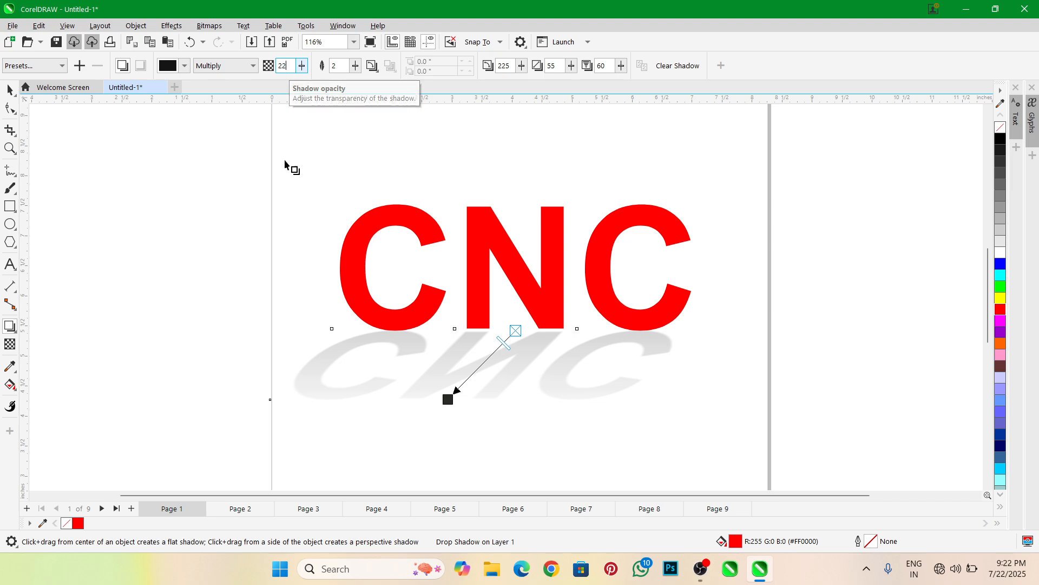
pyautogui.press('Return')
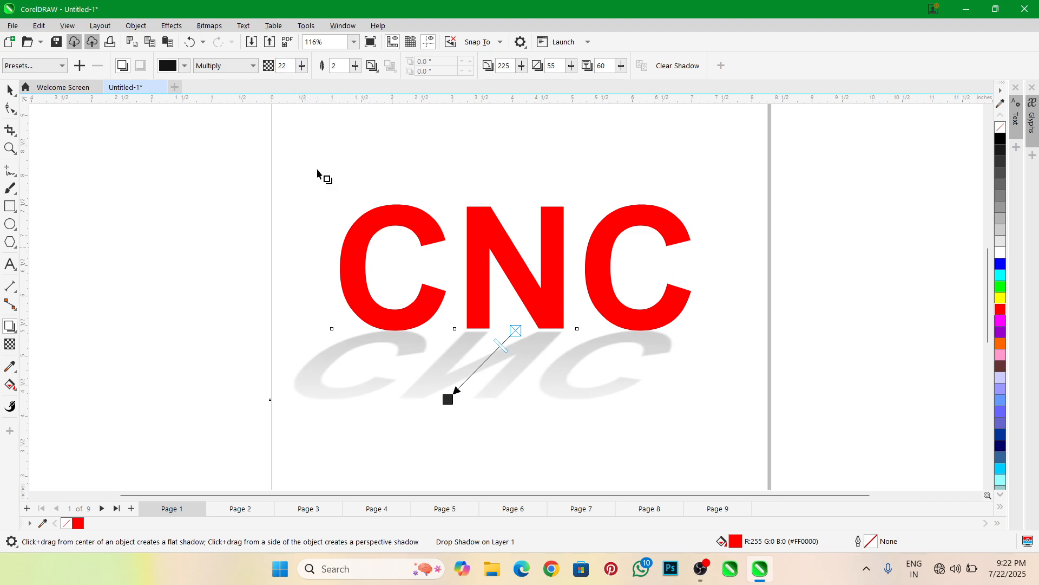
# Set the shadow feathering to 5
pyautogui.doubleClick(344, 63)
pyautogui.write('5')
pyautogui.press('Return')
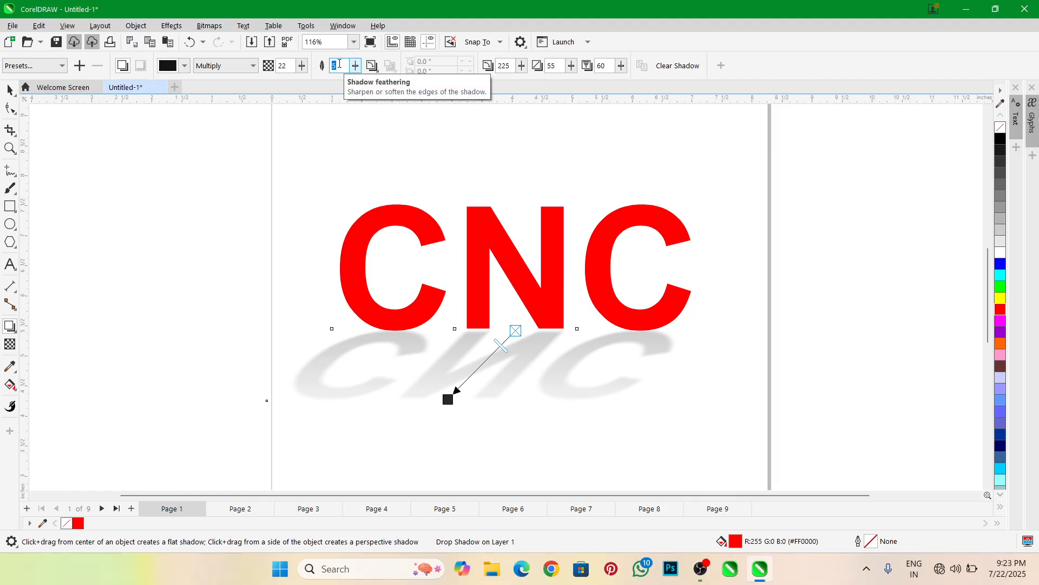
# Set the shadow feathering to 50 for very soft edges and inspect the blurred shadow up close
pyautogui.write('0')
pyautogui.press('Return')
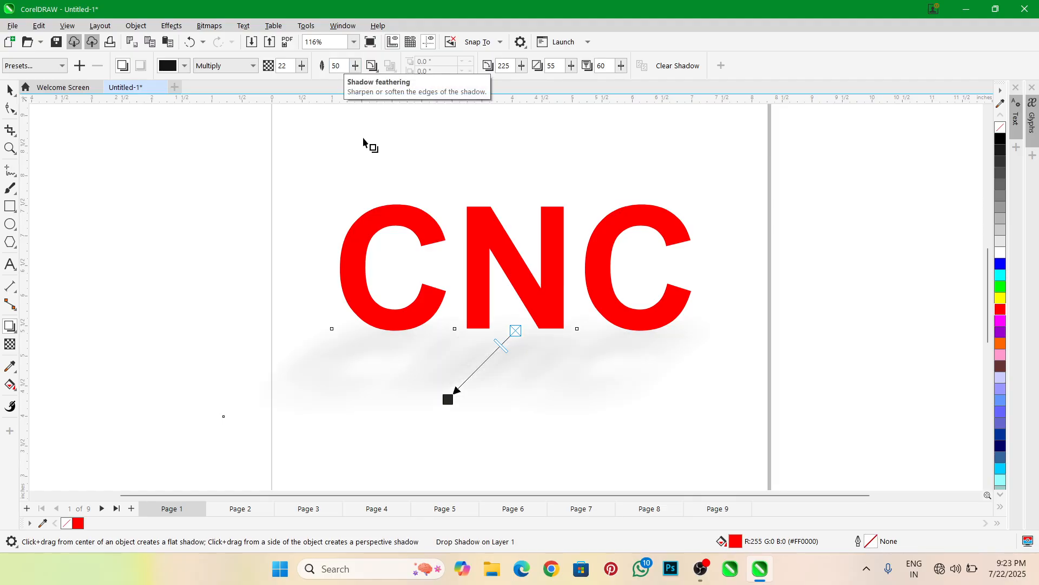
pyautogui.scroll(2, 457, 380)
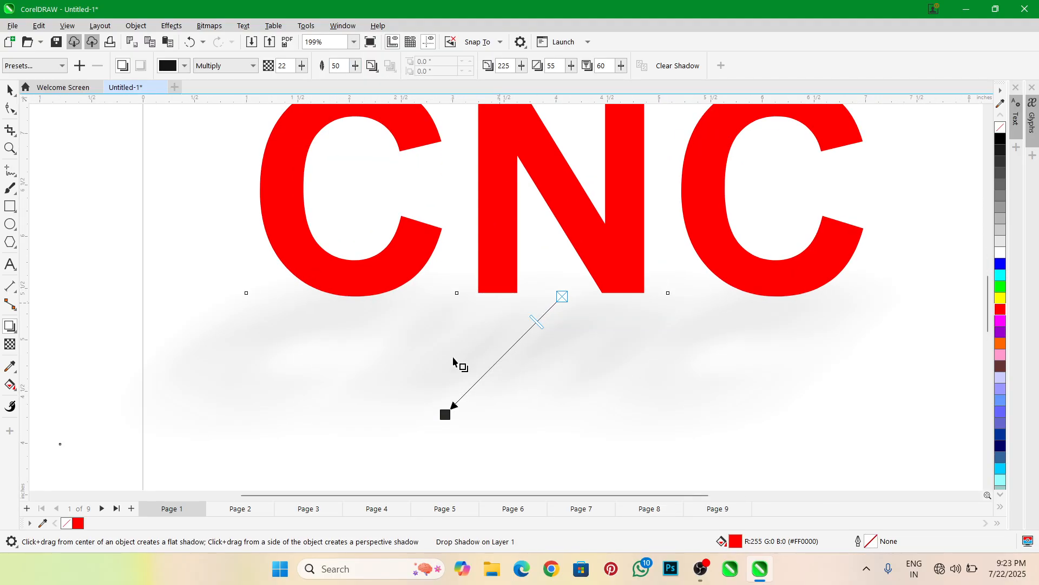
pyautogui.scroll(-2, 460, 363)
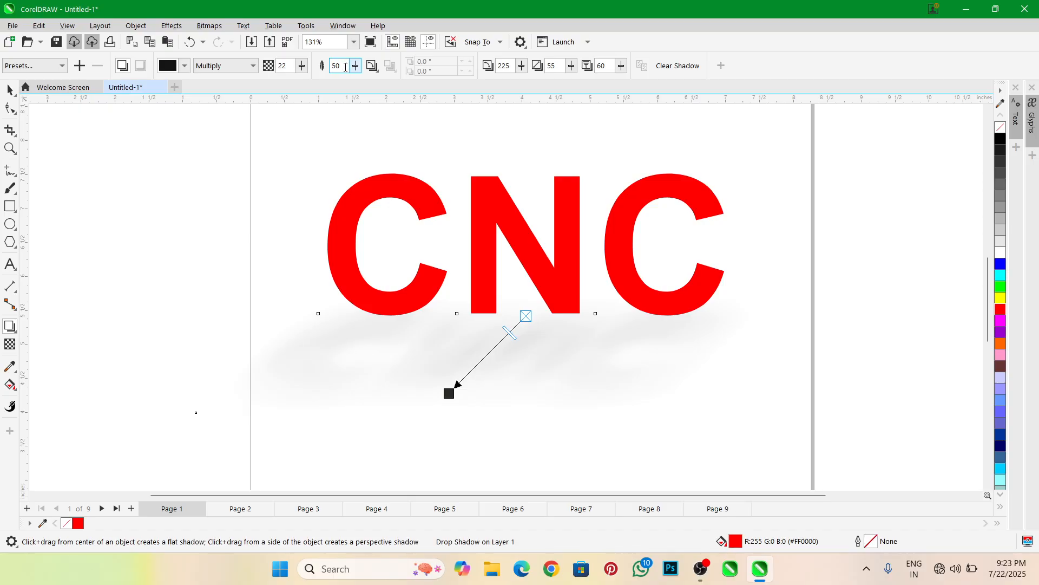
# Set the shadow feathering to 30, then reduce it to 3
pyautogui.write('30')
pyautogui.press('Return')
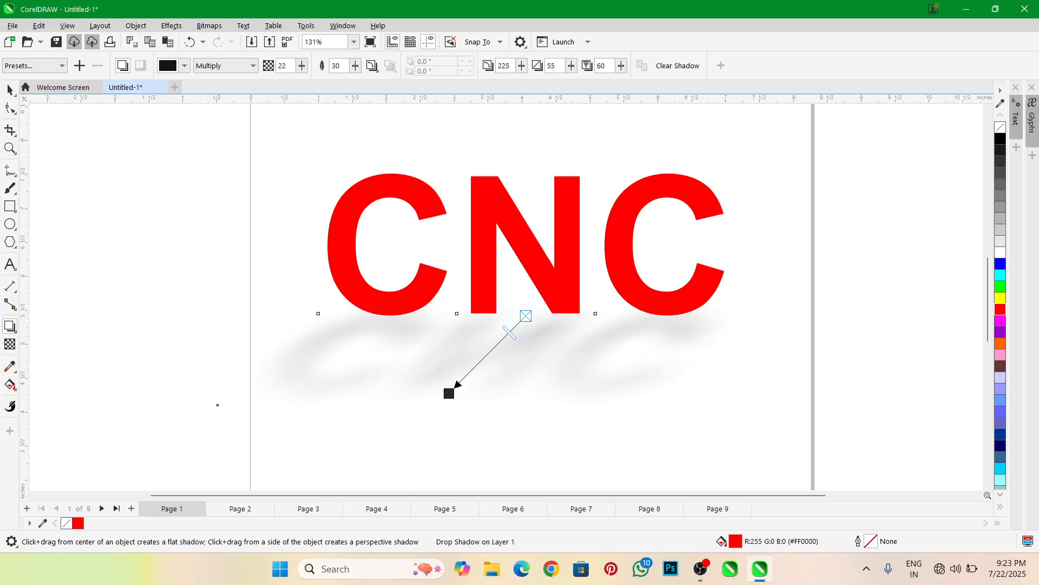
pyautogui.click(344, 66)
pyautogui.press('BackSpace')
pyautogui.press('Return')
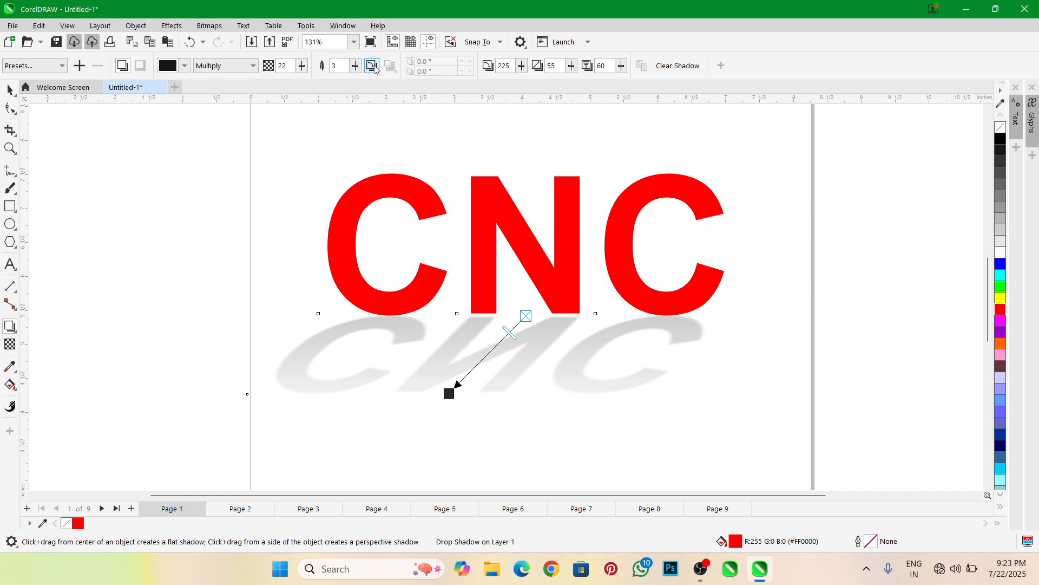
# Apply the Flat Bottom Right shadow preset and pull the shadow close to the letters, offset about 0.07" horizontally and -0.073" vertically
pyautogui.click(47, 66)
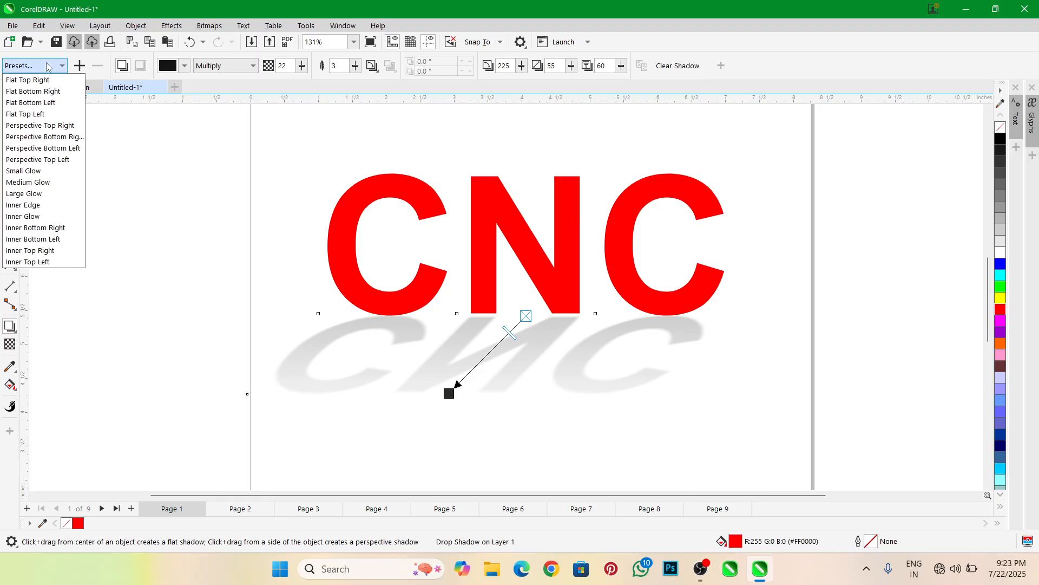
pyautogui.click(47, 92)
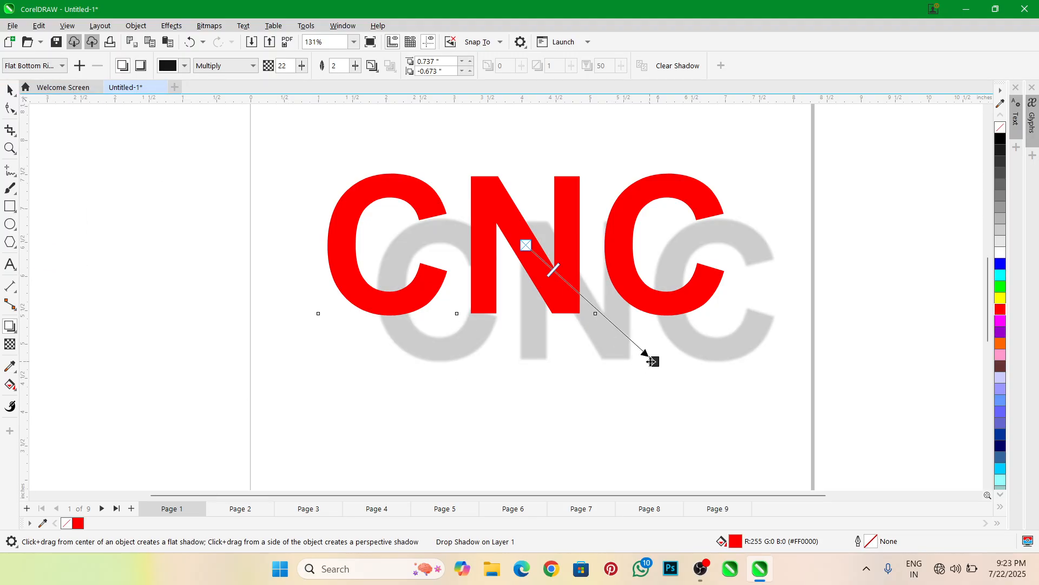
pyautogui.moveTo(651, 361); pyautogui.dragTo(599, 320)
pyautogui.scroll(1, 560, 244)
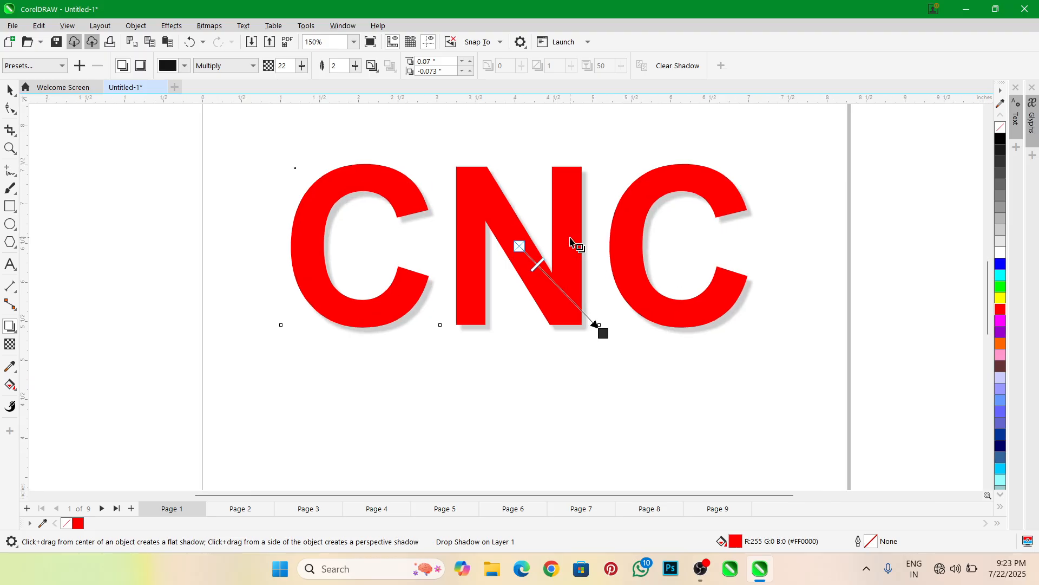
pyautogui.scroll(2, 570, 241)
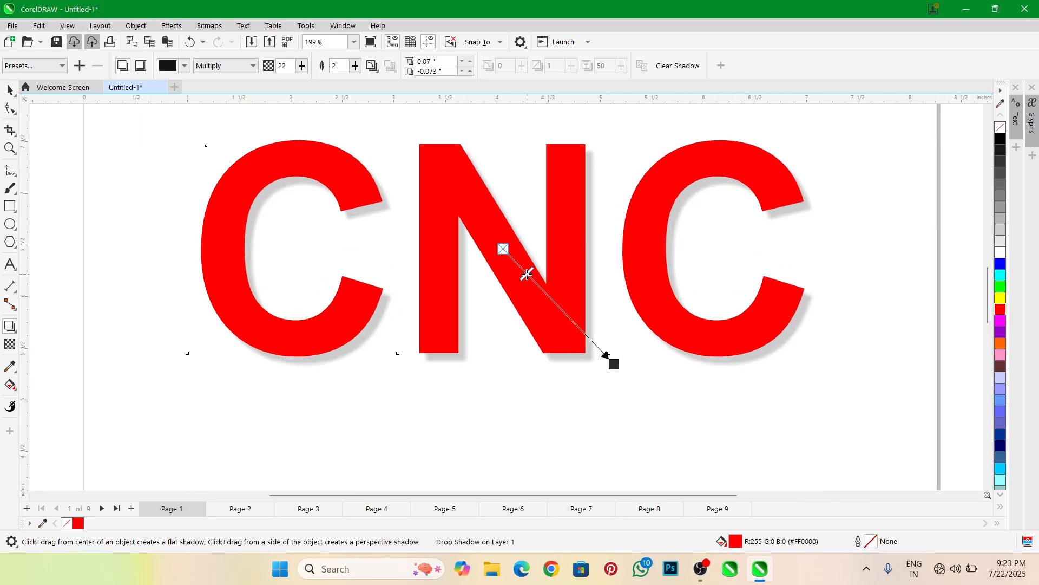
# Move the flat shadow slightly farther out to about 0.094" and -0.094", and lower its opacity to about 21
pyautogui.moveTo(616, 364); pyautogui.dragTo(621, 366)
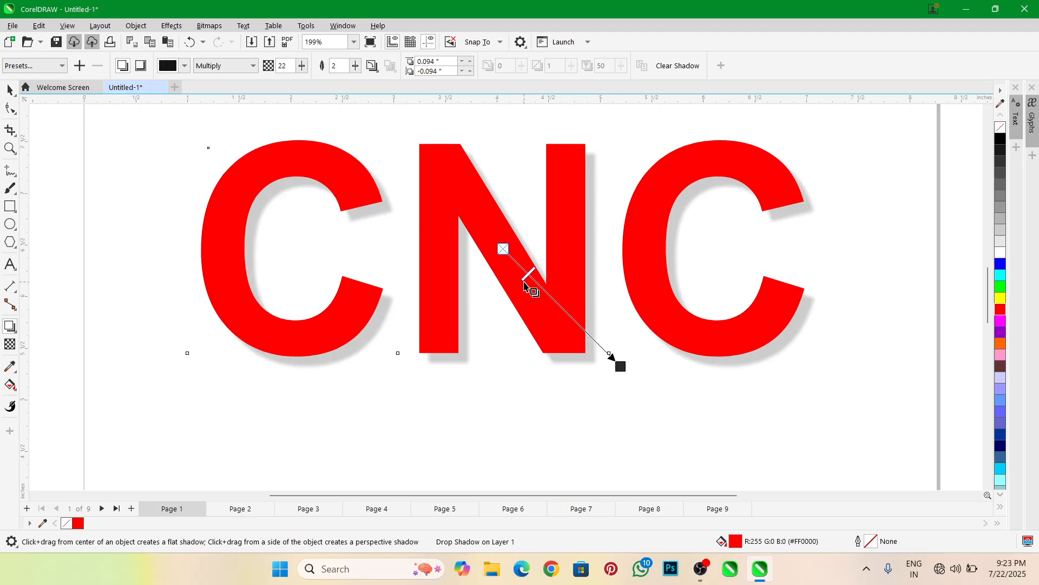
pyautogui.moveTo(525, 280)
pyautogui.mouseDown()
pyautogui.moveTo(568, 333)
pyautogui.moveTo(526, 275)
pyautogui.mouseUp()
pyautogui.click(51, 67)
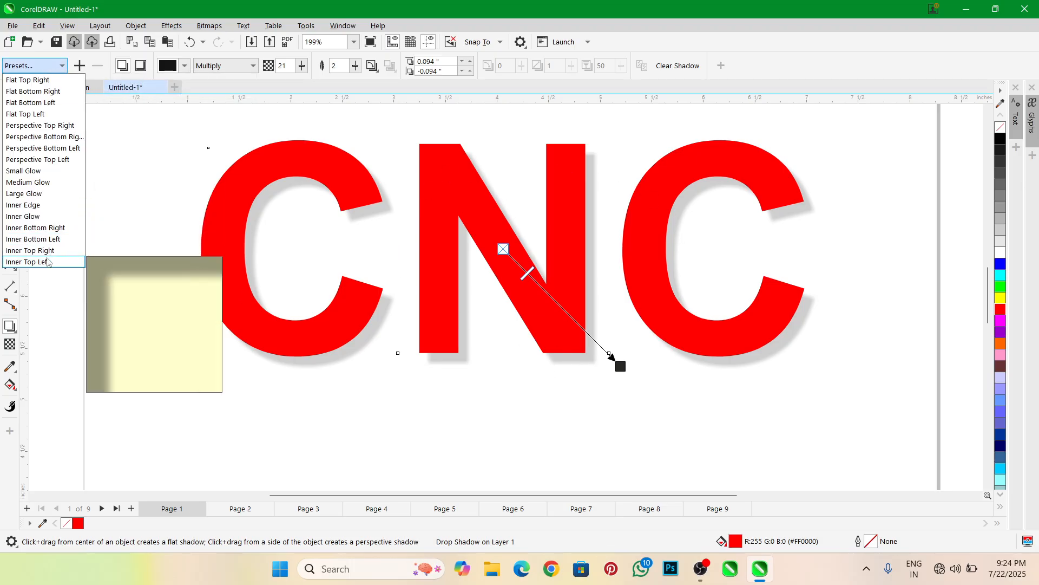
pyautogui.click(45, 67)
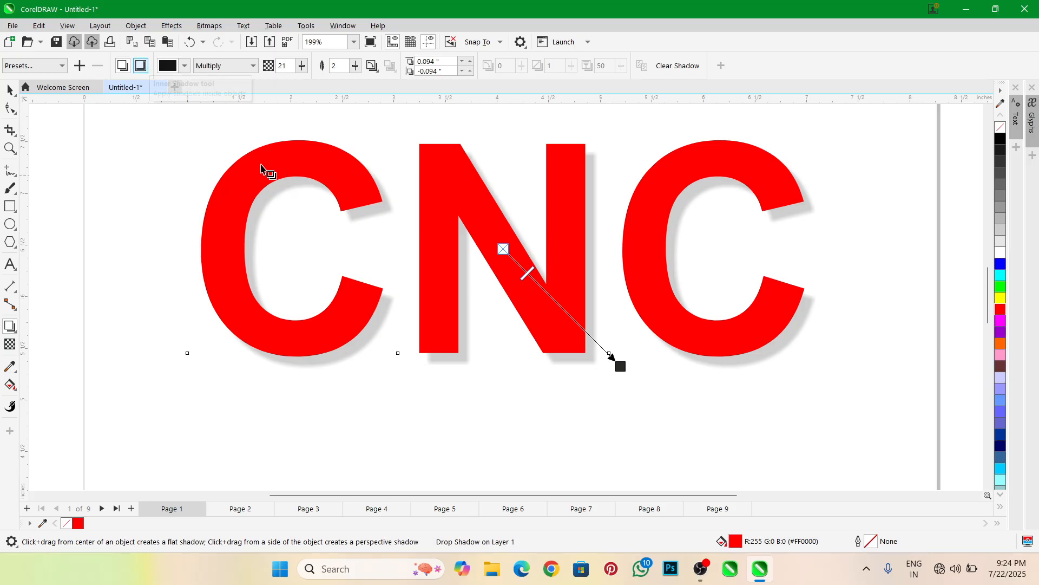
# Switch the CNC text to an inner shadow, reduce its offset to 0" both ways and lower its opacity to about 13
pyautogui.click(141, 66)
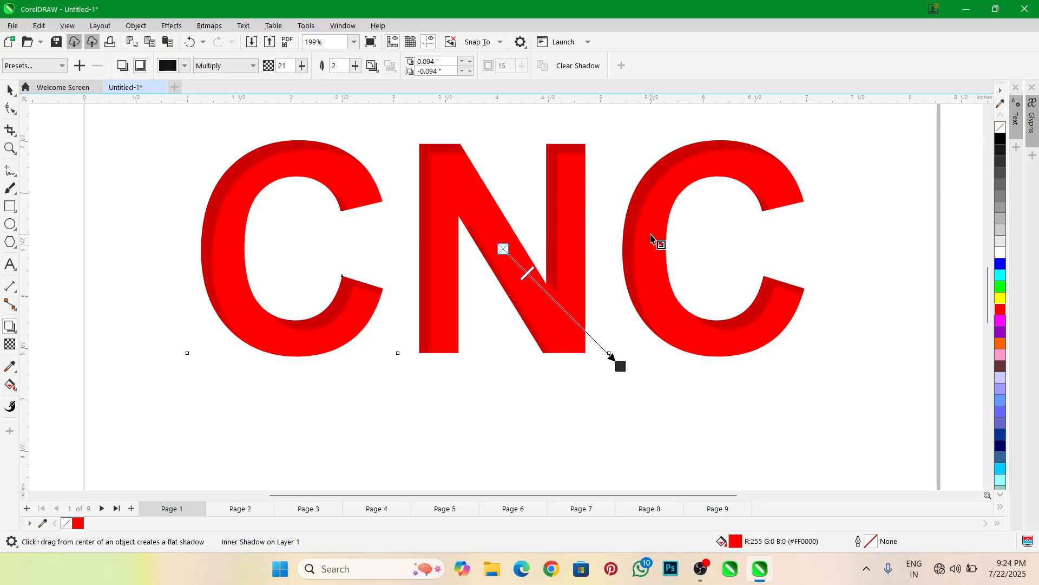
pyautogui.moveTo(621, 366); pyautogui.dragTo(604, 354)
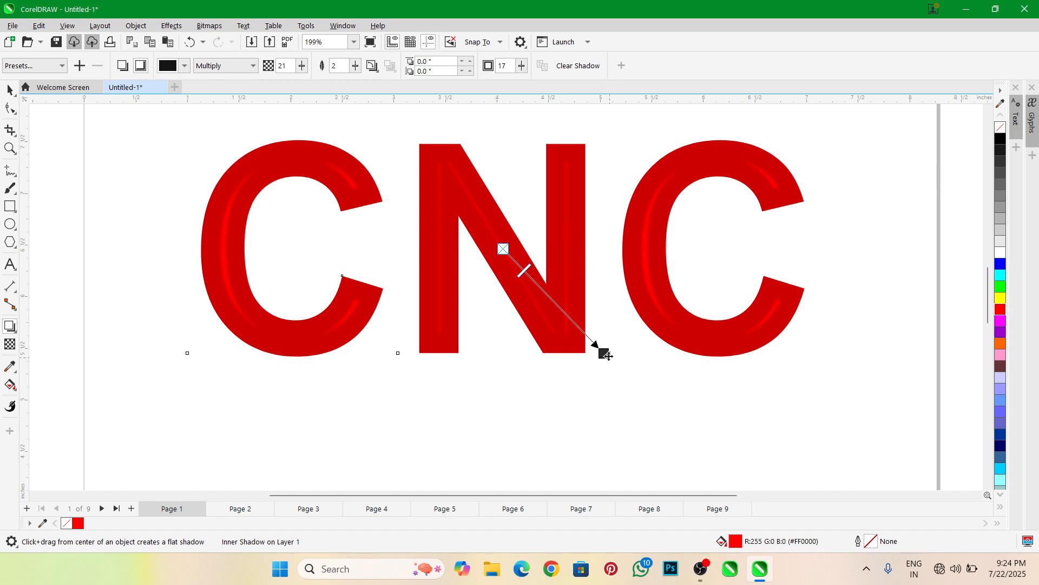
pyautogui.moveTo(608, 355); pyautogui.dragTo(586, 342)
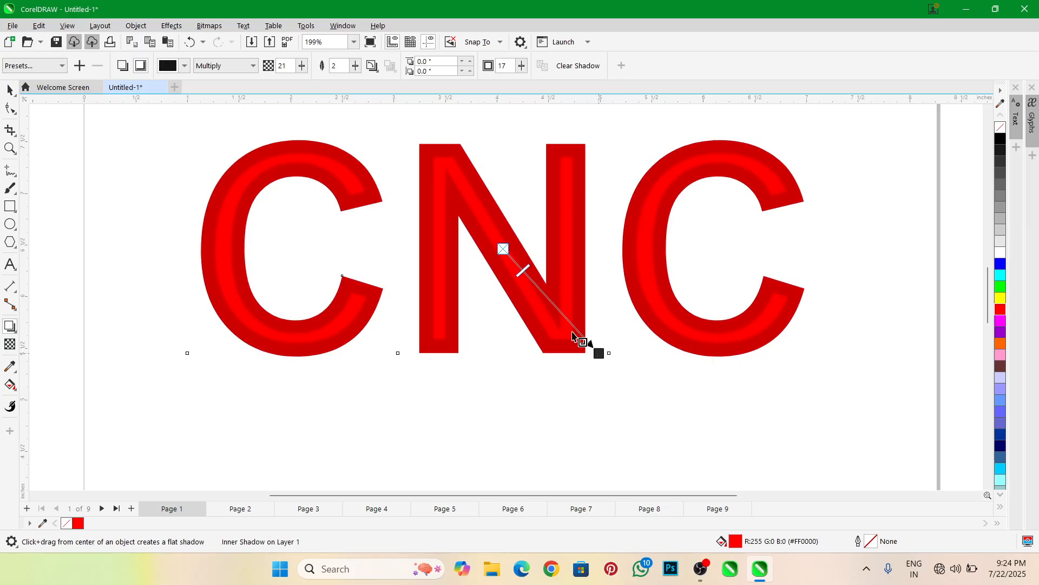
pyautogui.moveTo(536, 288); pyautogui.dragTo(512, 260)
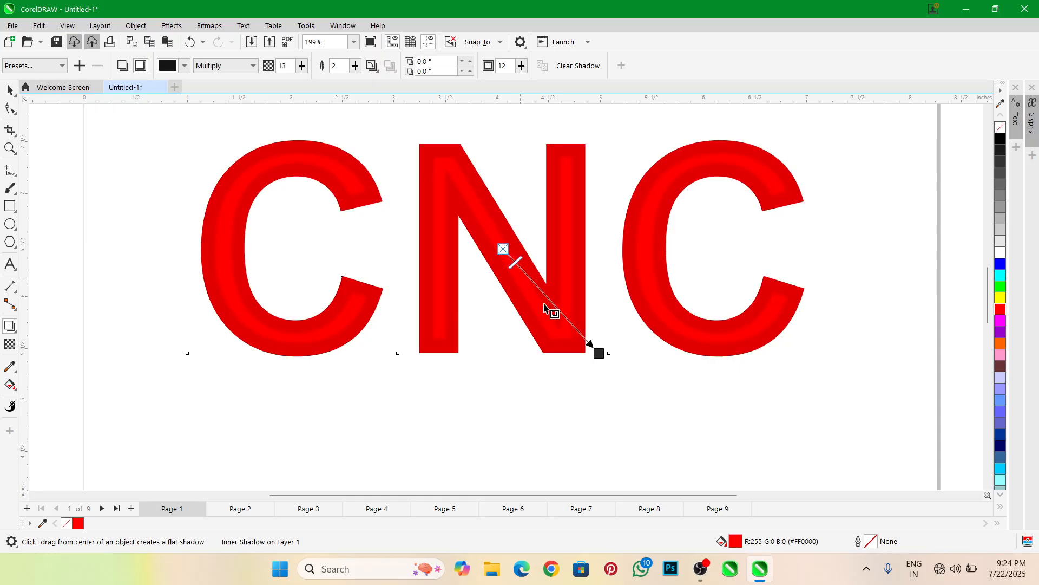
# Reduce the inner shadow width to 2, then shift the inner shadow horizontally by about 0.029"
pyautogui.click(523, 67)
pyautogui.moveTo(523, 81); pyautogui.dragTo(517, 88)
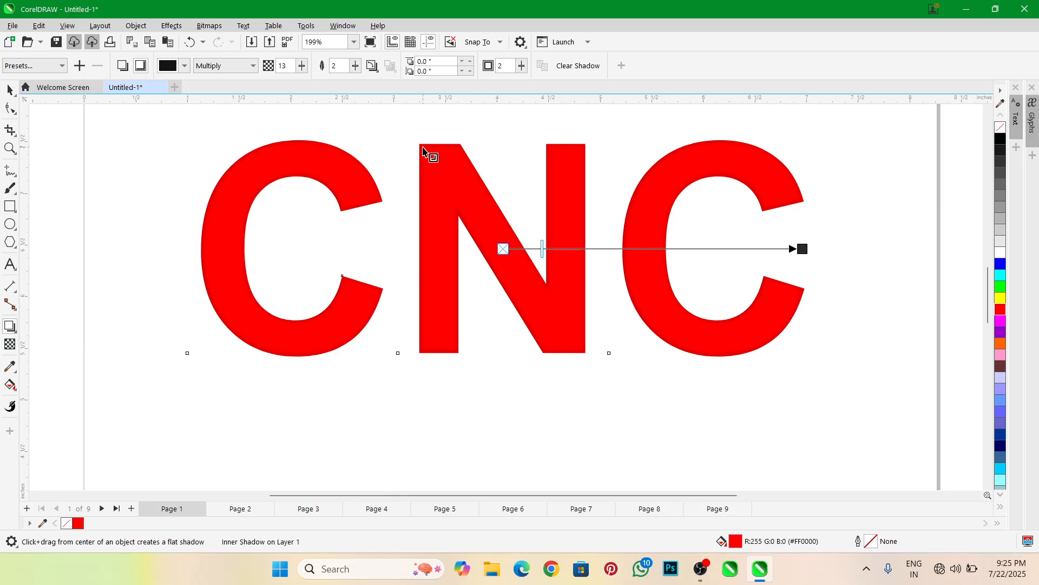
pyautogui.moveTo(803, 250)
pyautogui.mouseDown()
pyautogui.moveTo(763, 248)
pyautogui.moveTo(808, 249)
pyautogui.mouseUp()
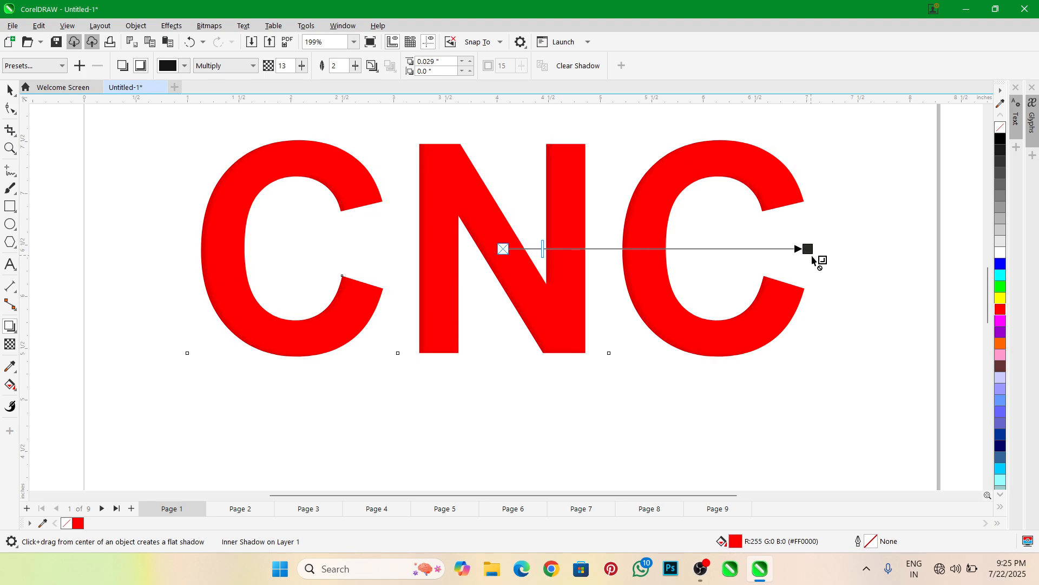
# Switch back to a drop shadow offset about 0.044" and -0.042", and set its opacity to 25
pyautogui.click(123, 66)
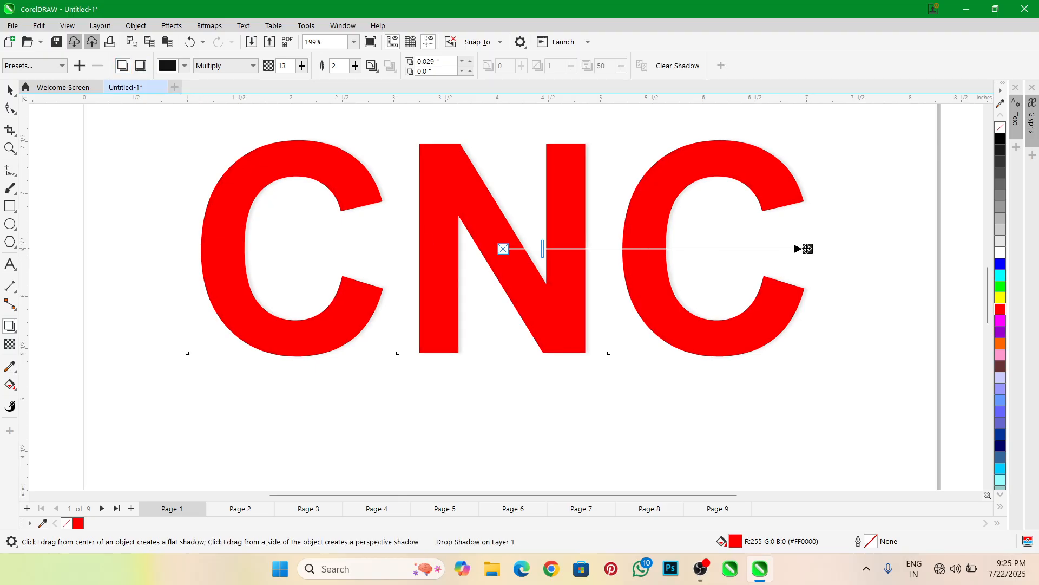
pyautogui.moveTo(807, 248); pyautogui.dragTo(621, 361)
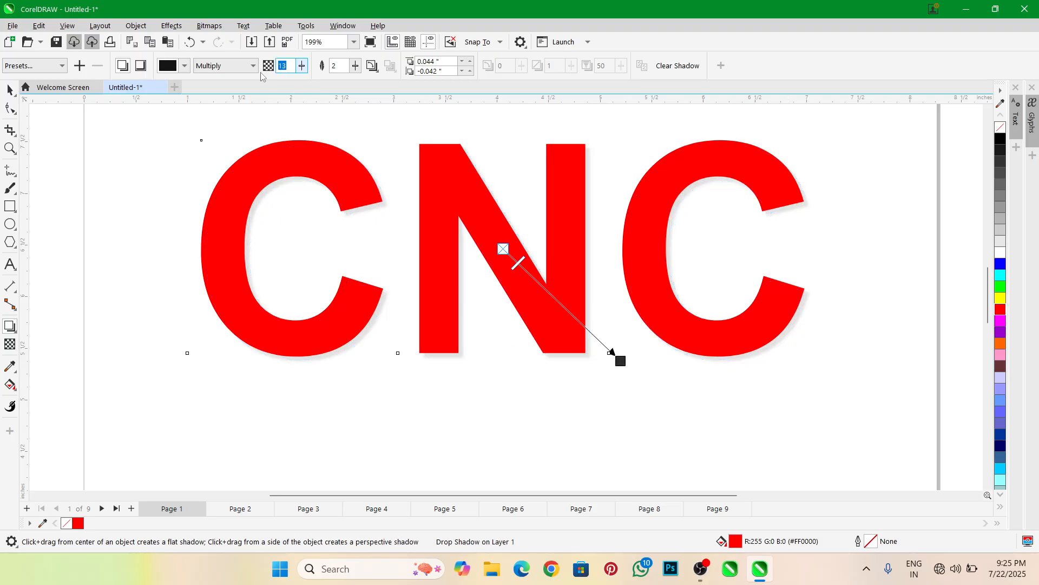
pyautogui.press('Return')
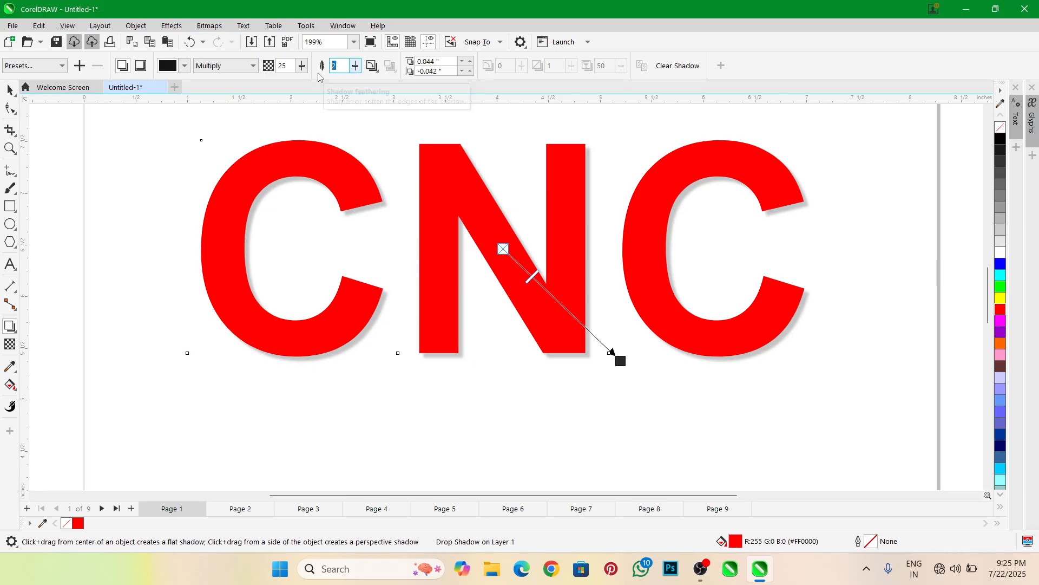
# Set the shadow feathering to 3 and extend the shadow offset to about 0.111" and -0.105"
pyautogui.write('3')
pyautogui.press('Return')
pyautogui.moveTo(621, 360); pyautogui.dragTo(629, 368)
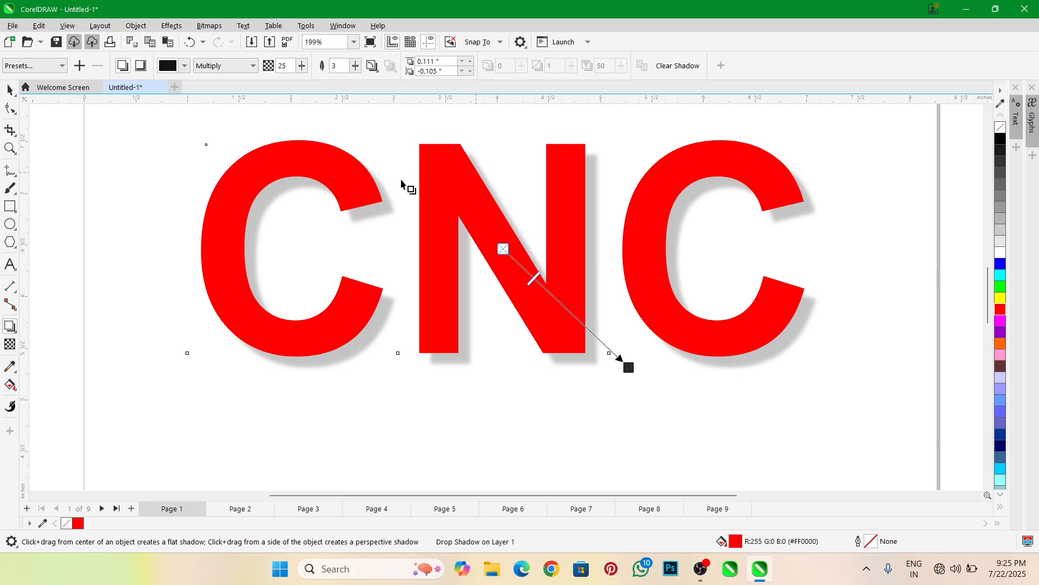
# Try the Gaussian Blur, Inside, Middle and Outside feathering directions, and finish with Average
pyautogui.click(372, 66)
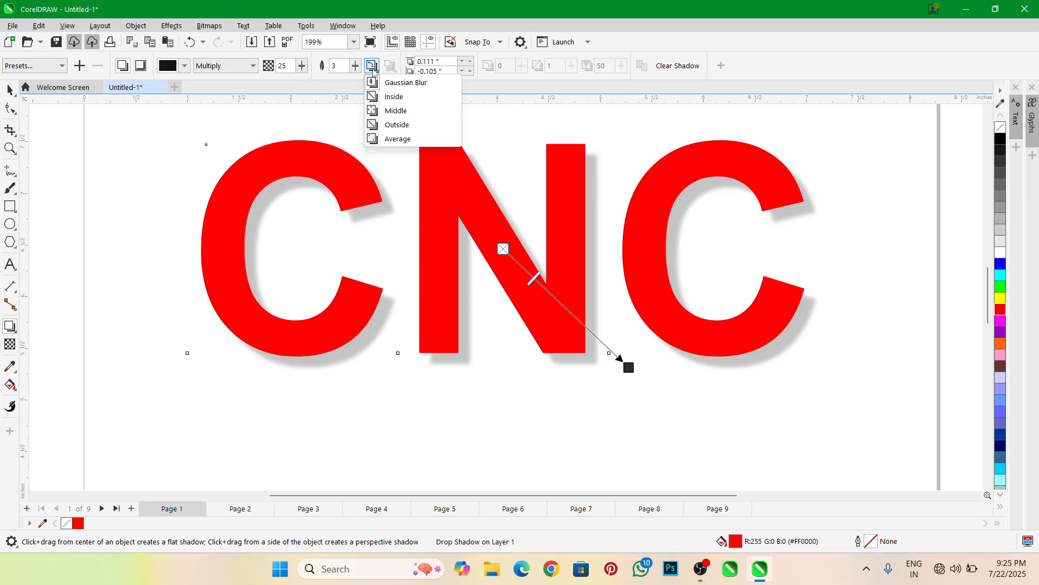
pyautogui.click(384, 83)
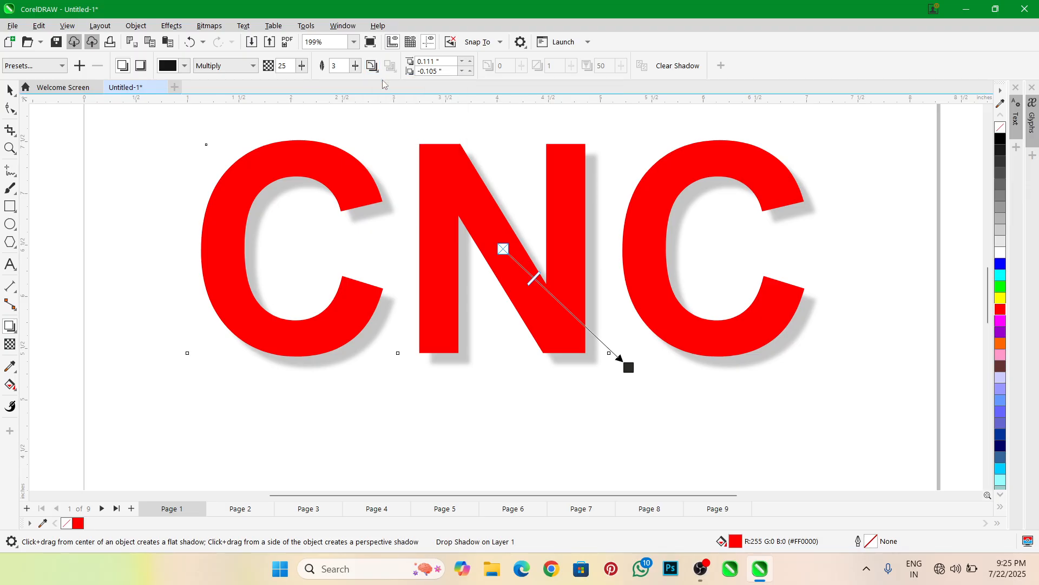
pyautogui.click(379, 67)
pyautogui.click(383, 97)
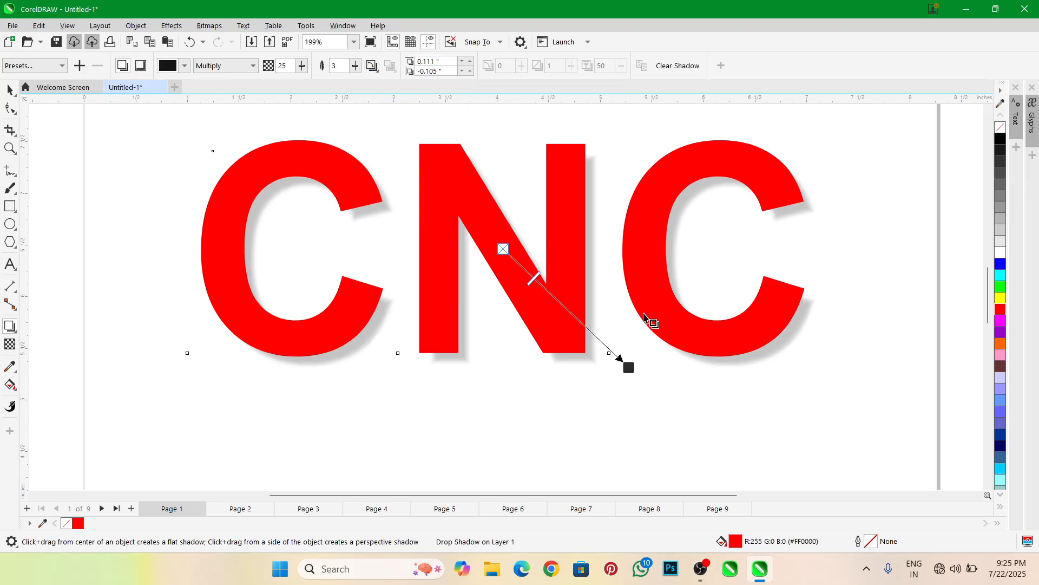
pyautogui.click(372, 67)
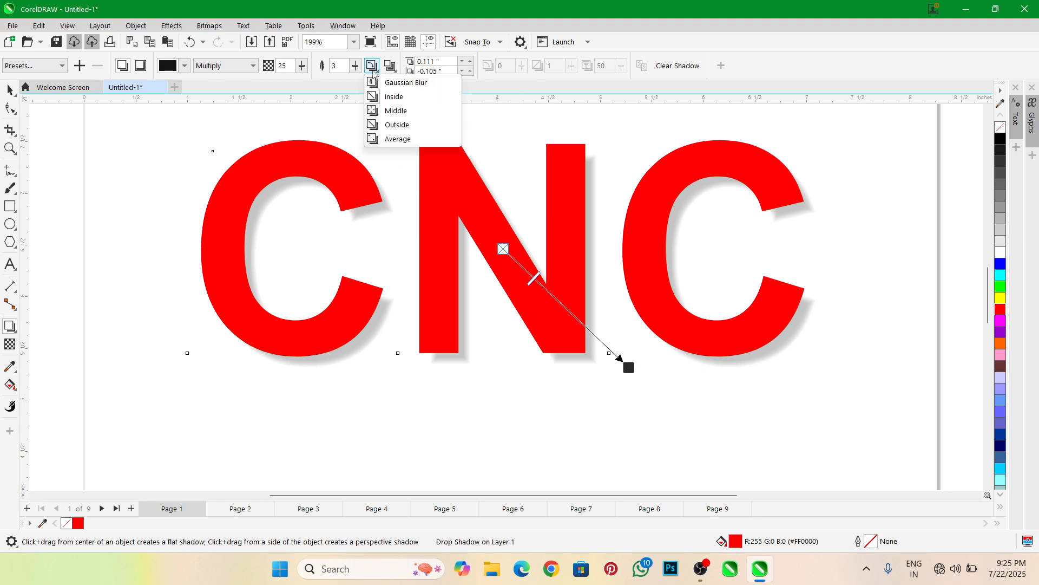
pyautogui.click(391, 111)
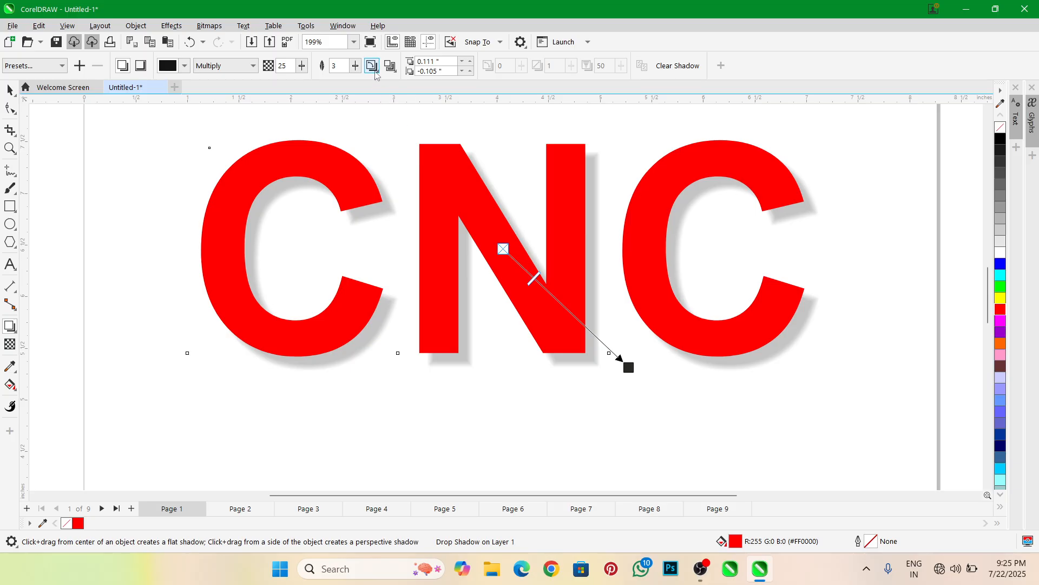
pyautogui.click(372, 65)
pyautogui.click(399, 125)
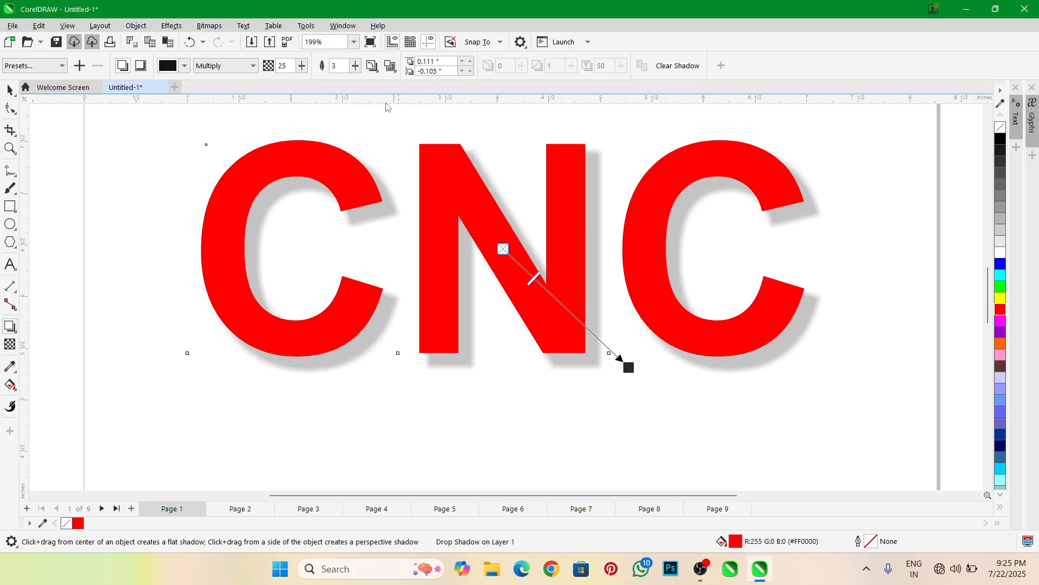
pyautogui.click(373, 66)
pyautogui.click(393, 142)
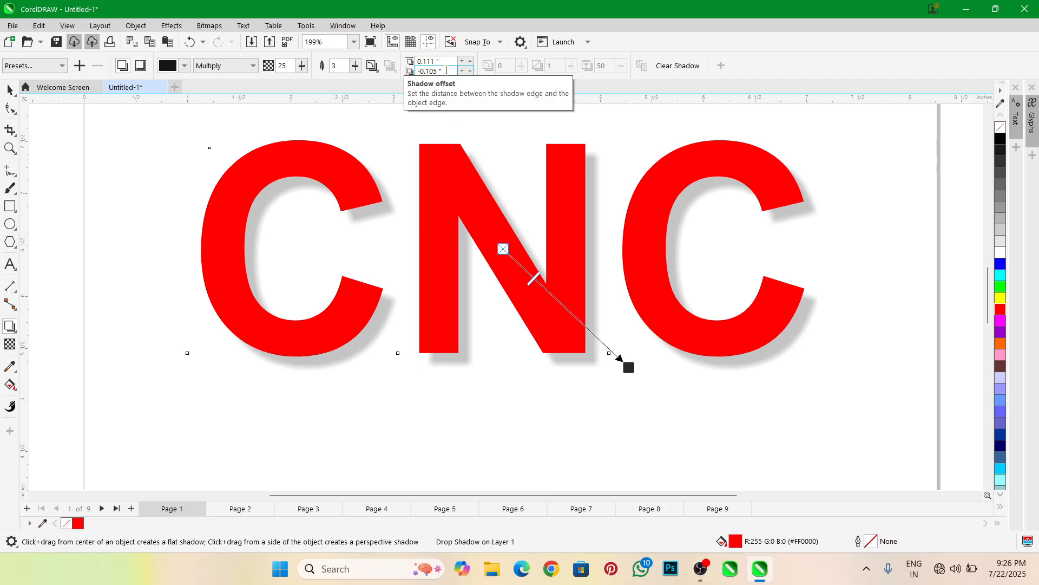
# Set the vertical shadow offset to 0.105", then return it to -0.105"
pyautogui.moveTo(446, 71); pyautogui.dragTo(419, 80)
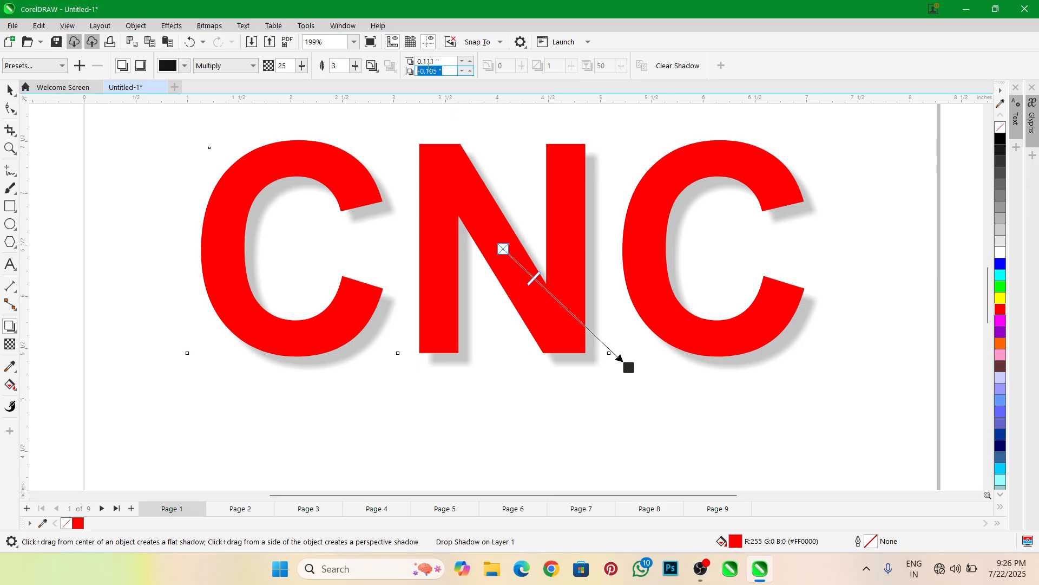
pyautogui.write('0')
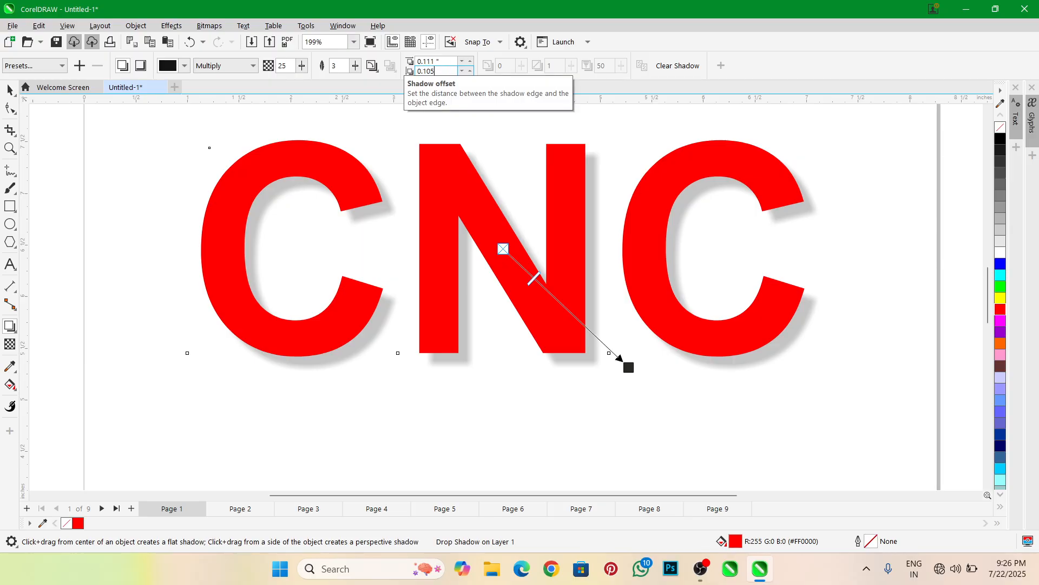
pyautogui.press('Return')
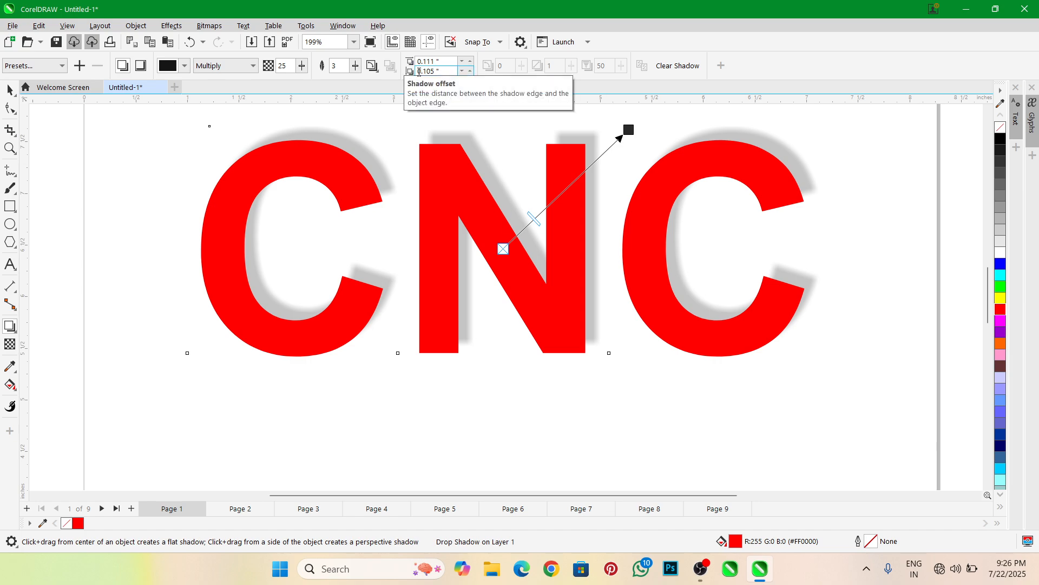
pyautogui.press('Return')
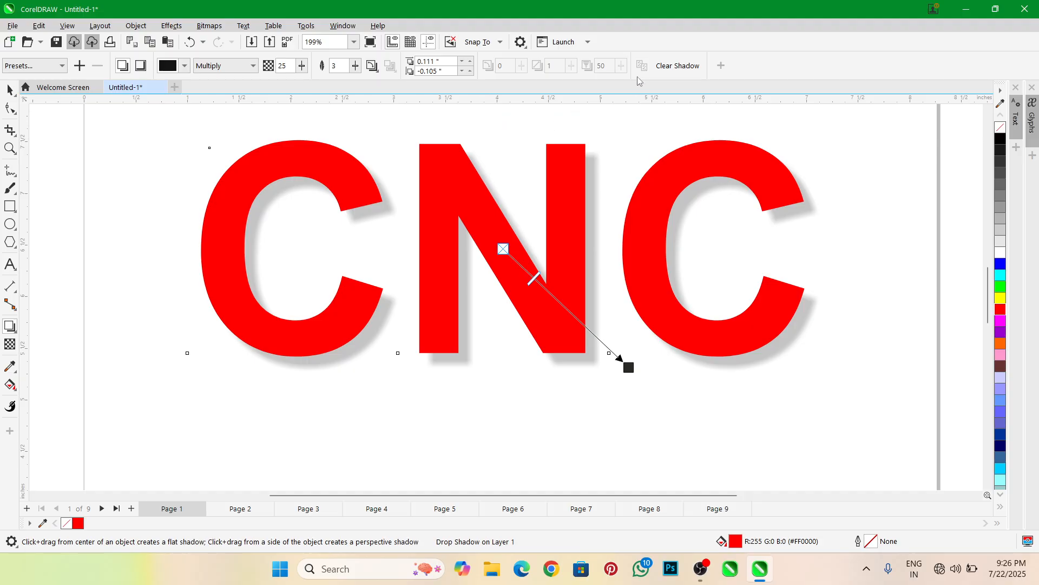
# Clear the shadow from the CNC text, then undo the removal
pyautogui.click(670, 67)
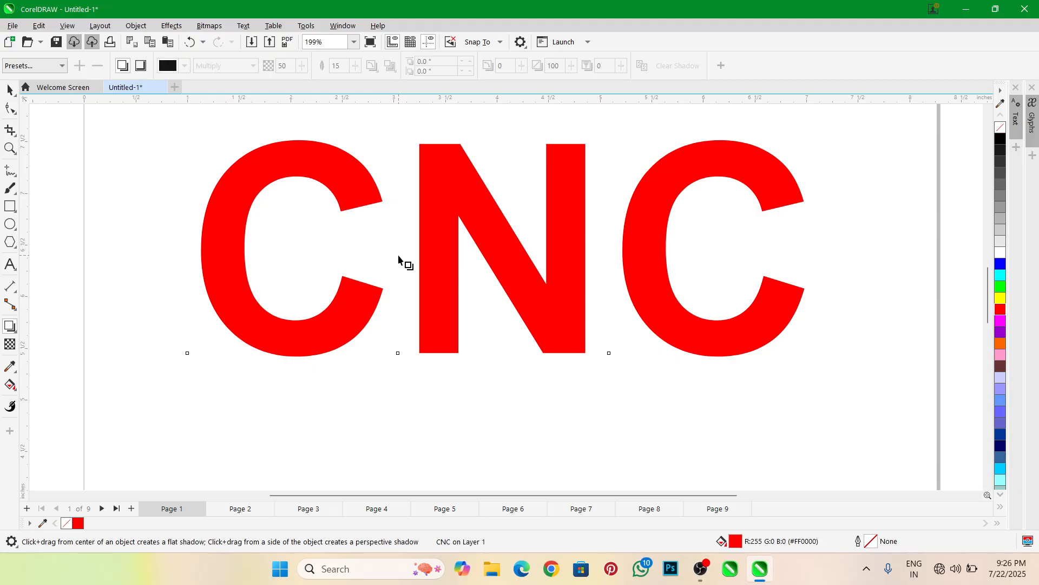
pyautogui.hotkey('ctrl', 'z')
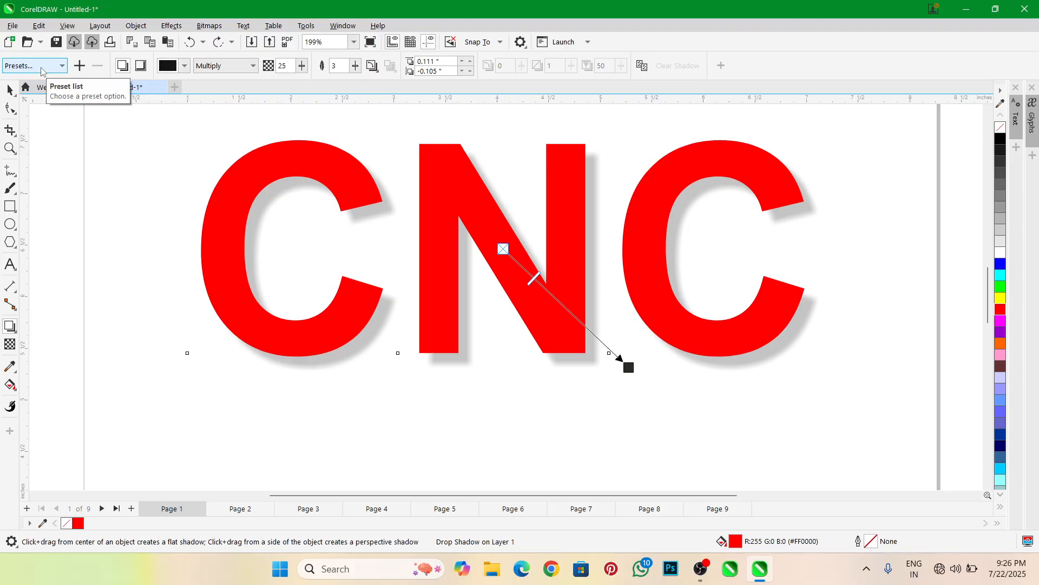
# Try orange as the shadow color, then change it to cyan blue from the CMYK Palette
pyautogui.click(183, 67)
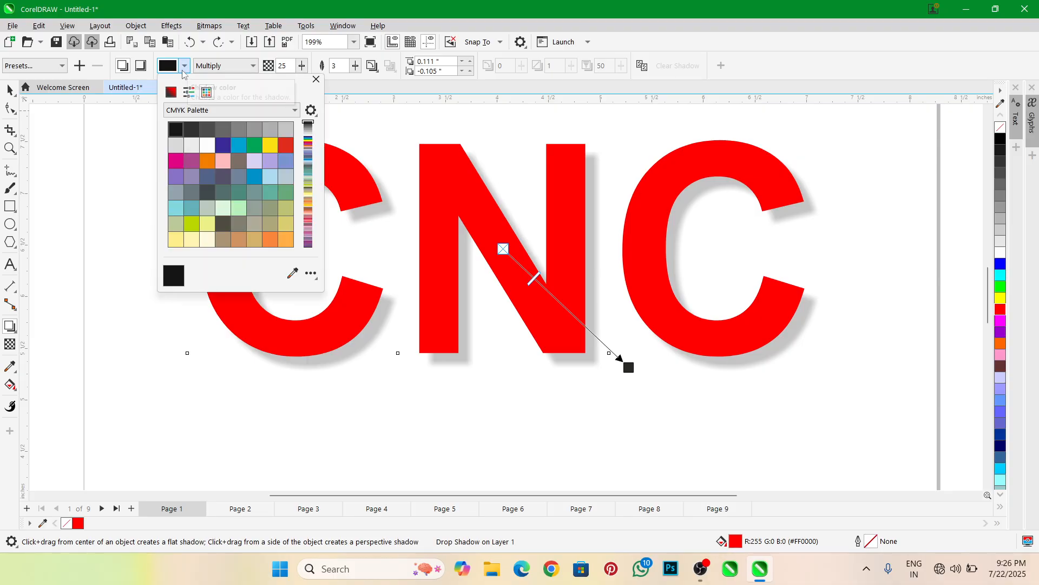
pyautogui.click(207, 163)
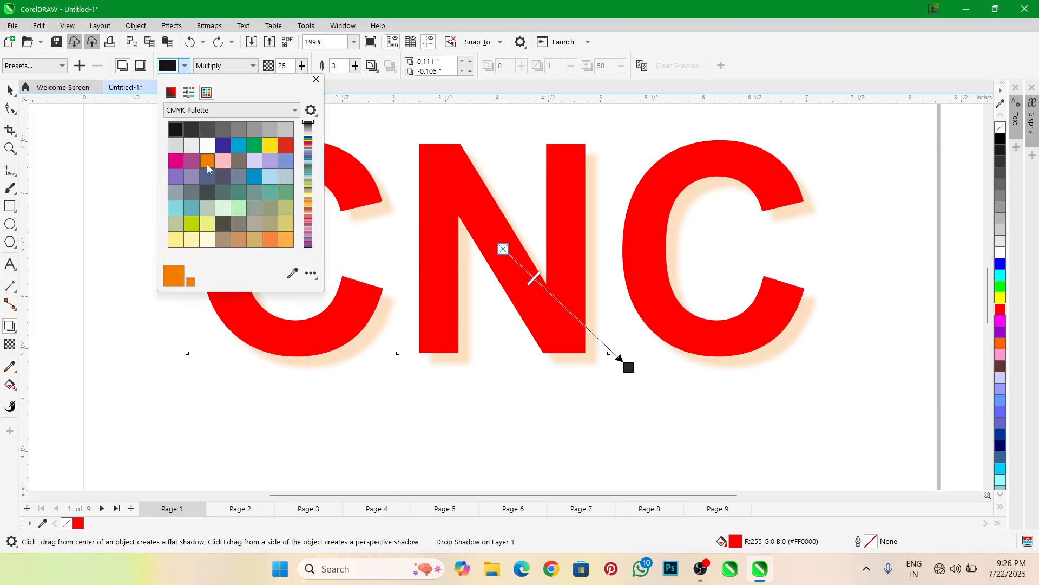
pyautogui.click(237, 144)
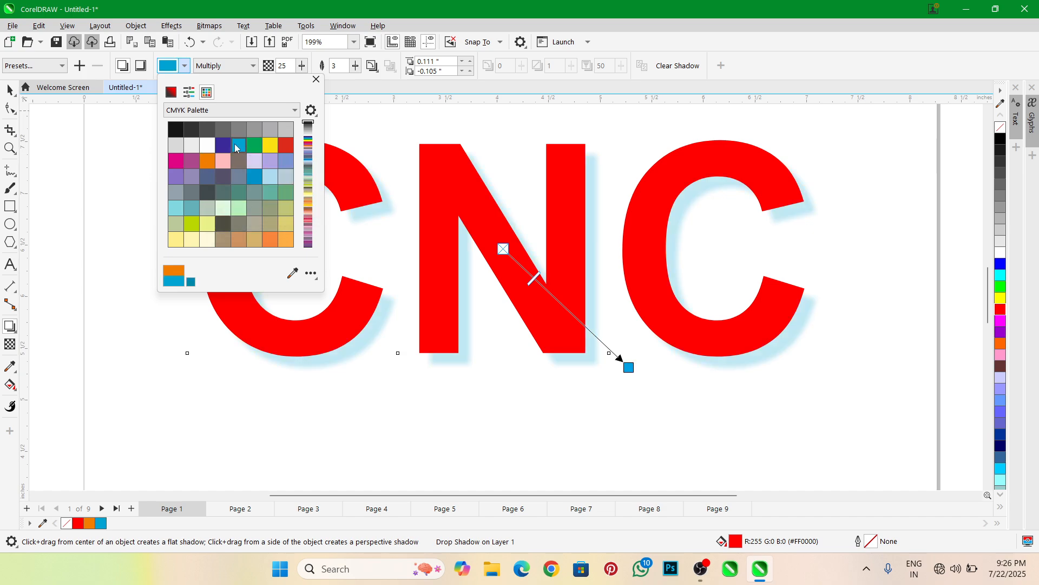
# Set the CNC text's shadow color to black from the CMYK Palette and choose the Multiply merge mode
pyautogui.click(179, 128)
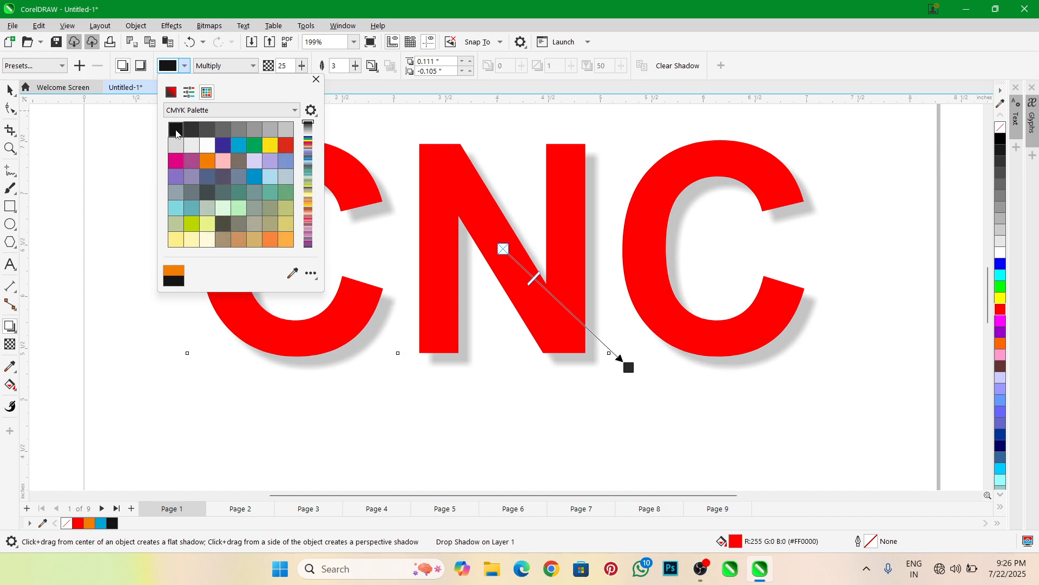
pyautogui.click(315, 81)
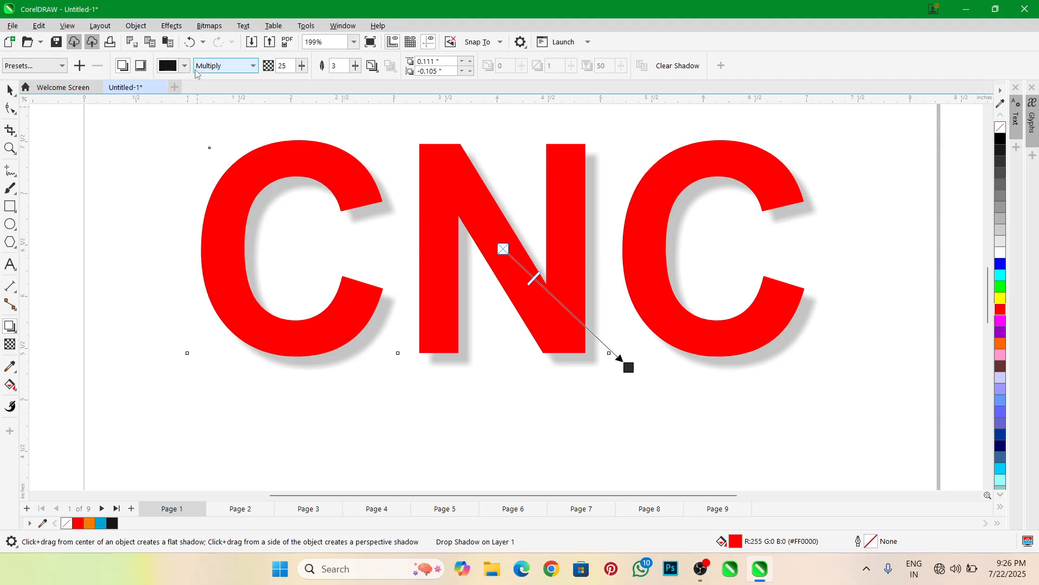
pyautogui.click(242, 66)
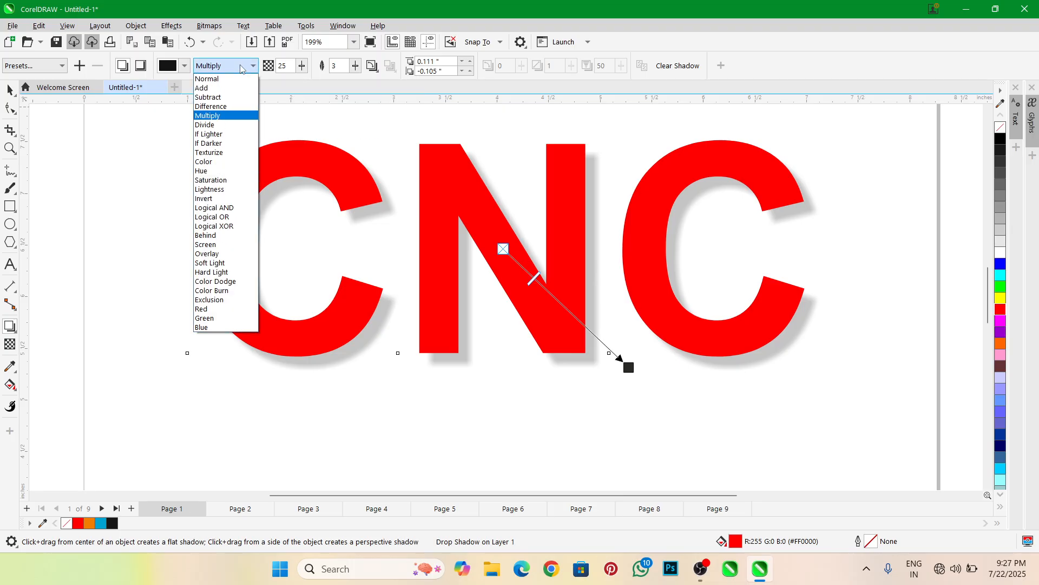
pyautogui.click(224, 117)
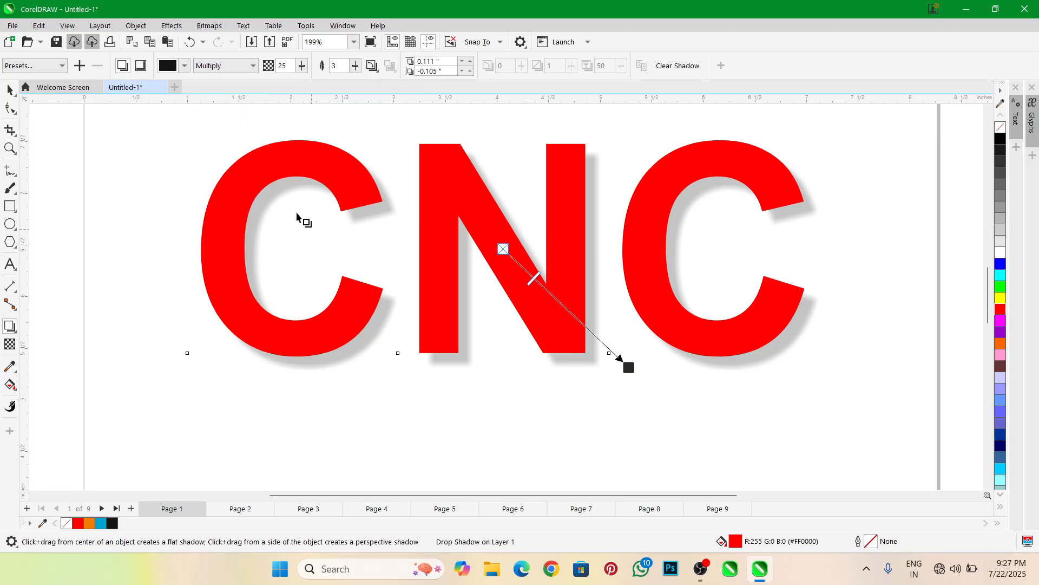
# Try the Normal merge mode on the shadow, then return it to Multiply
pyautogui.click(246, 67)
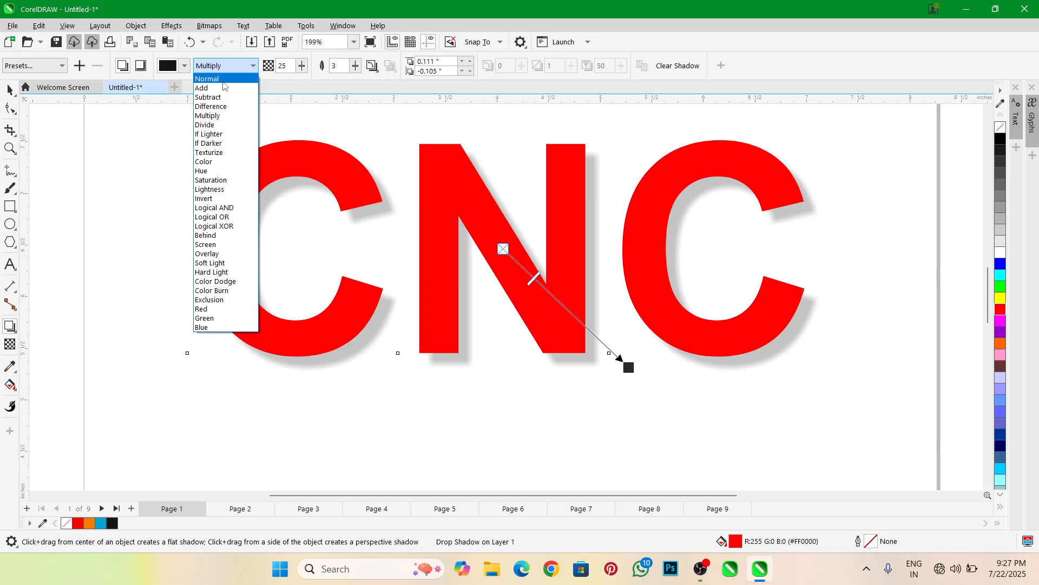
pyautogui.click(209, 78)
pyautogui.click(225, 66)
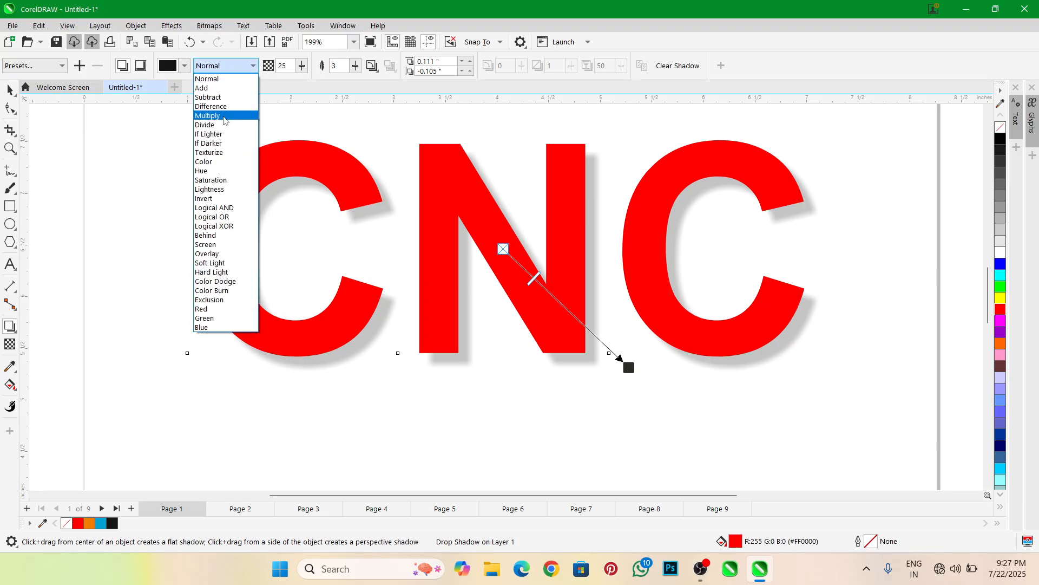
pyautogui.click(226, 116)
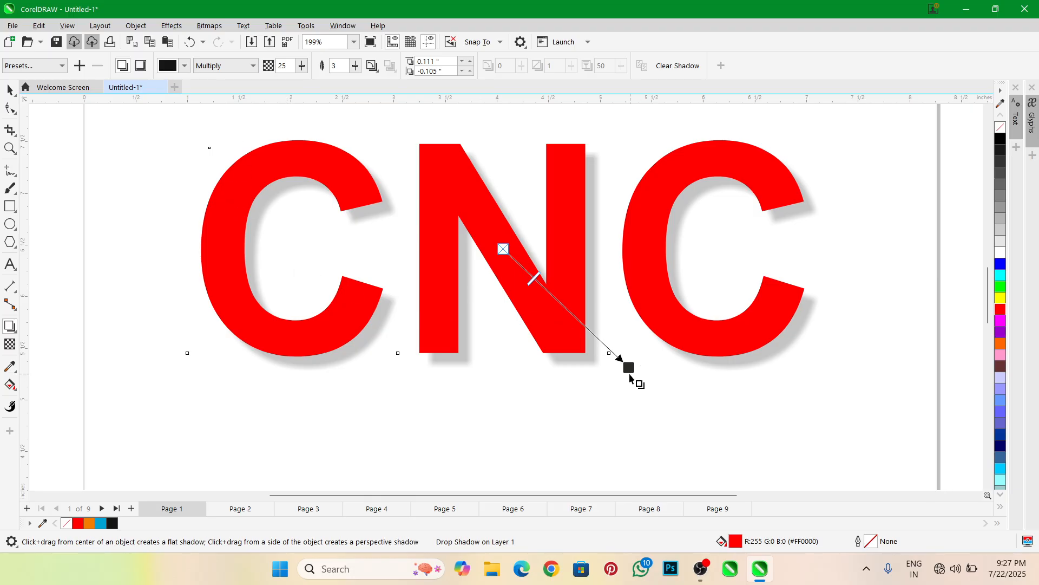
# Clear the shadow from the CNC text and draw a new drop shadow down to the right, offset about 0.103" and -0.11"
pyautogui.click(676, 65)
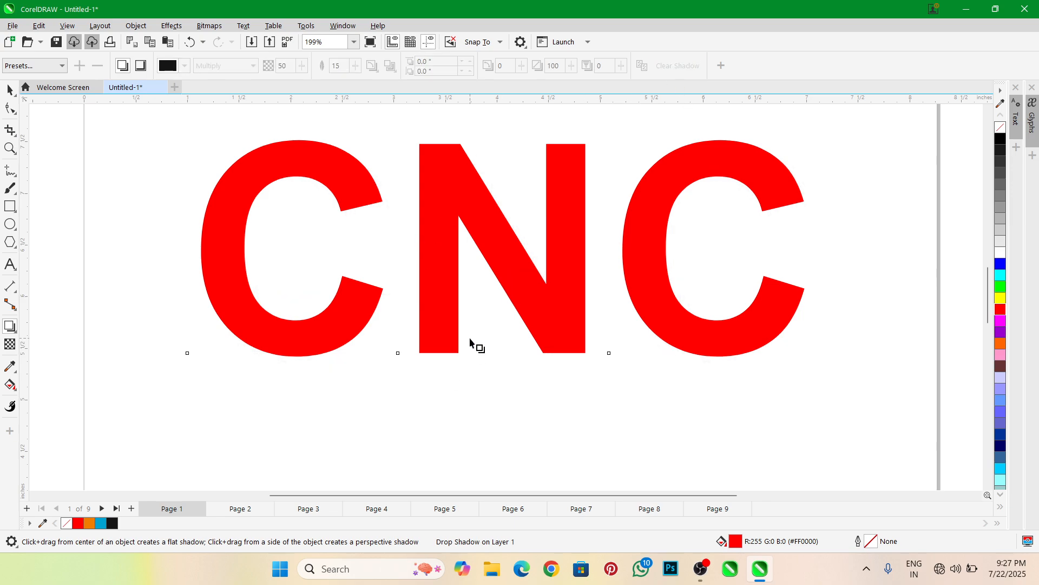
pyautogui.scroll(-1, 522, 242)
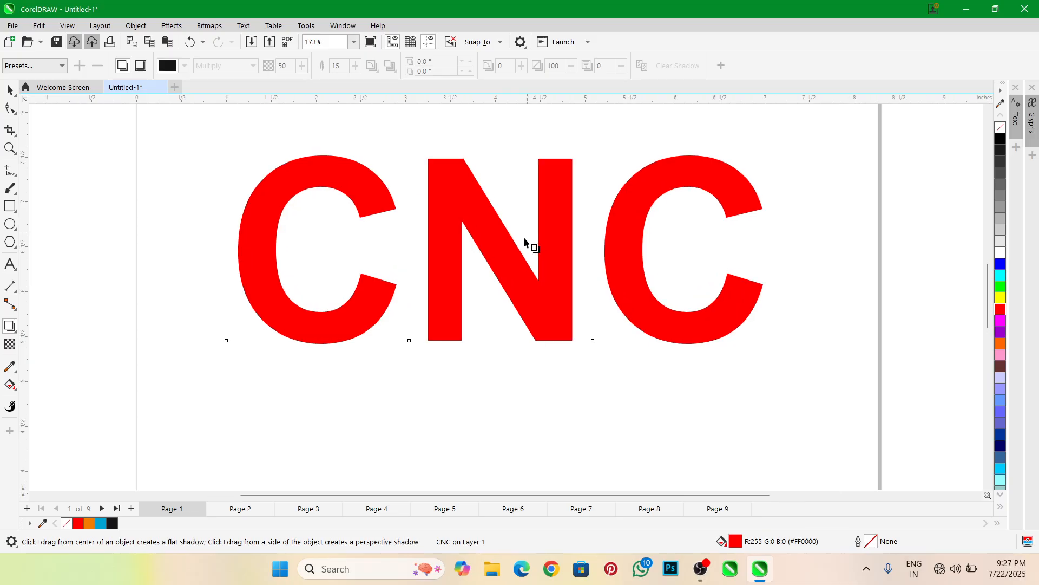
pyautogui.click(54, 69)
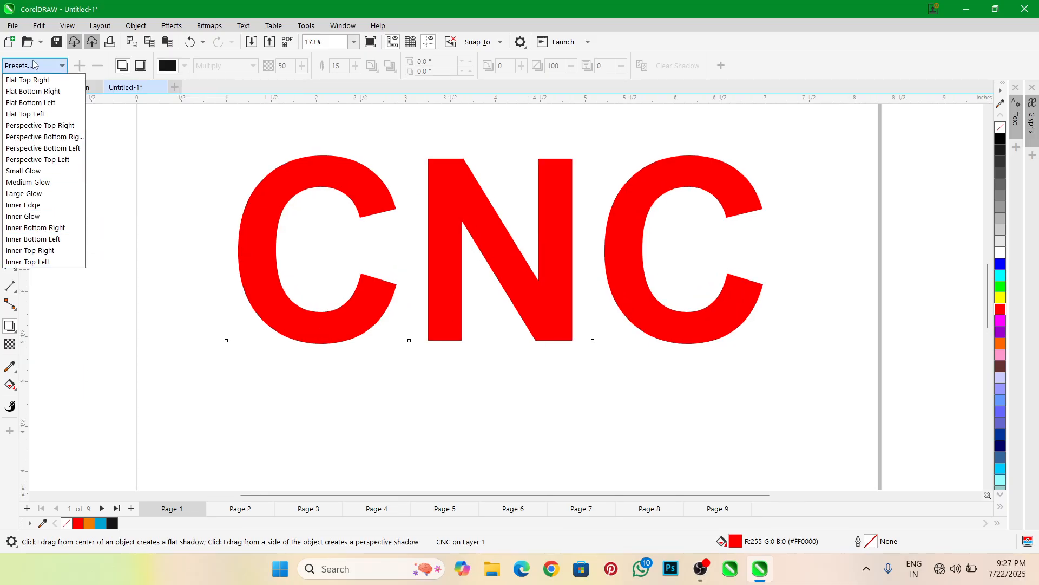
pyautogui.click(33, 64)
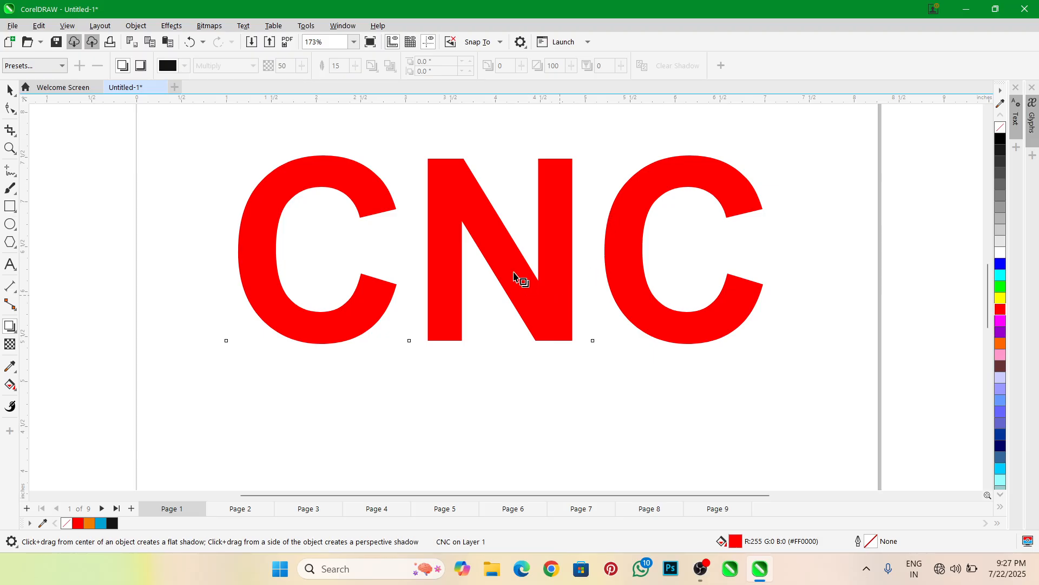
pyautogui.moveTo(501, 250); pyautogui.dragTo(598, 355)
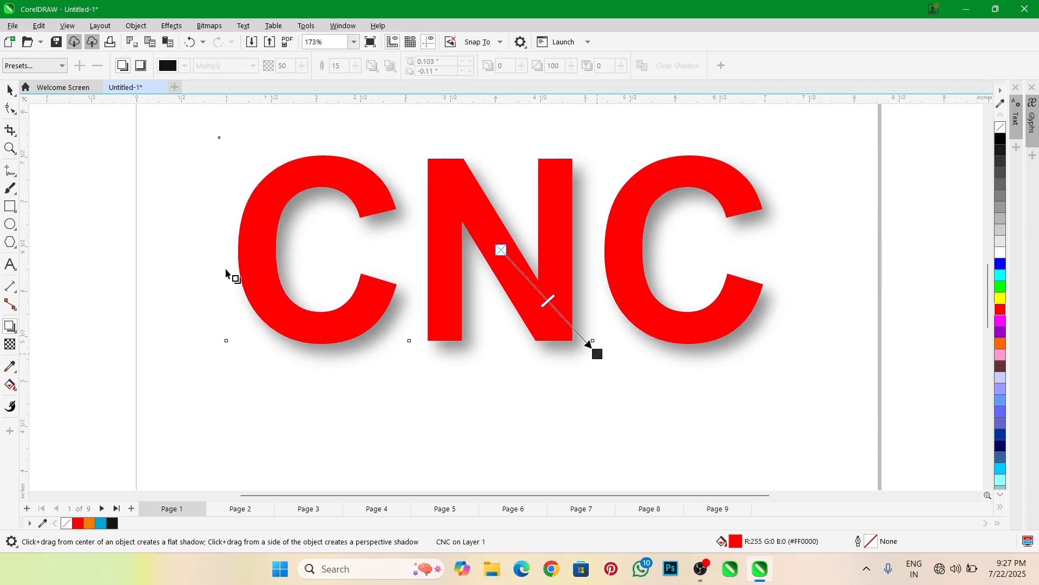
pyautogui.scroll(-1, 546, 245)
pyautogui.scroll(1, 547, 245)
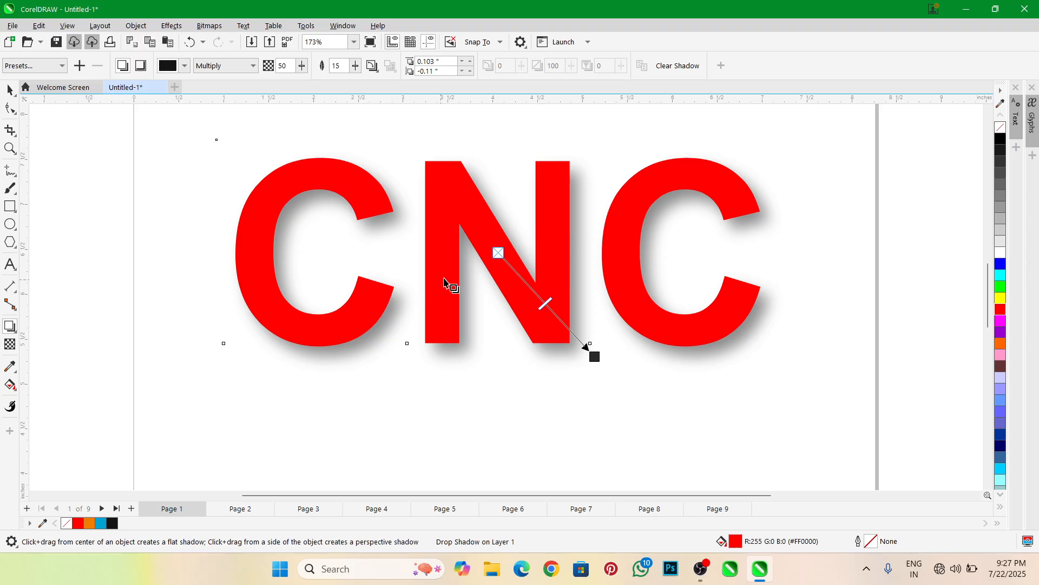
pyautogui.hscroll(-1, 482, 233)
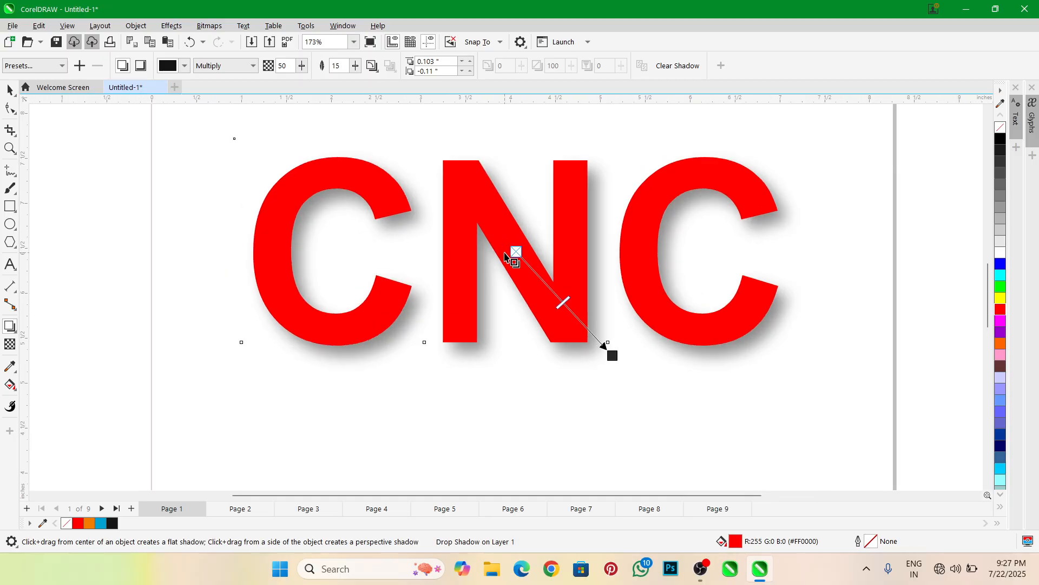
# Save the new shadow as a preset file named cnc and select it from the shadow presets
pyautogui.click(79, 65)
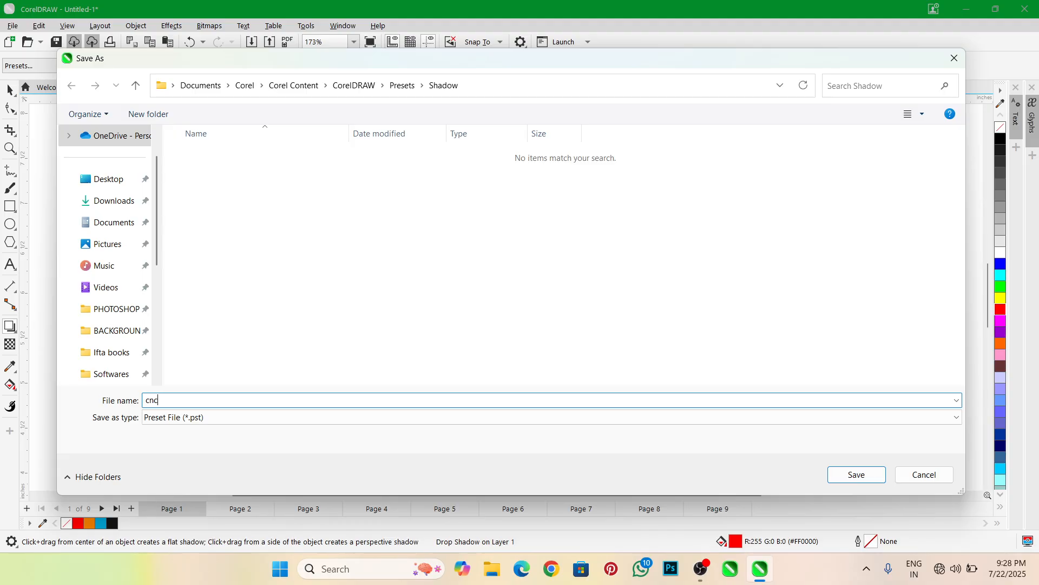
pyautogui.press('Return')
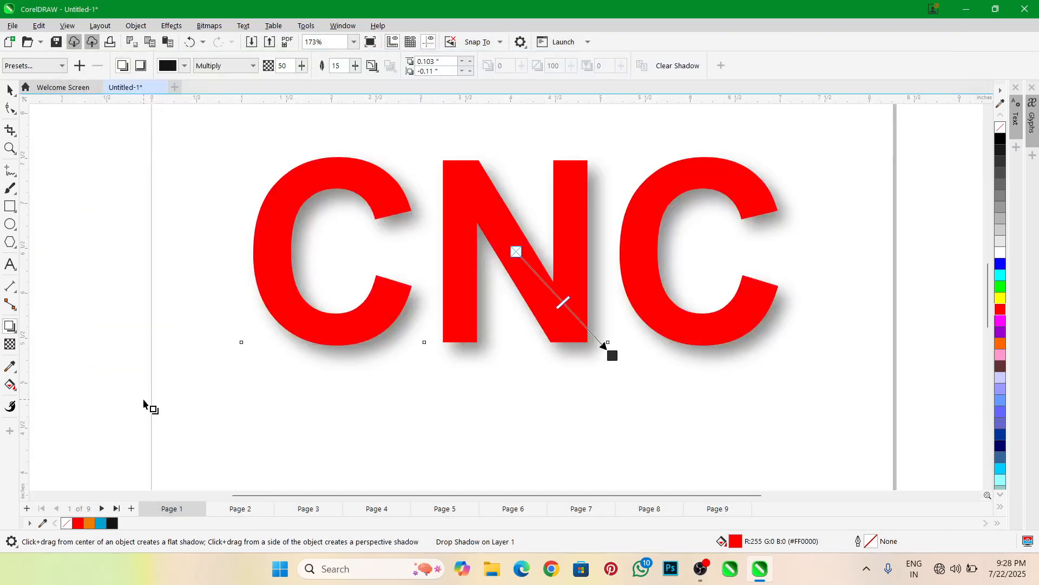
pyautogui.click(53, 66)
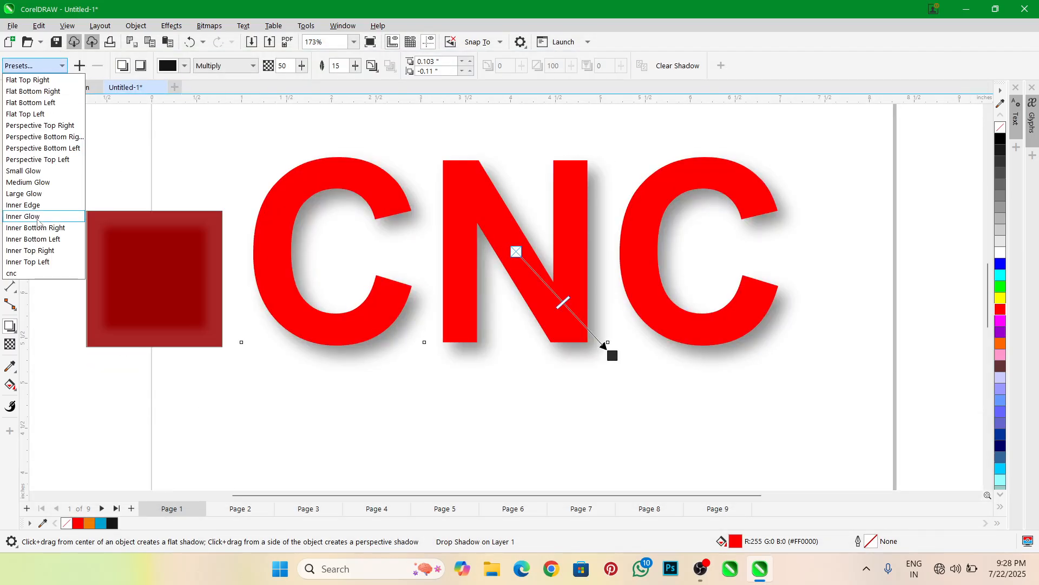
pyautogui.click(27, 274)
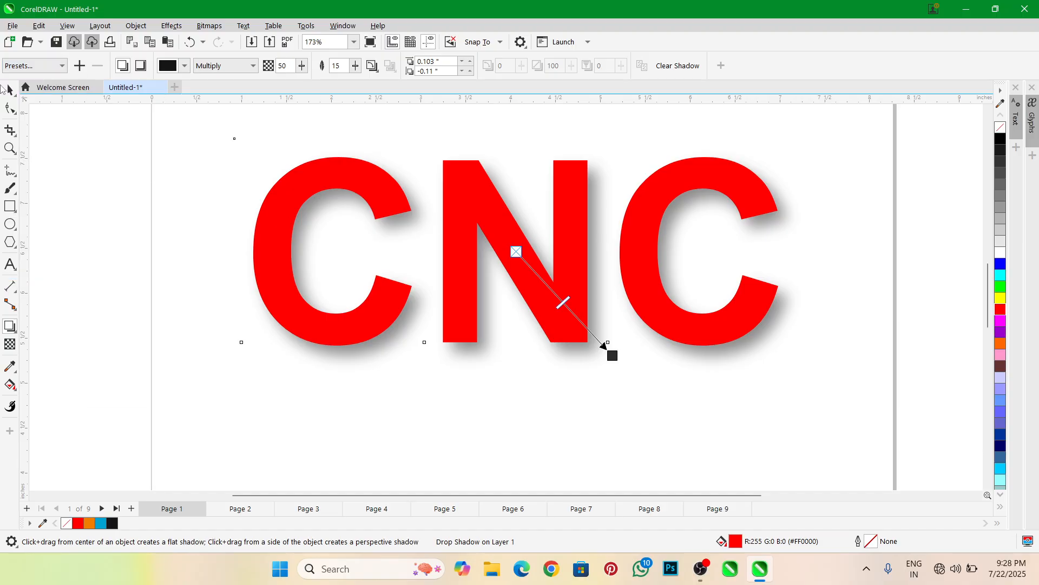
# Add the text COMPUTERS below the CNC text and select it as an object
pyautogui.press('space')
pyautogui.scroll(-3, 480, 216)
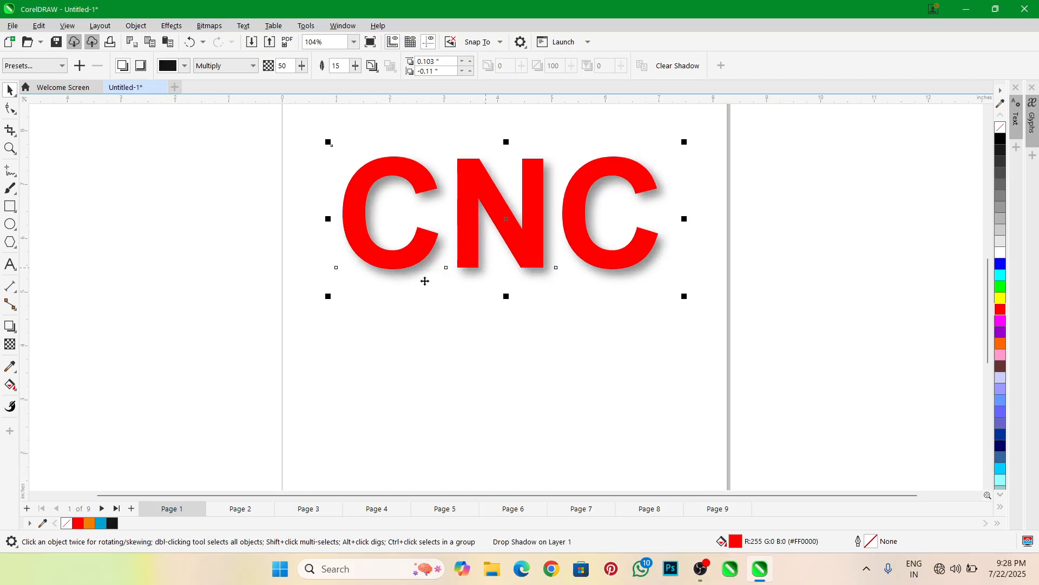
pyautogui.click(9, 264)
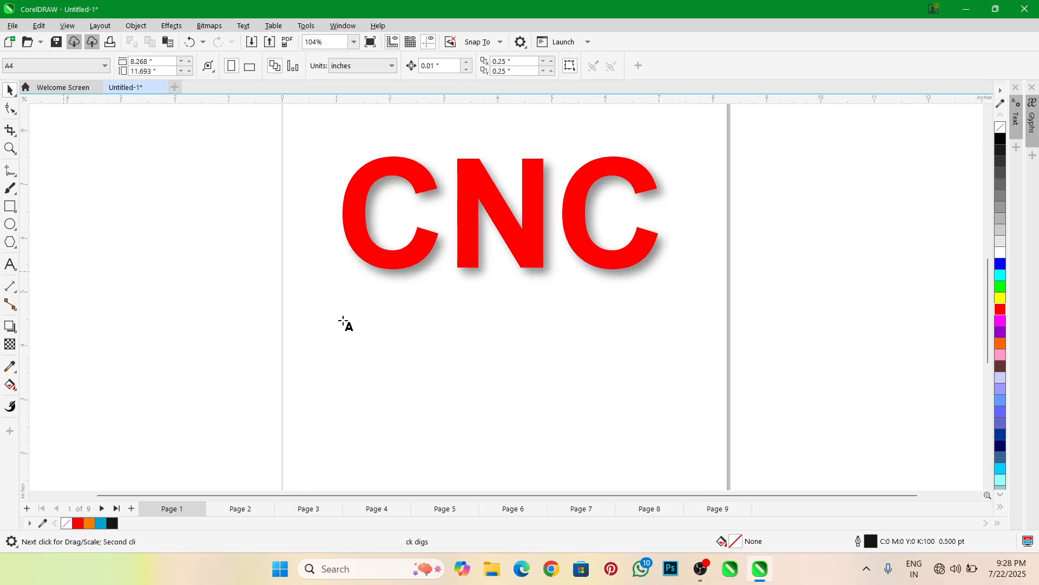
pyautogui.click(393, 341)
pyautogui.write('CO')
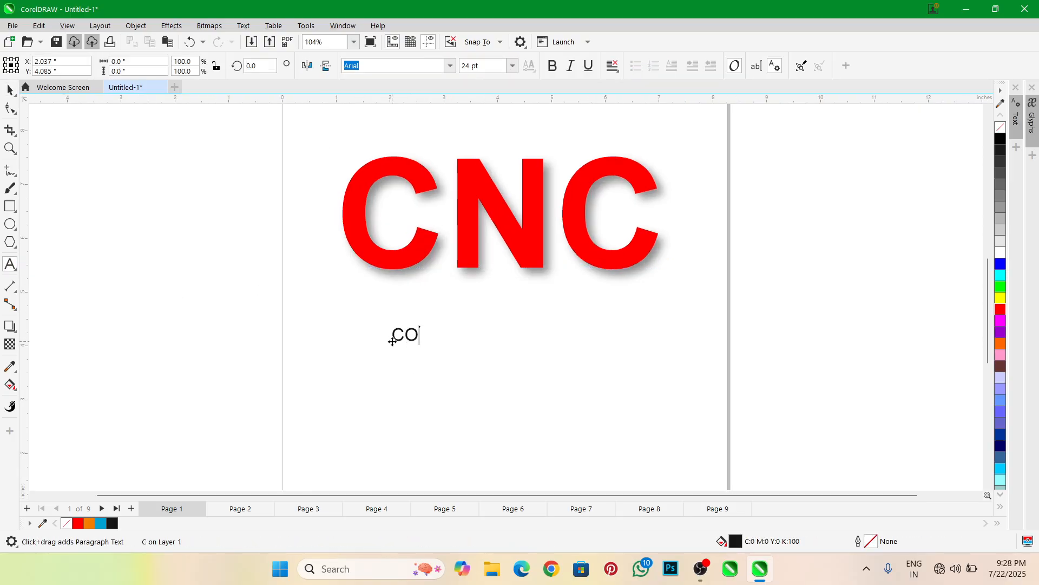
pyautogui.write('MPUTERS')
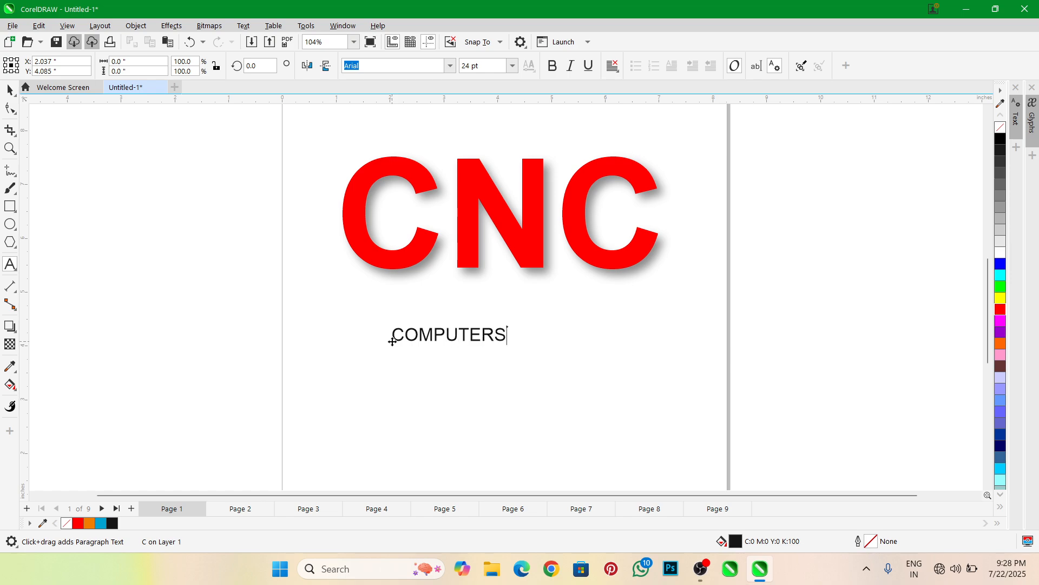
pyautogui.hotkey('ctrl', 'space')
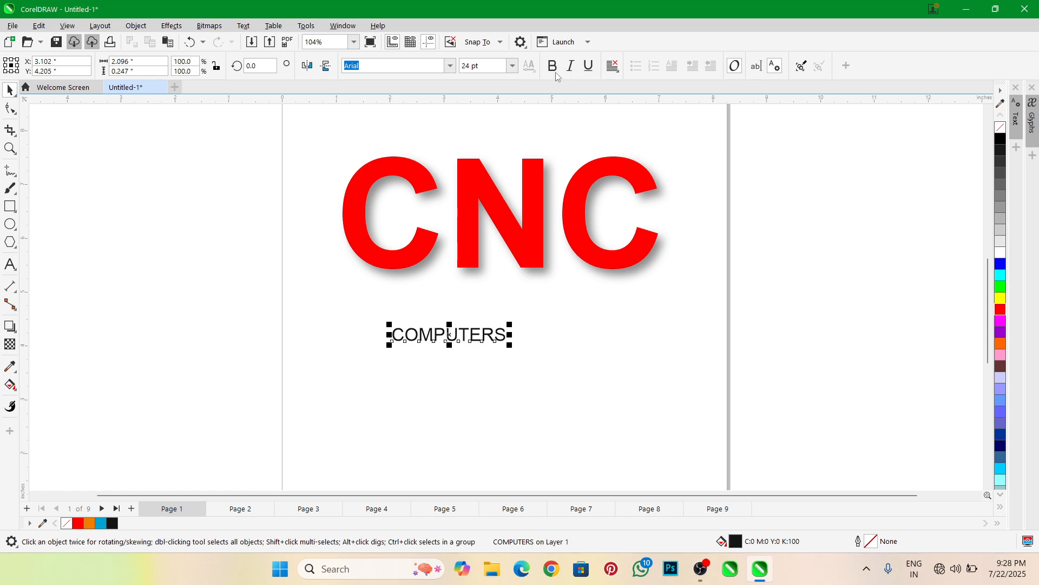
# Make the COMPUTERS text bold, enlarged to about 5.6" wide, and center it beneath the CNC text
pyautogui.hotkey('ctrl', 'b')
pyautogui.moveTo(512, 350); pyautogui.dragTo(699, 373)
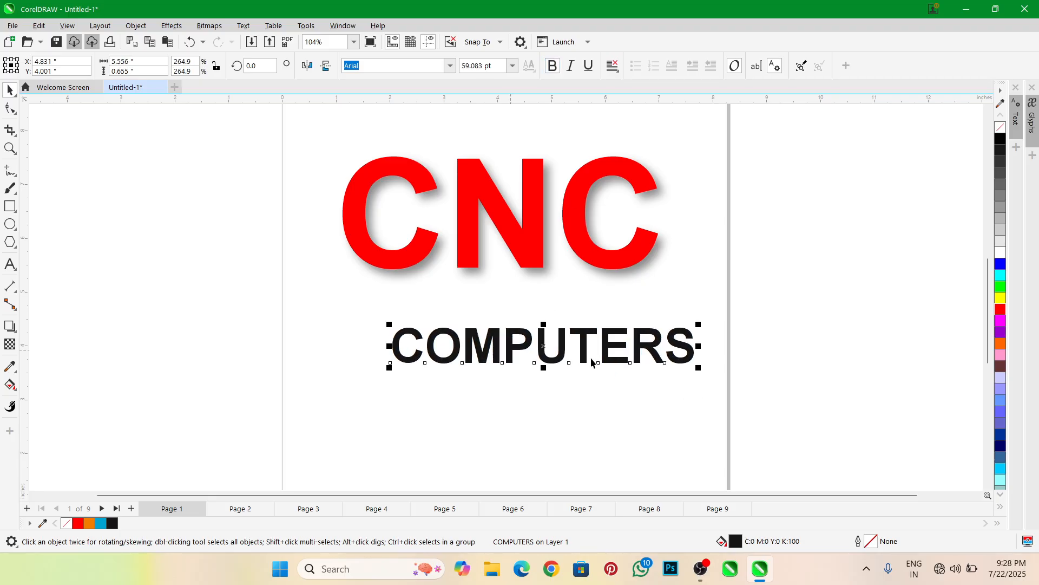
pyautogui.moveTo(588, 352); pyautogui.dragTo(545, 326)
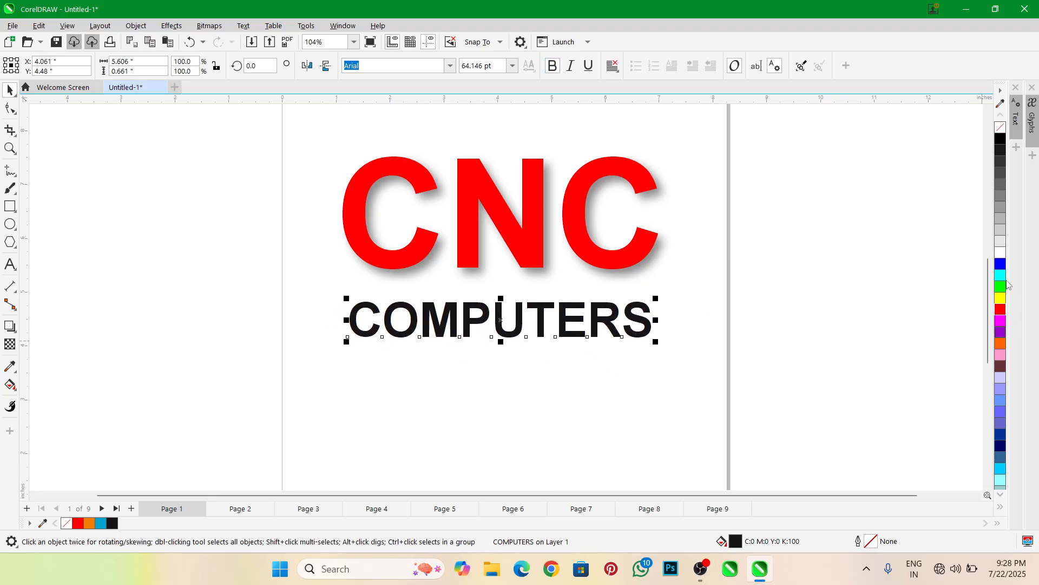
# Move the COMPUTERS text slightly down and fill it with orange after trying red
pyautogui.click(1002, 310)
pyautogui.scroll(1, 560, 332)
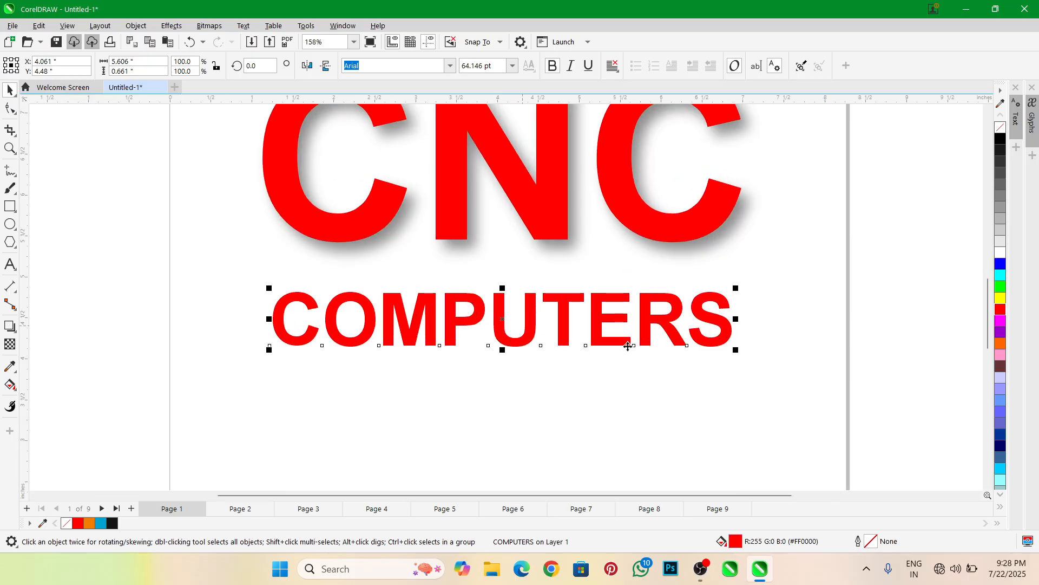
pyautogui.scroll(1, 517, 327)
pyautogui.moveTo(515, 325); pyautogui.dragTo(515, 333)
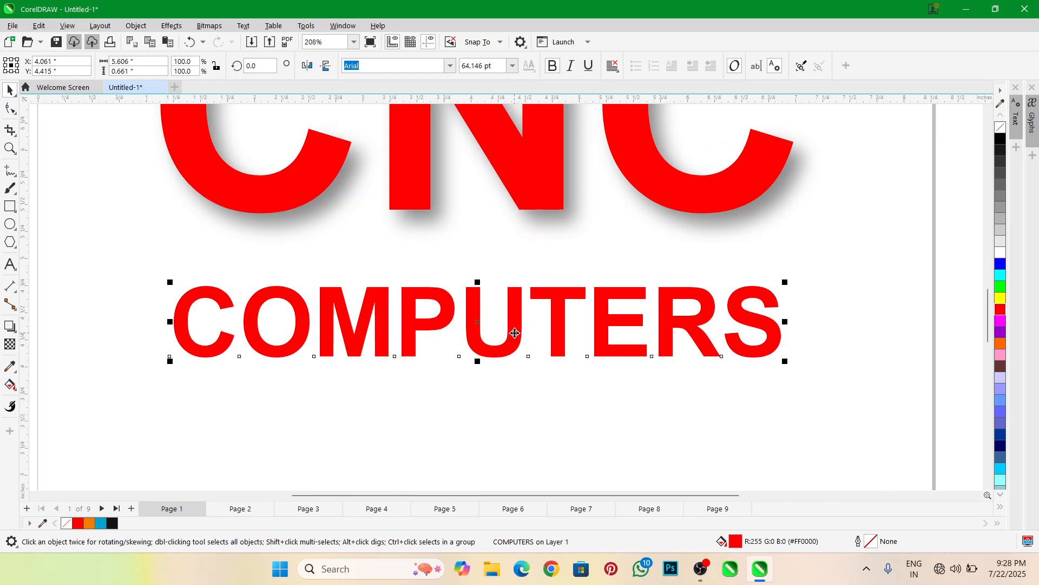
pyautogui.click(1000, 345)
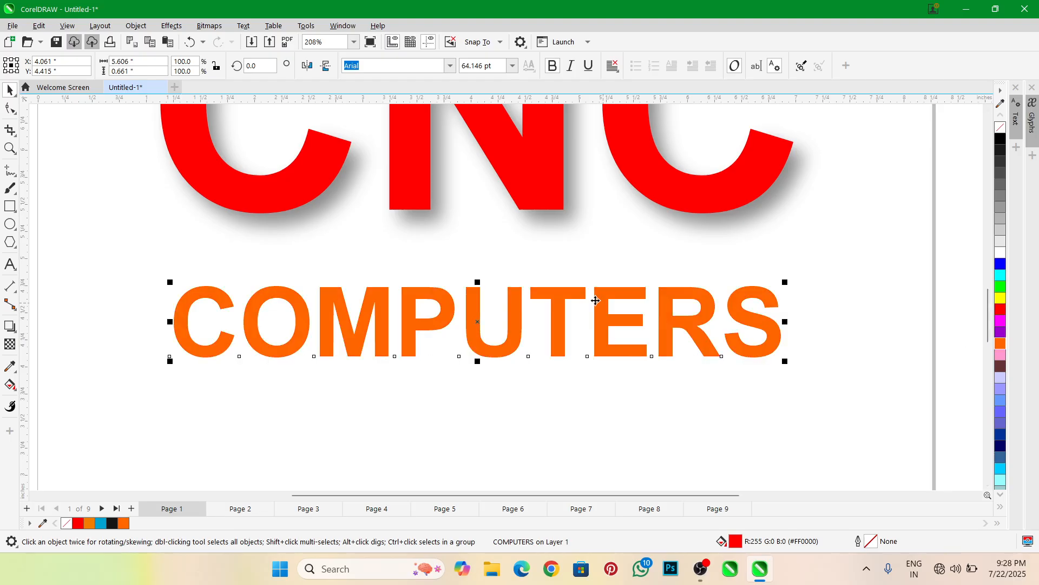
pyautogui.scroll(-1, 542, 306)
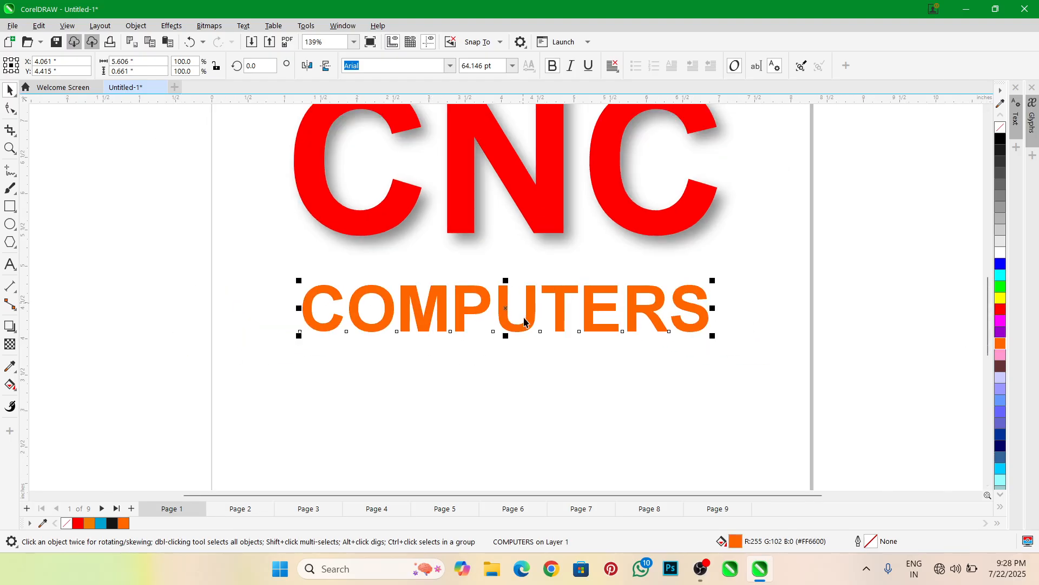
pyautogui.scroll(1, 525, 320)
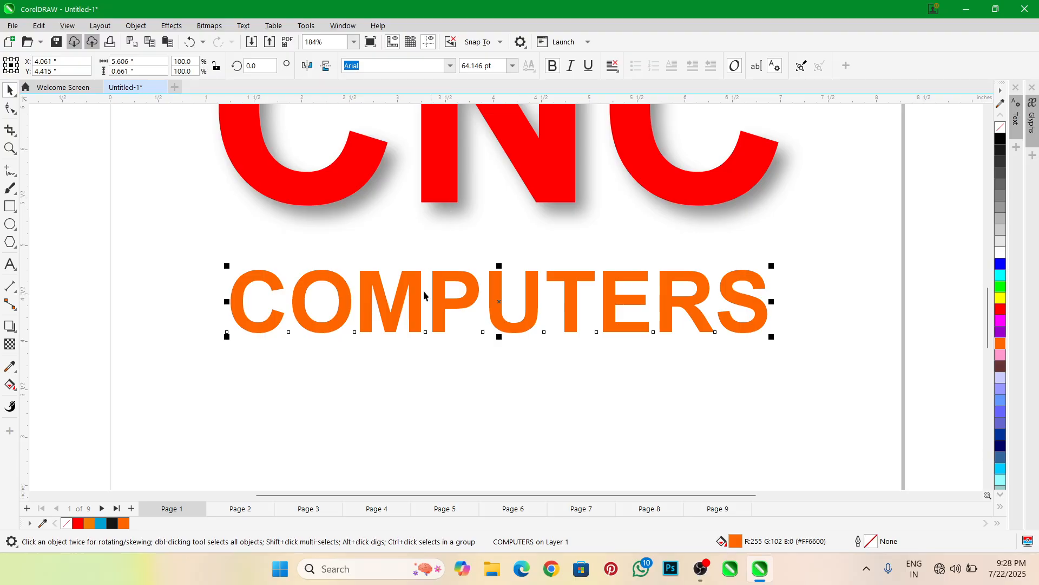
# Apply the saved cnc shadow preset to the COMPUTERS text with the Shadow tool
pyautogui.click(10, 325)
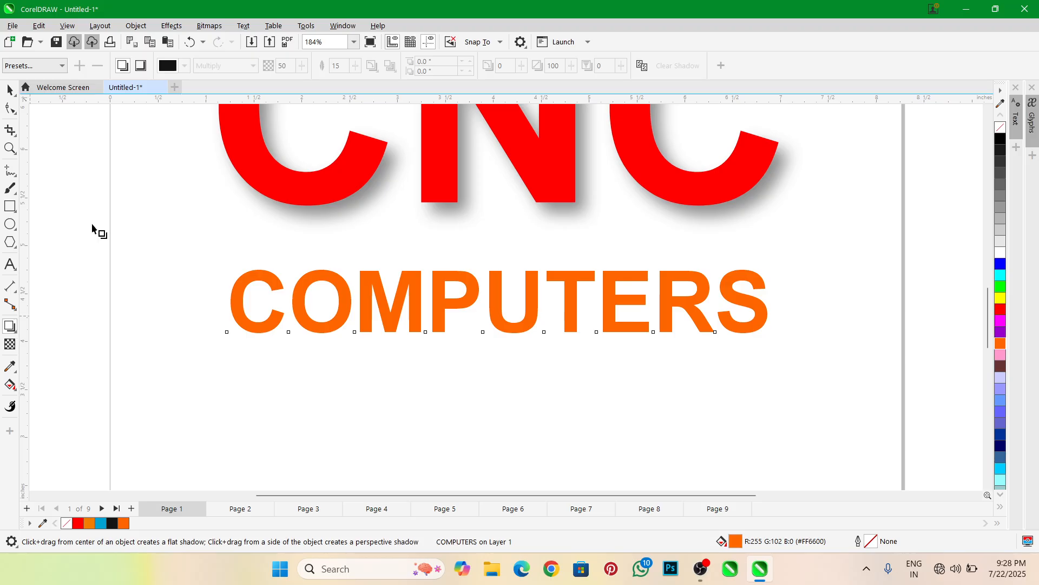
pyautogui.click(44, 67)
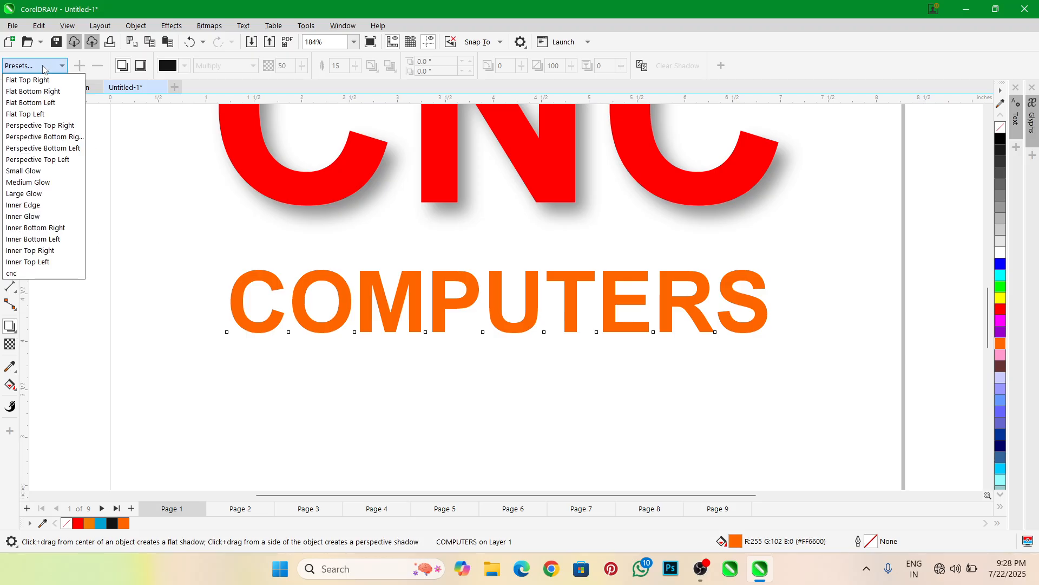
pyautogui.click(25, 273)
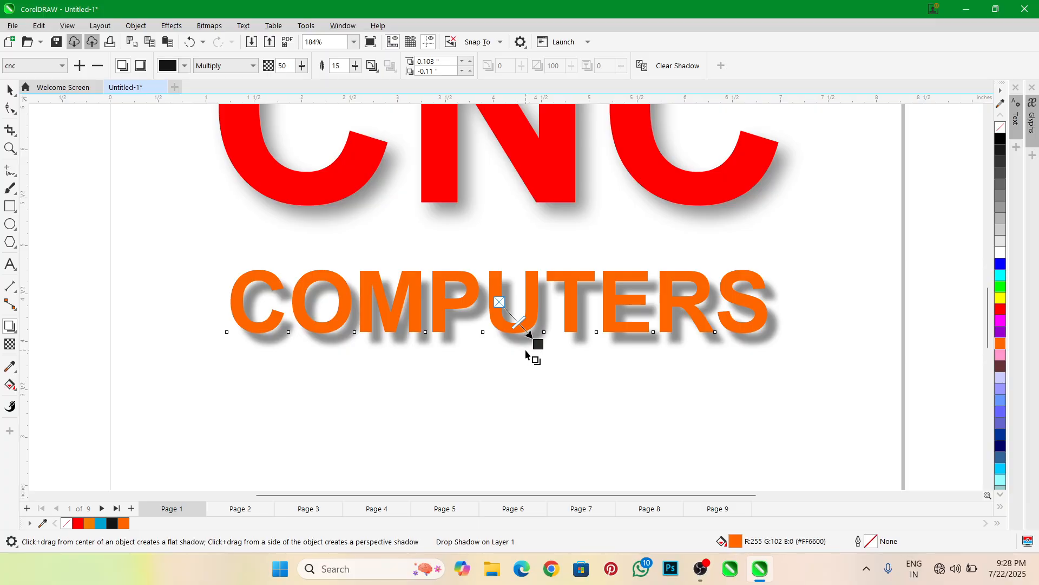
# Delete the saved cnc preset from the shadow presets and confirm its removal
pyautogui.scroll(-1, 526, 355)
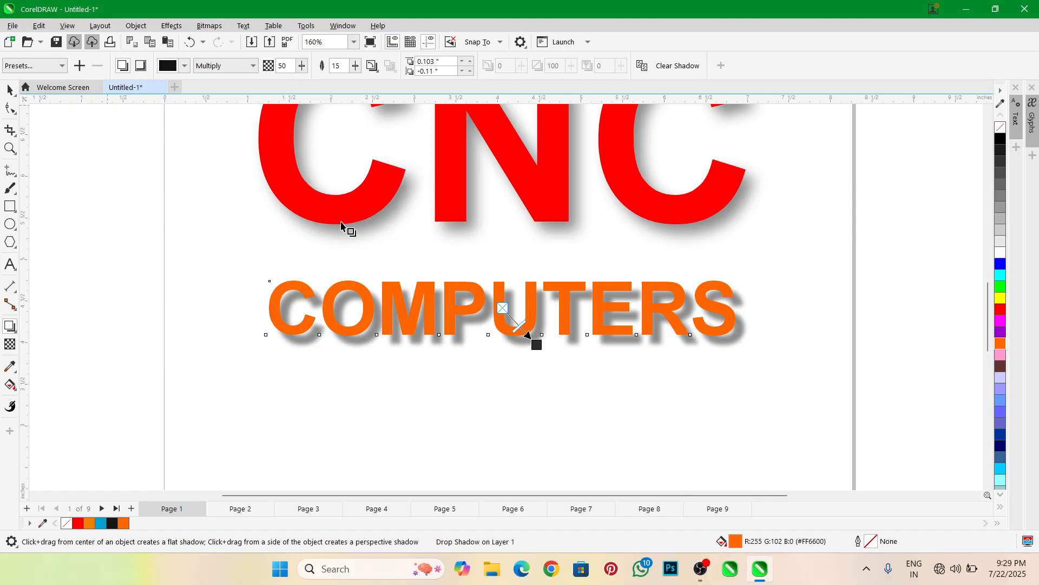
pyautogui.click(26, 67)
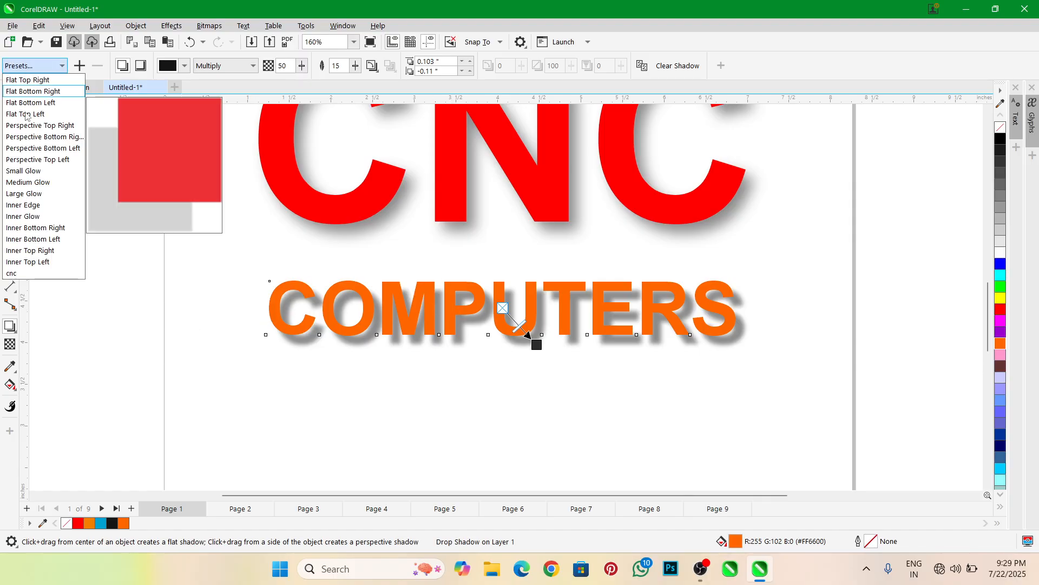
pyautogui.click(30, 276)
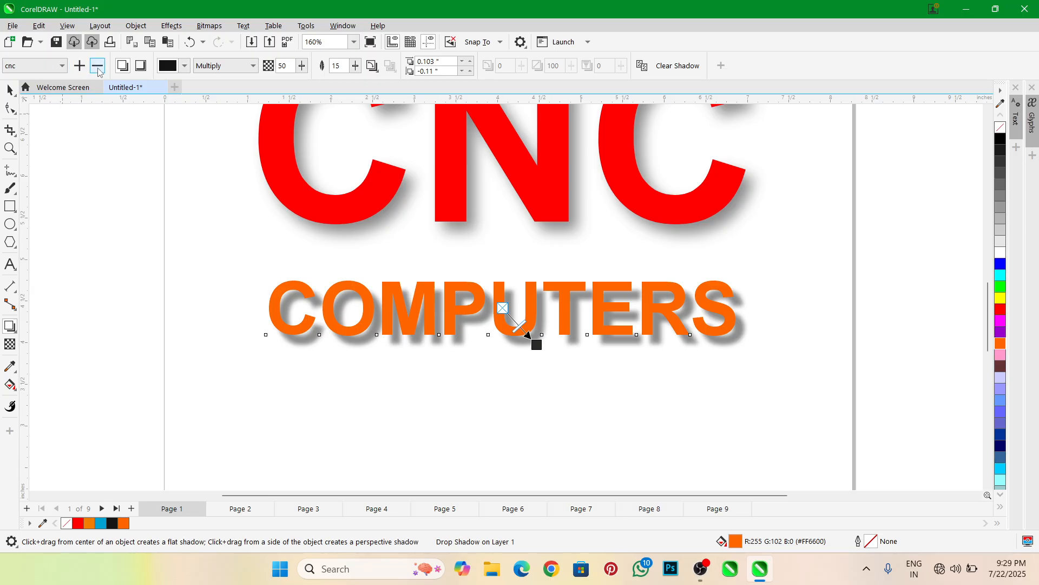
pyautogui.click(98, 67)
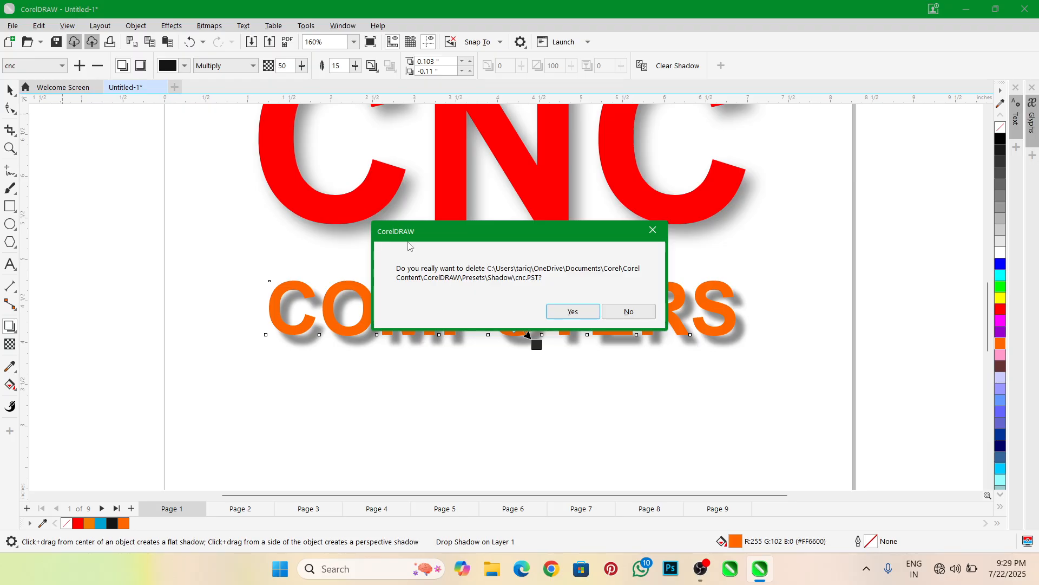
pyautogui.click(559, 319)
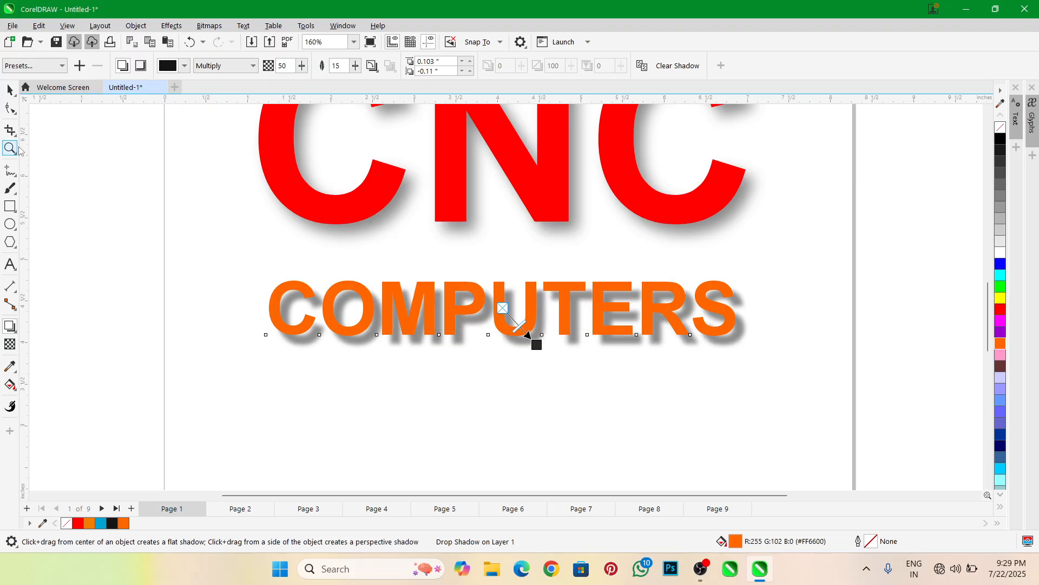
# Break the drop shadow apart from the COMPUTERS text and move it just below the text
pyautogui.click(10, 89)
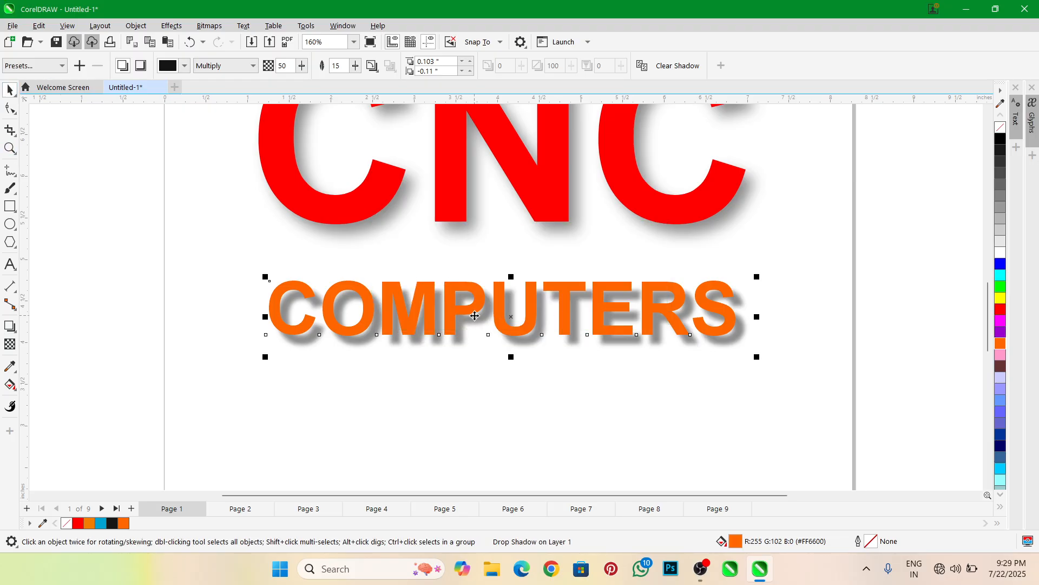
pyautogui.scroll(-1, 454, 317)
pyautogui.scroll(2, 454, 316)
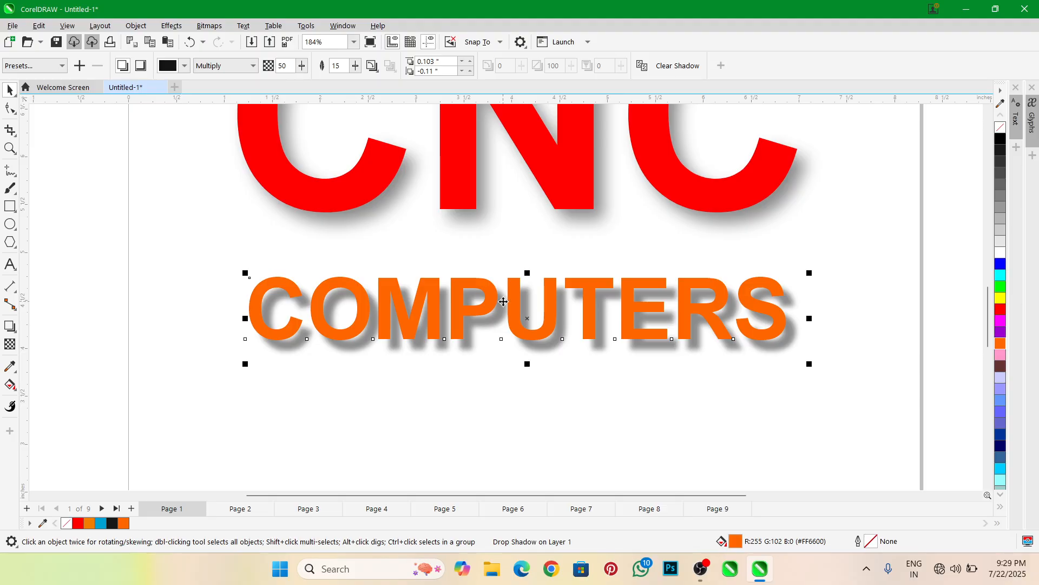
pyautogui.scroll(-1, 505, 301)
pyautogui.scroll(3, 478, 303)
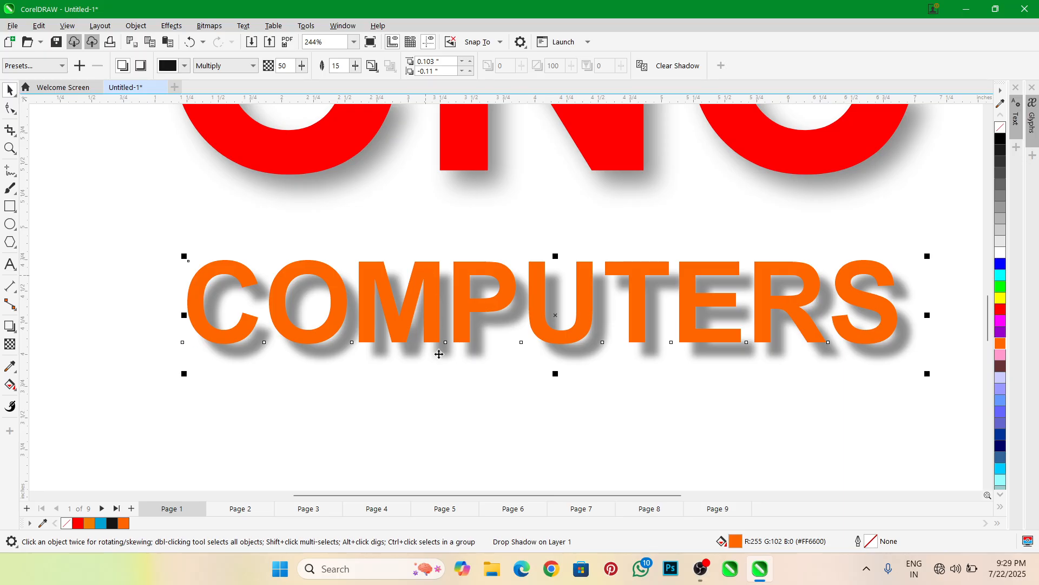
pyautogui.click(471, 300)
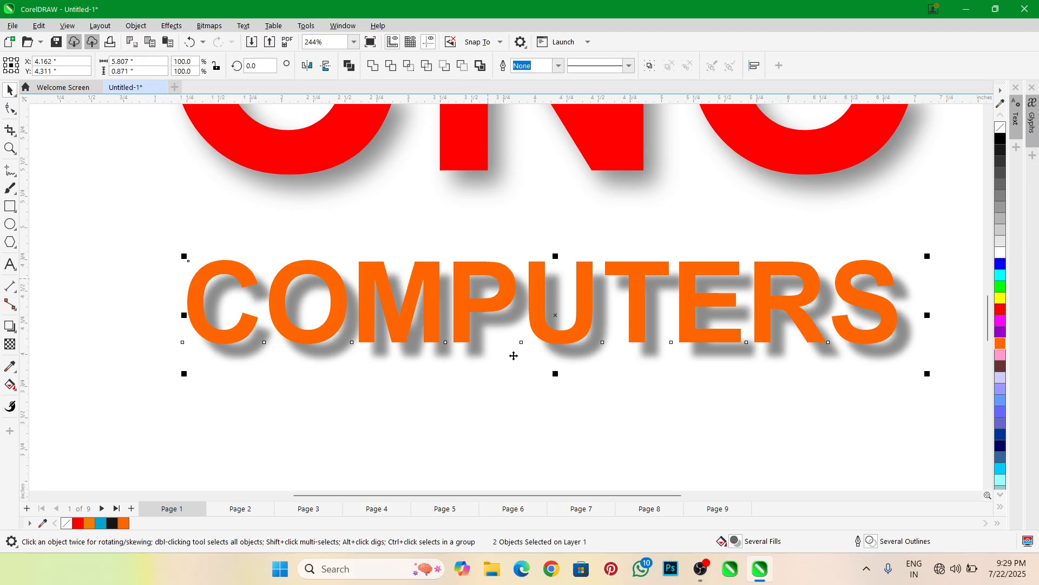
pyautogui.click(487, 351)
pyautogui.moveTo(482, 341); pyautogui.dragTo(474, 443)
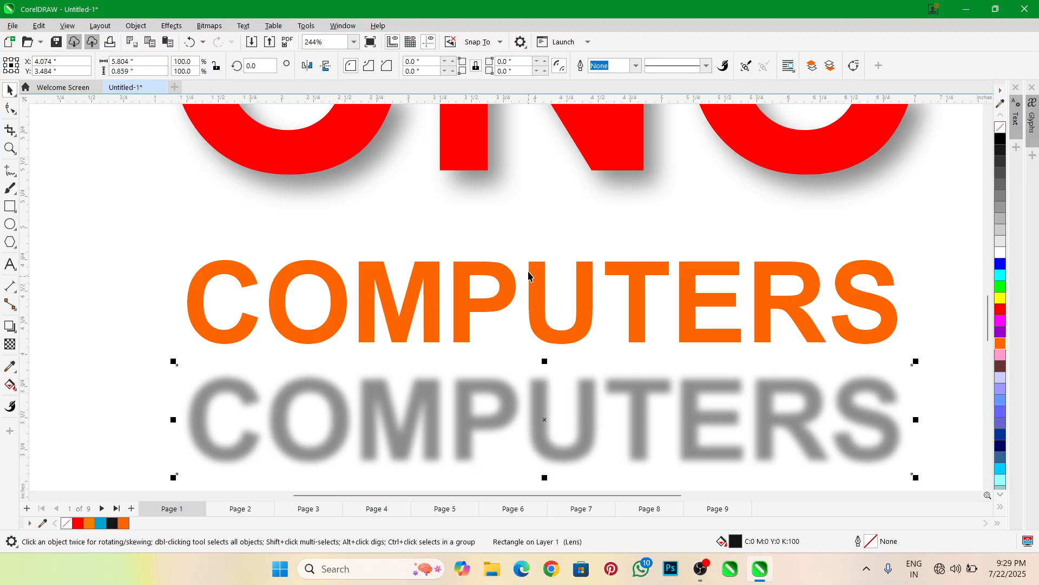
# Delete the detached gray shadow below the COMPUTERS text
pyautogui.scroll(-4, 529, 275)
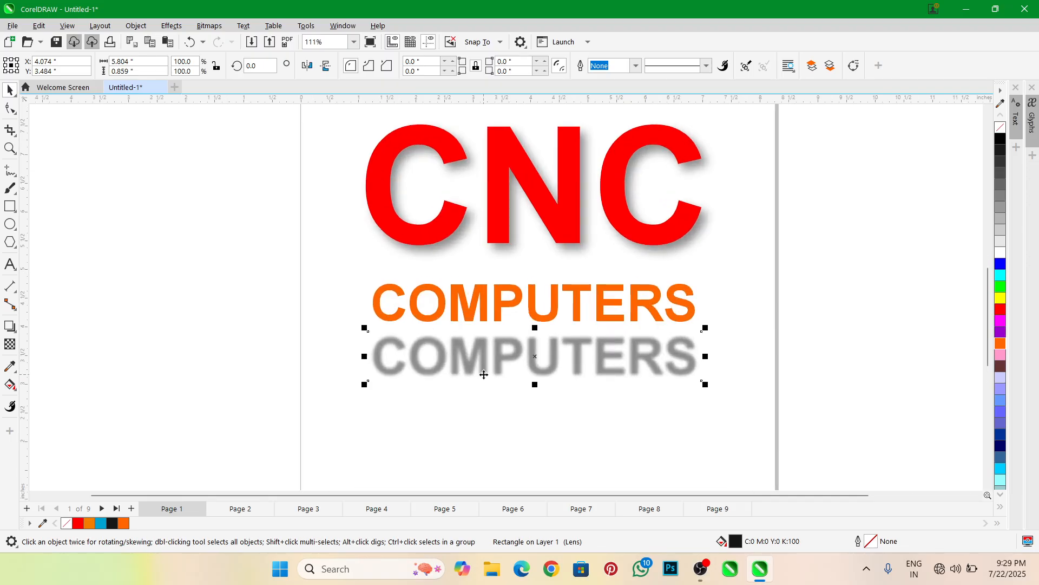
pyautogui.press('Delete')
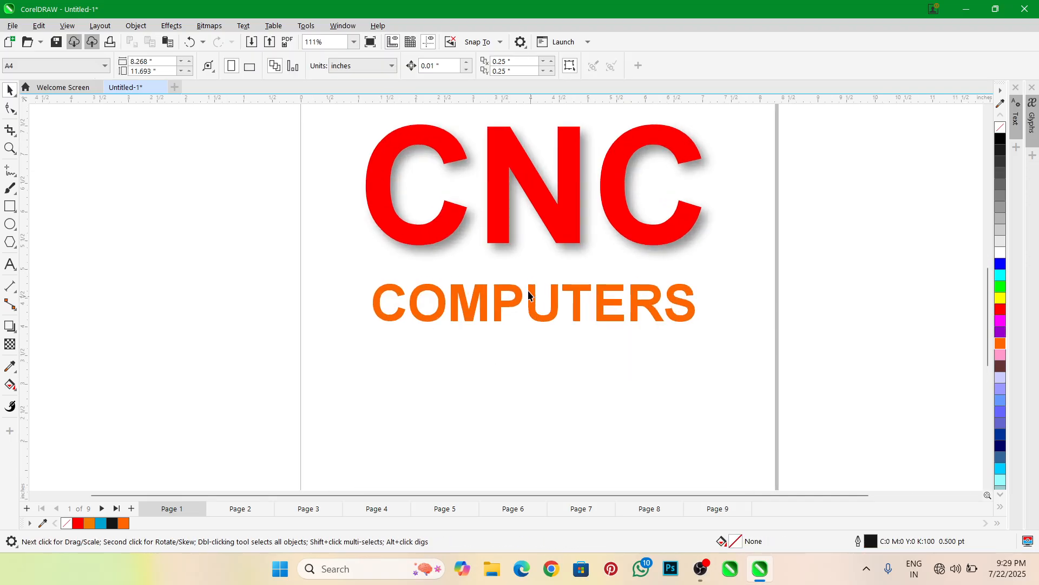
pyautogui.scroll(-1, 536, 293)
pyautogui.scroll(3, 527, 187)
pyautogui.scroll(-2, 536, 253)
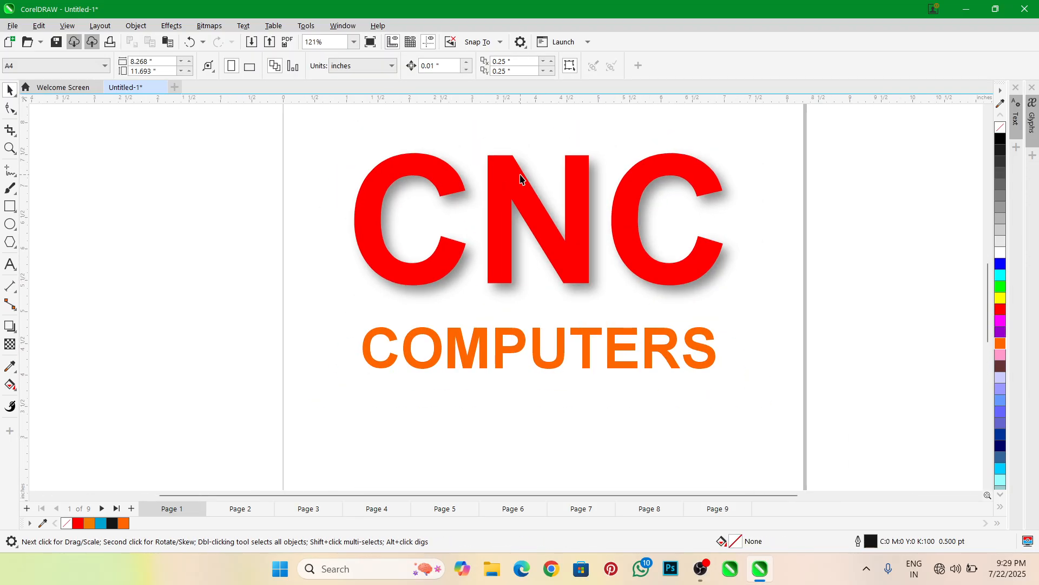
# Copy the CNC text's shadow properties onto the COMPUTERS text with the Shadow tool
pyautogui.scroll(1, 521, 179)
pyautogui.click(523, 374)
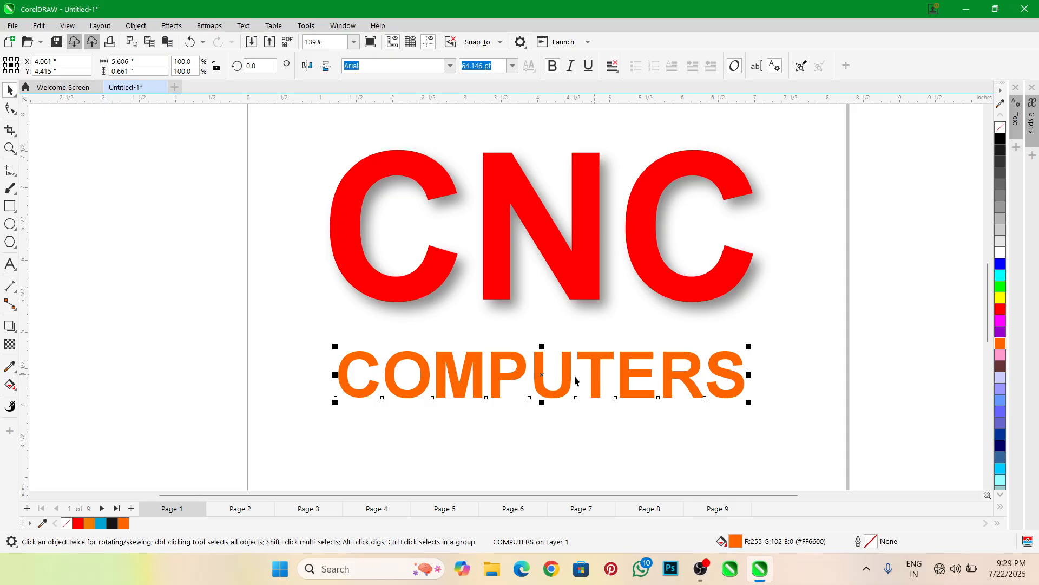
pyautogui.click(11, 326)
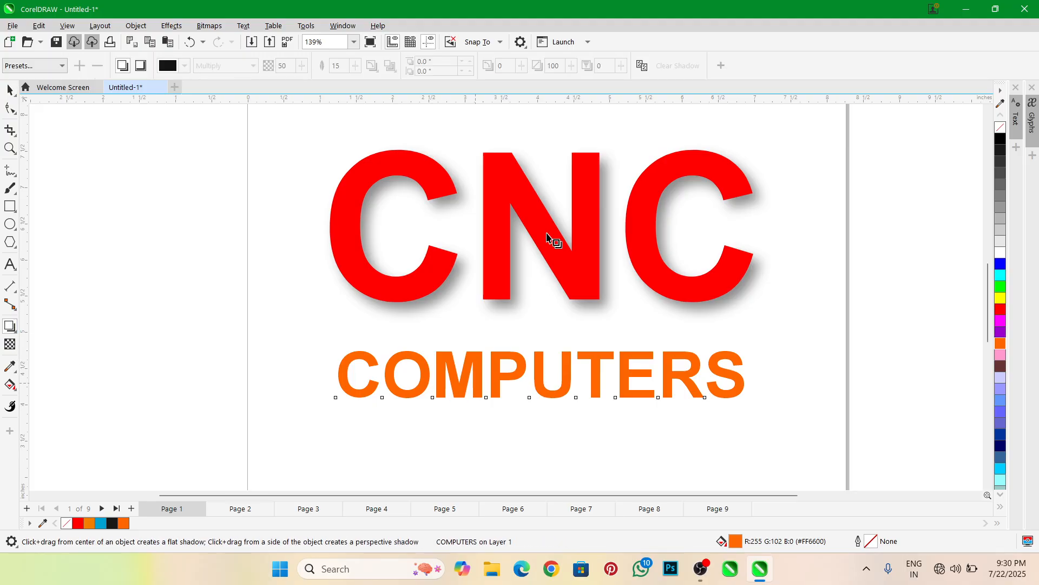
pyautogui.click(644, 68)
pyautogui.click(500, 237)
pyautogui.click(590, 226)
pyautogui.click(502, 306)
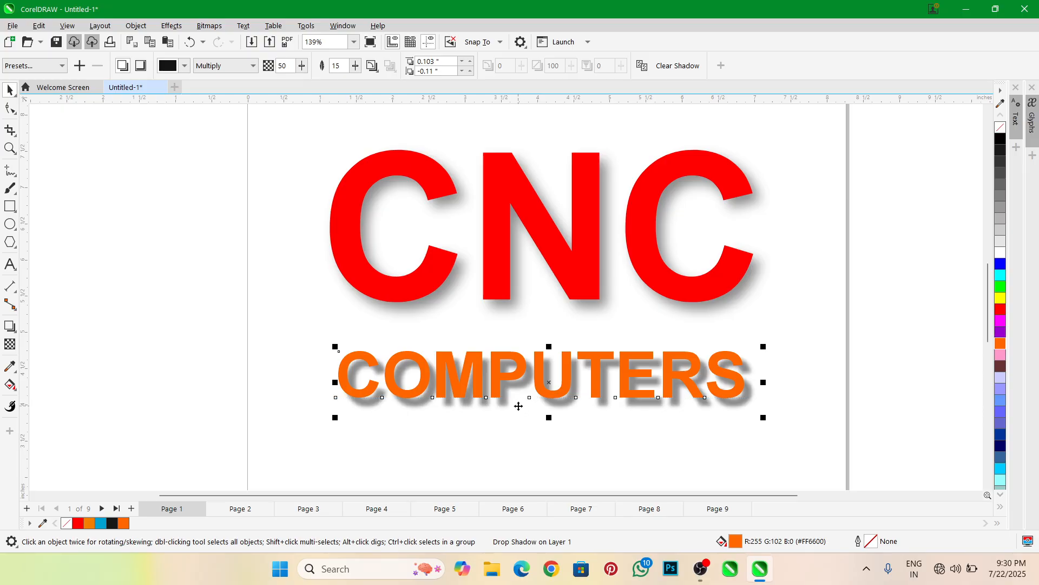
pyautogui.scroll(2, 519, 406)
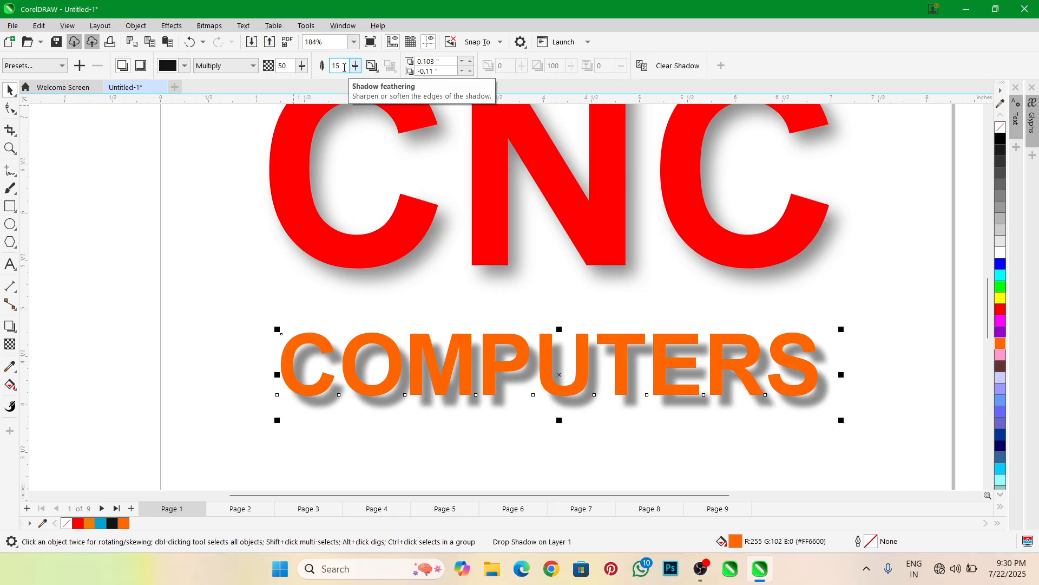
# Examine the CNC text's shadow settings and compare the shadows on the CNC and COMPUTERS texts
pyautogui.click(495, 222)
pyautogui.click(10, 327)
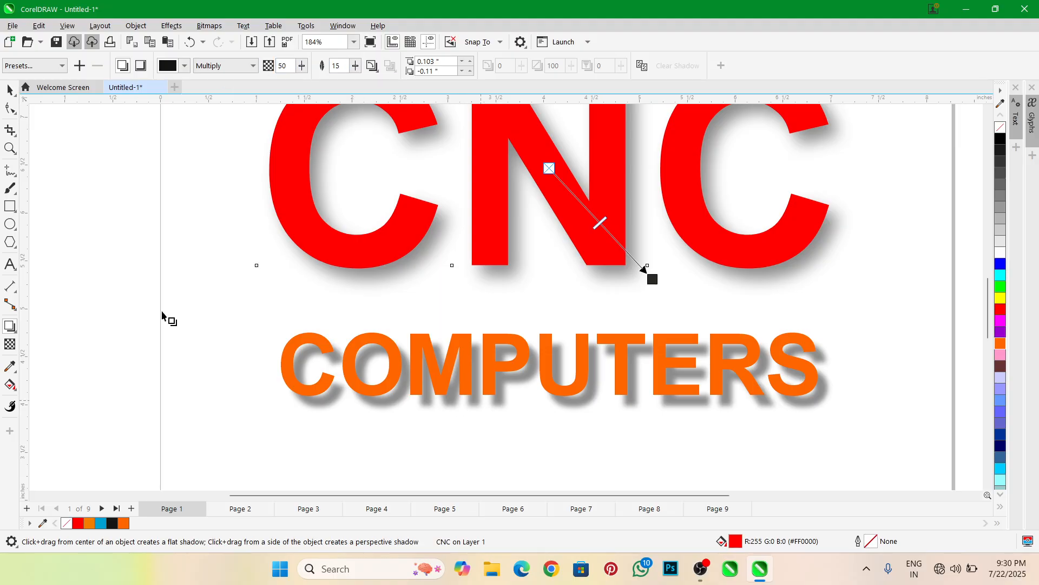
pyautogui.click(9, 90)
pyautogui.scroll(-4, 563, 295)
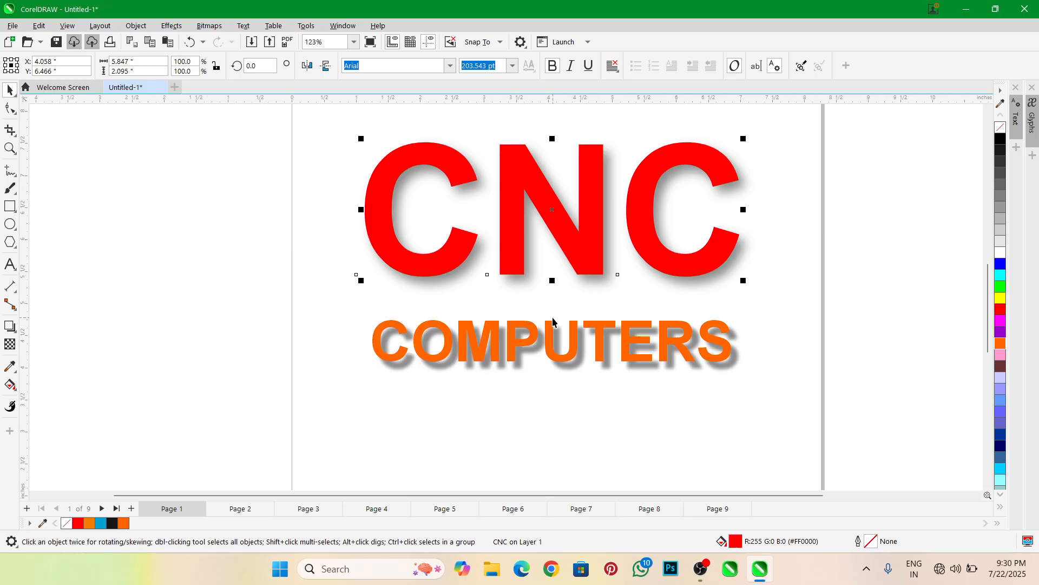
pyautogui.scroll(2, 606, 255)
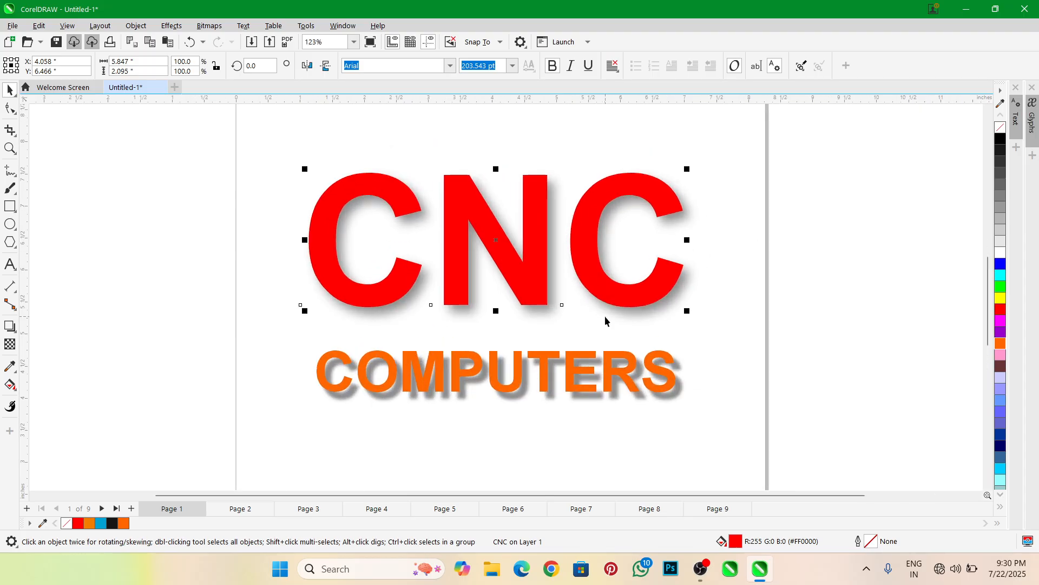
pyautogui.scroll(-2, 521, 327)
pyautogui.scroll(-1, 487, 341)
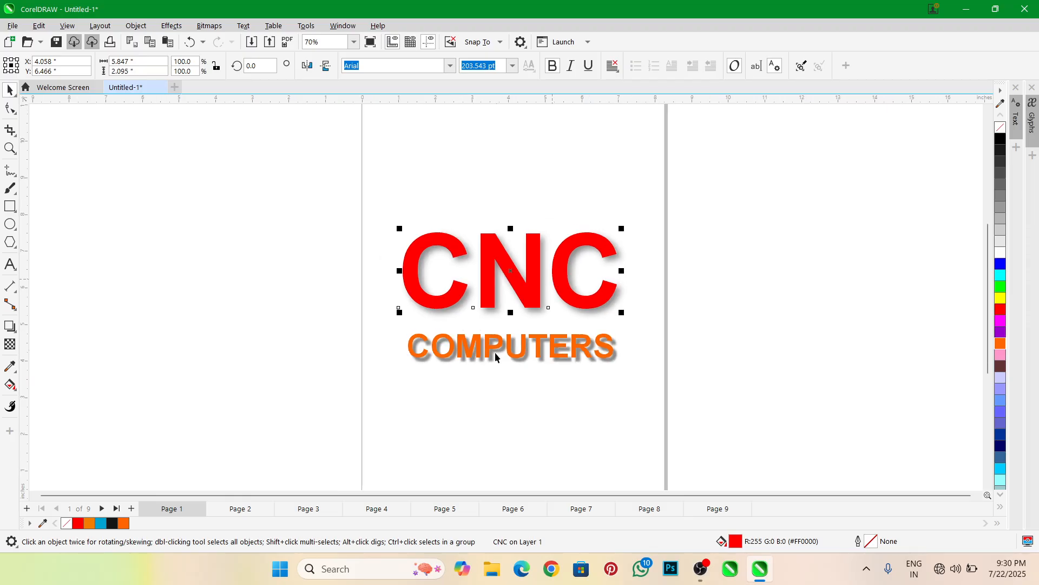
pyautogui.scroll(2, 495, 352)
pyautogui.scroll(-1, 533, 300)
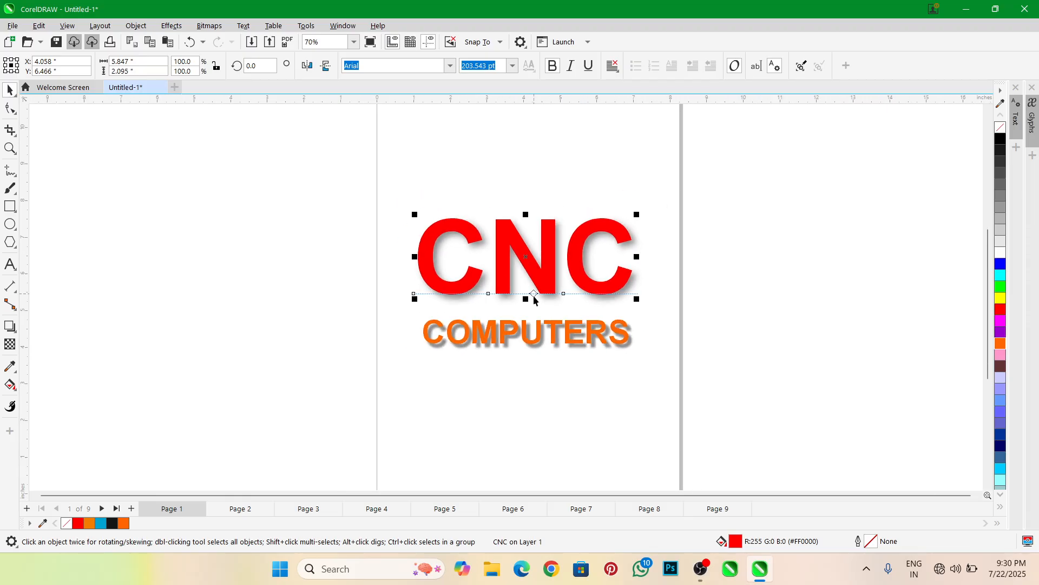
pyautogui.scroll(1, 528, 264)
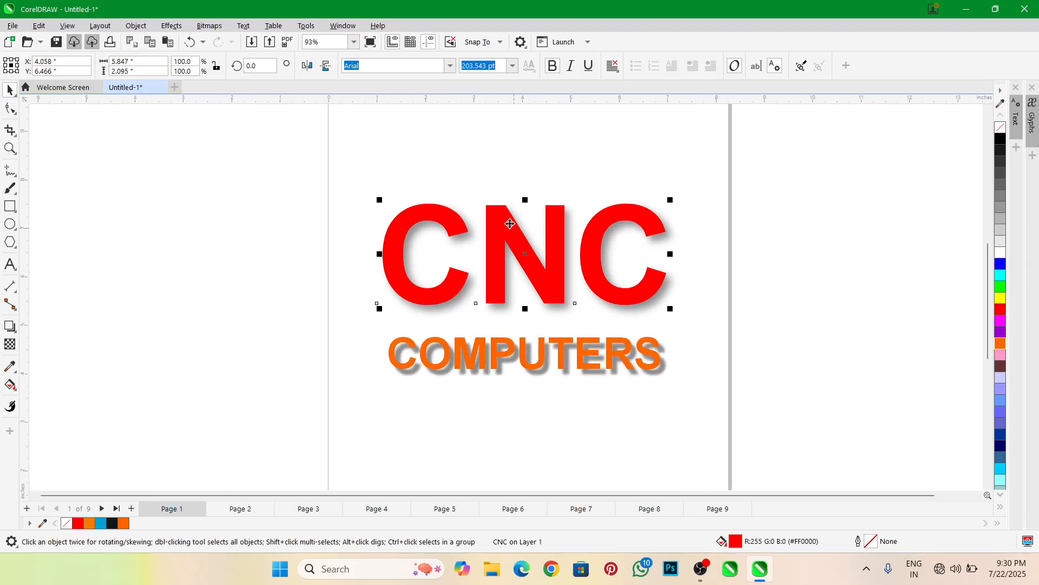
pyautogui.scroll(1, 511, 223)
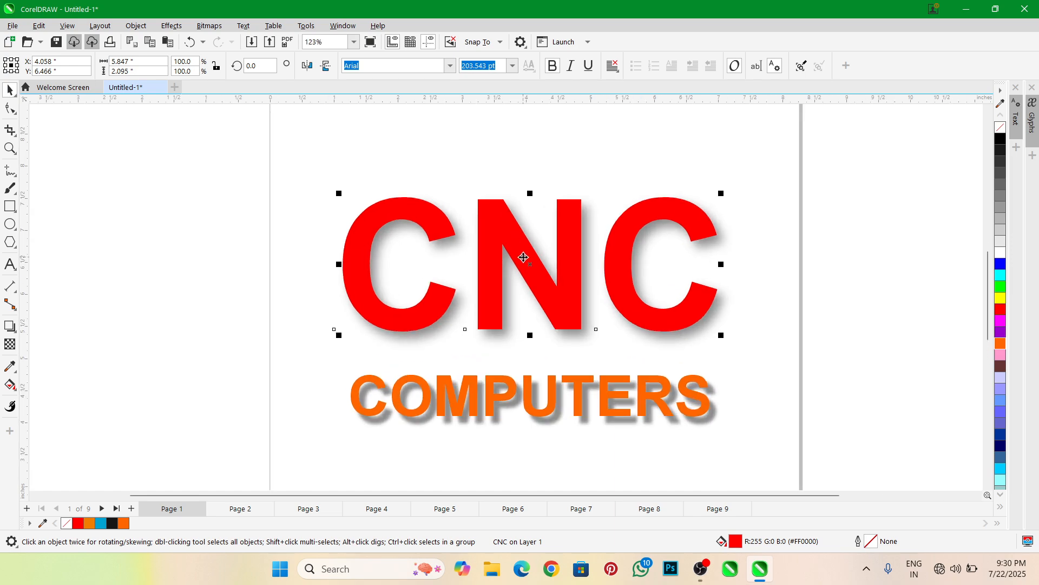
# Delete the COMPUTERS text together with its shadow
pyautogui.scroll(-1, 524, 257)
pyautogui.click(429, 369)
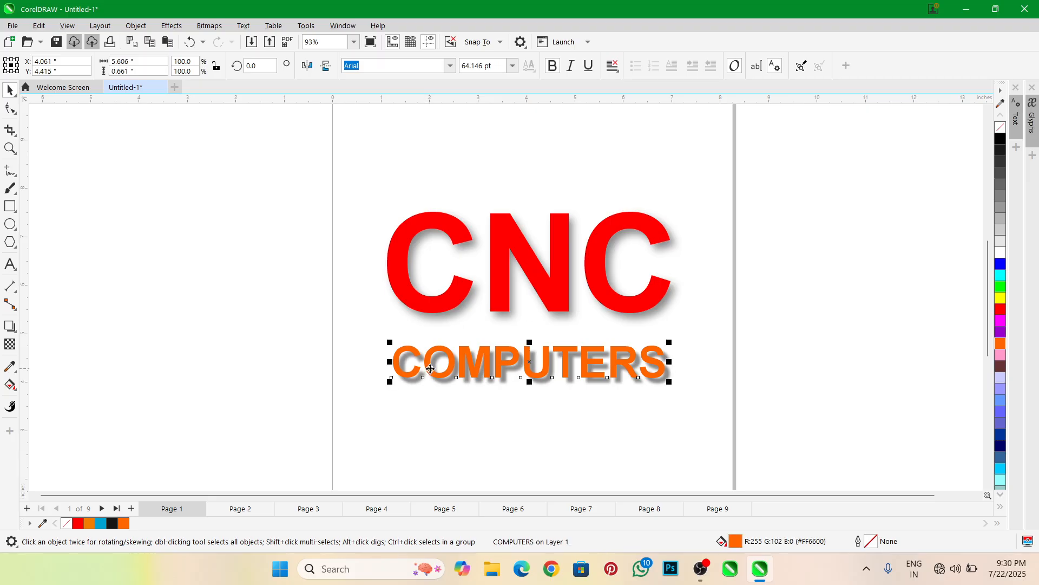
pyautogui.press('Delete')
# Clear the drop shadow from the CNC text, leaving the text selected as an object
pyautogui.click(503, 288)
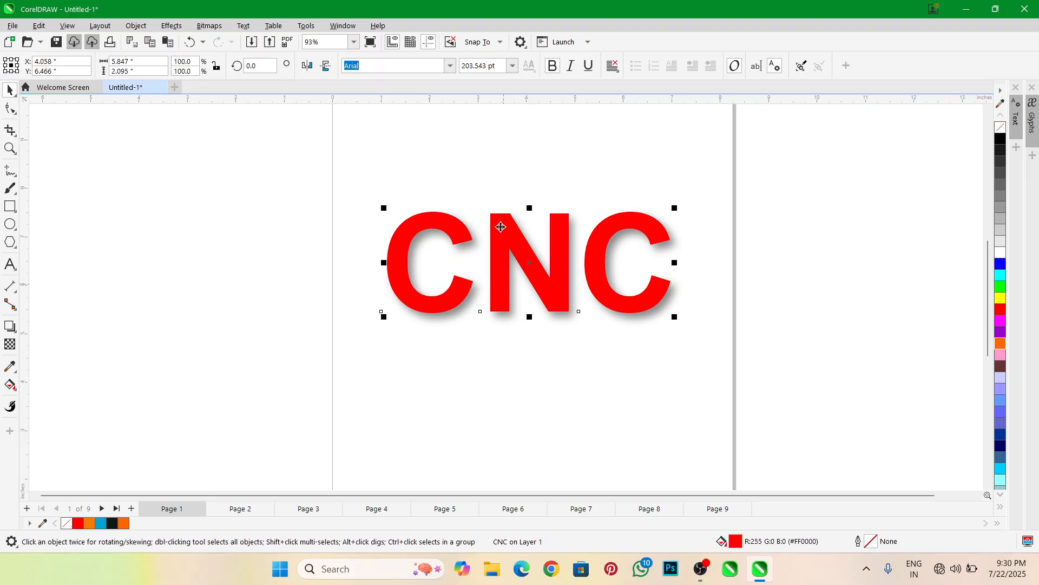
pyautogui.scroll(1, 499, 227)
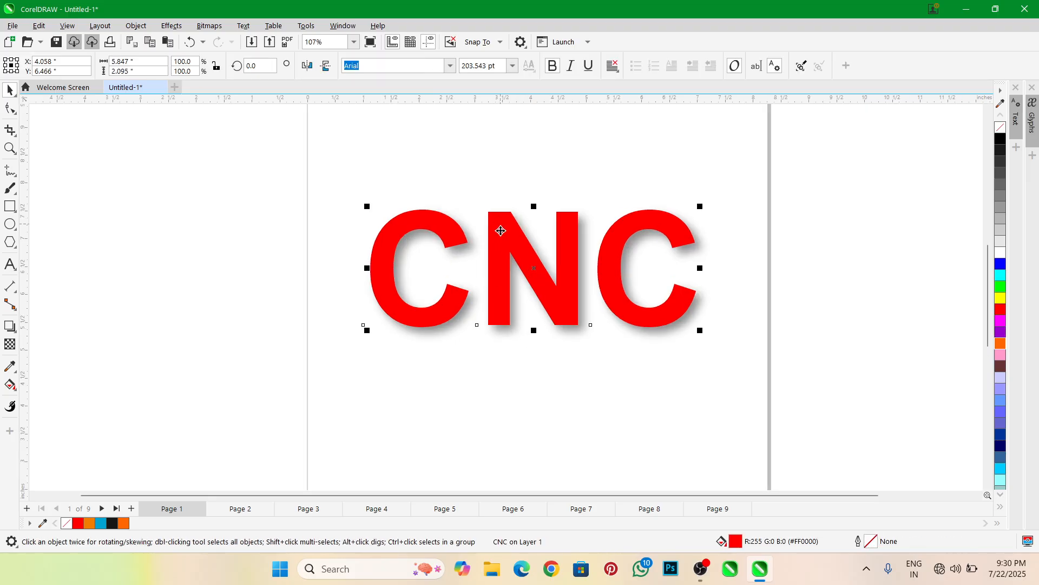
pyautogui.click(10, 326)
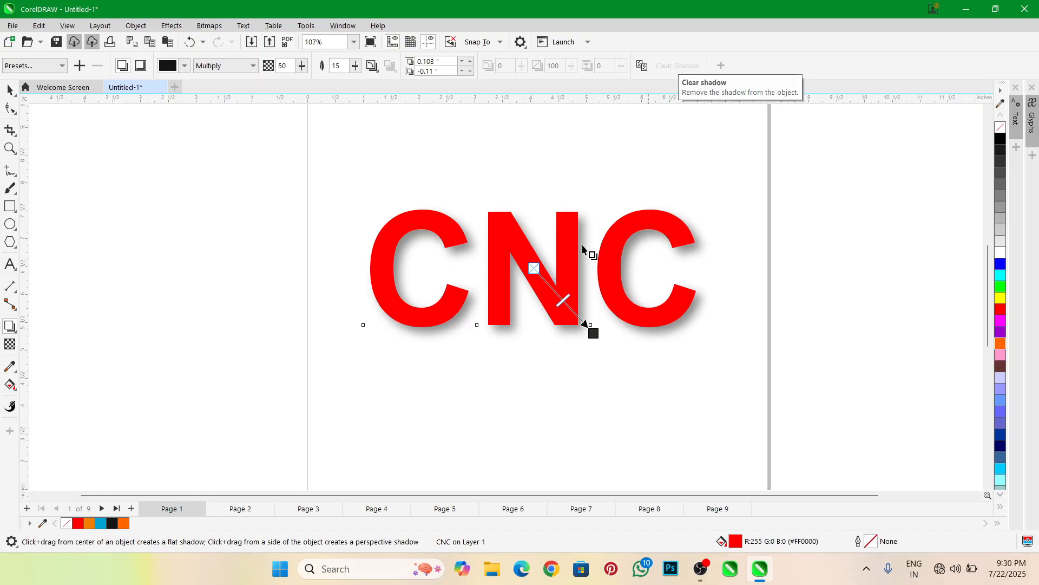
pyautogui.click(550, 278)
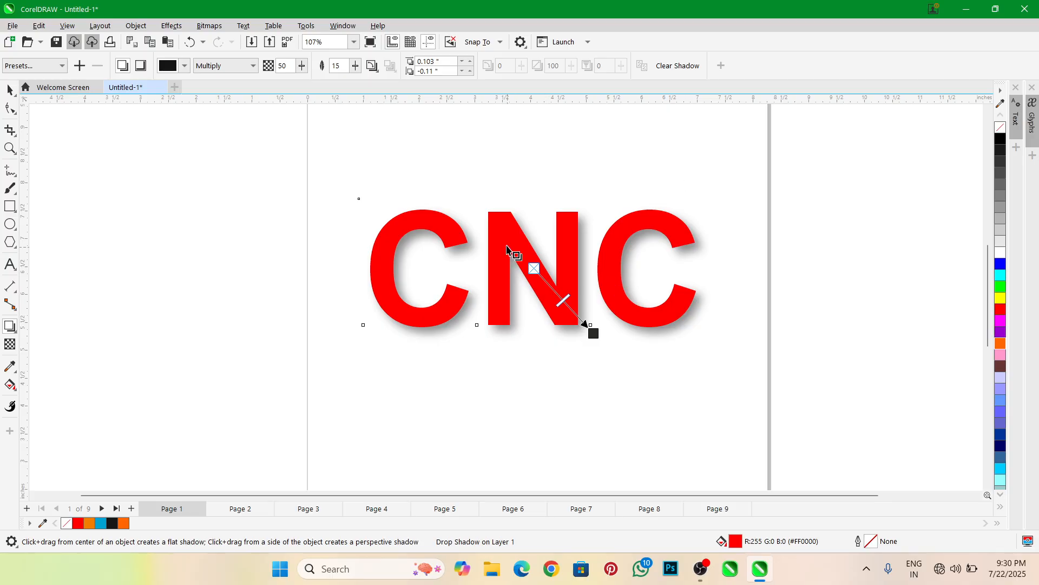
pyautogui.scroll(2, 508, 248)
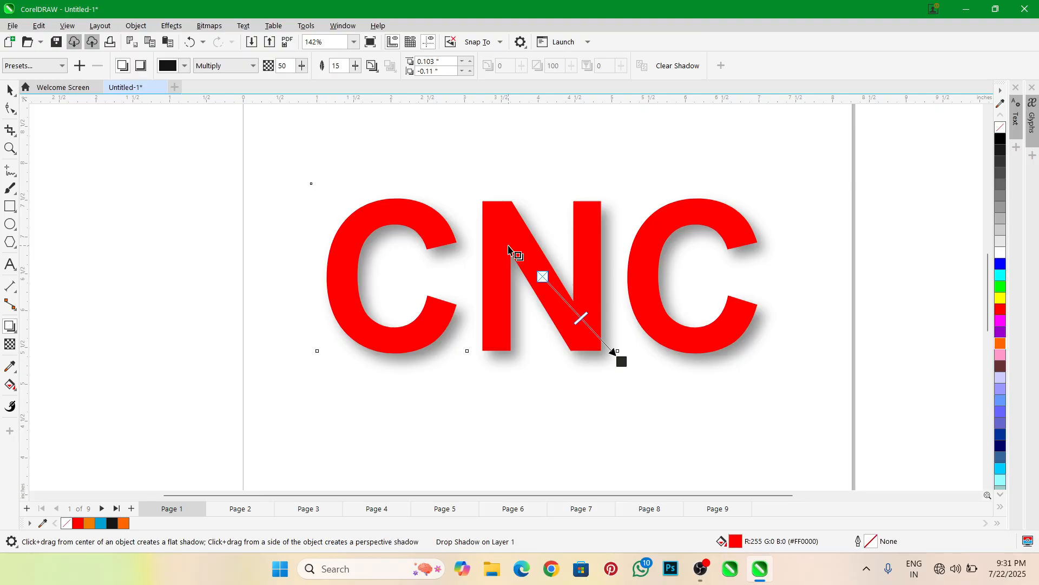
pyautogui.click(678, 65)
pyautogui.click(10, 90)
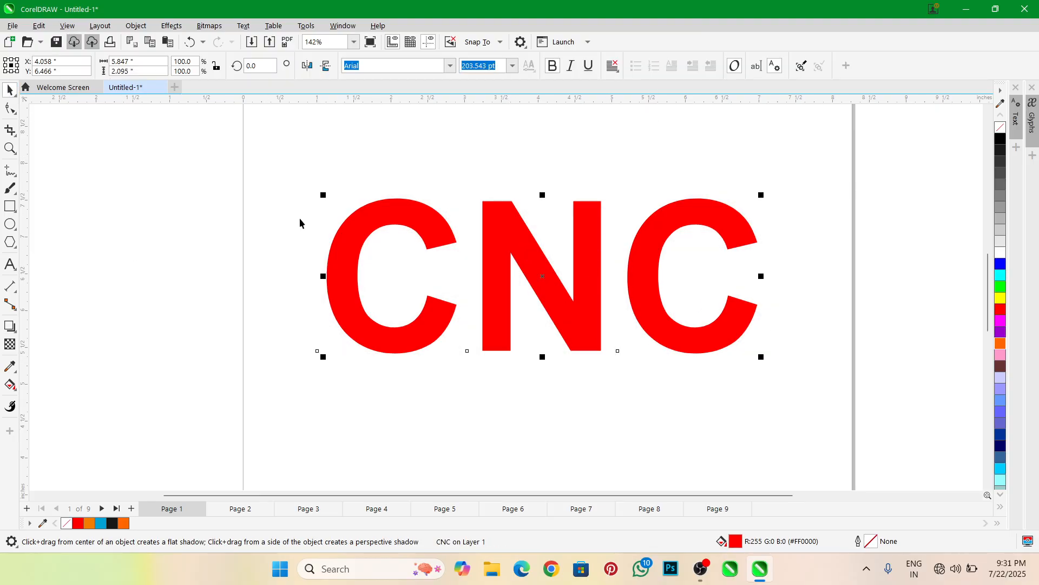
# Fill the CNC text with white
pyautogui.click(1000, 253)
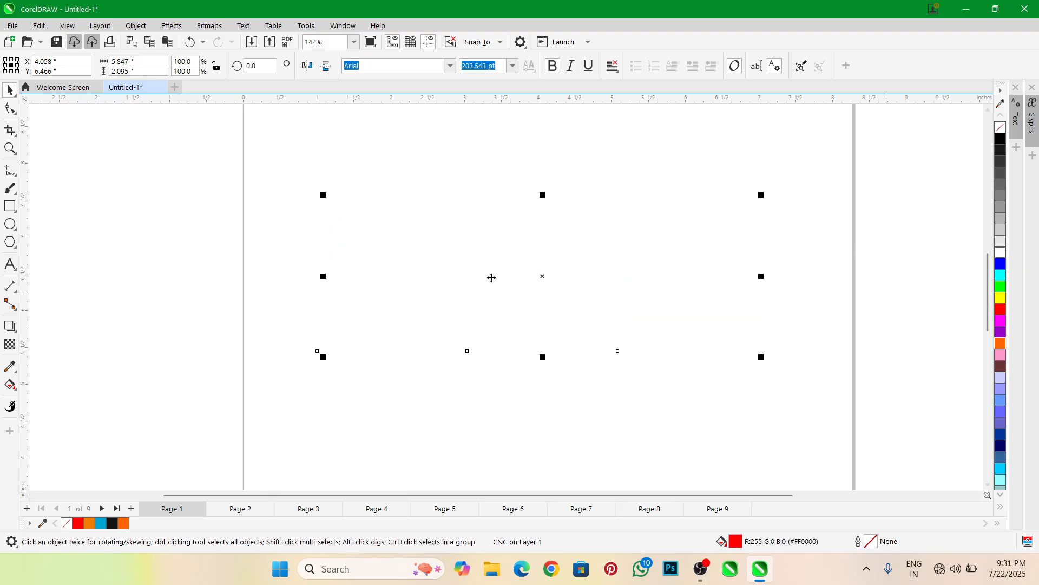
pyautogui.scroll(-2, 557, 292)
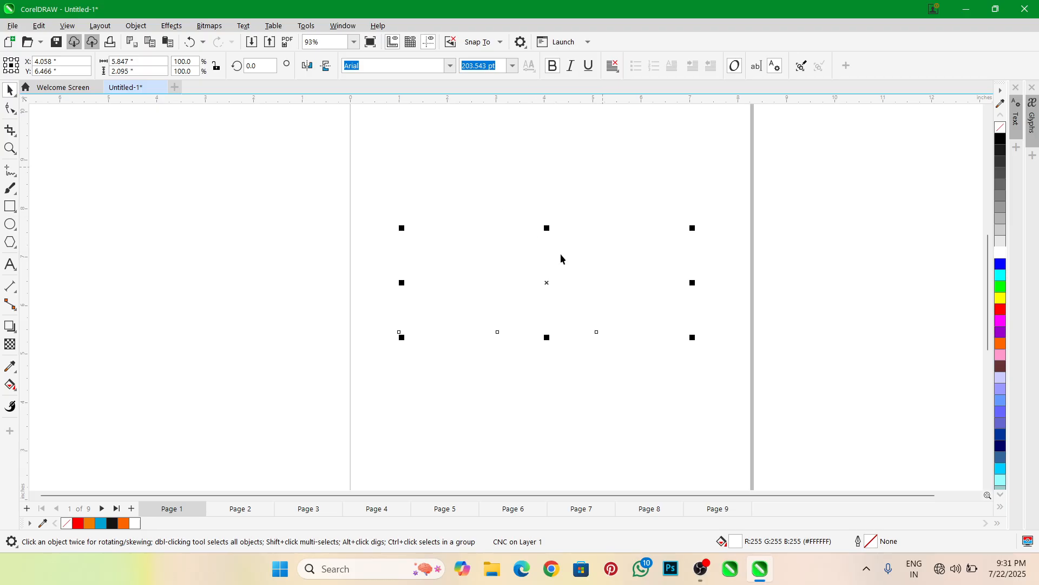
pyautogui.scroll(1, 557, 278)
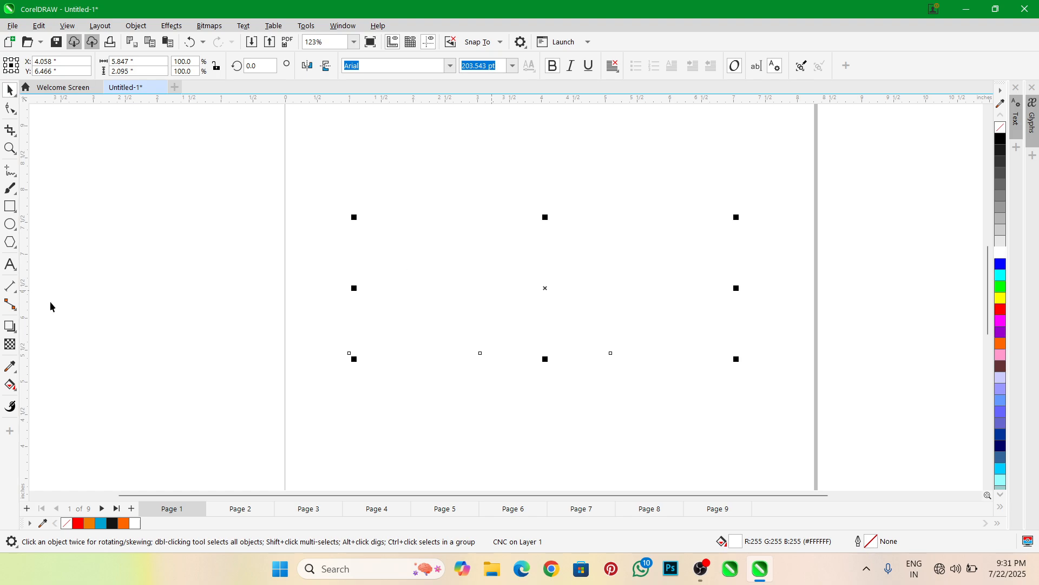
# Apply the Small Glow shadow preset to the white CNC text and set its shadow feathering to 5
pyautogui.click(14, 328)
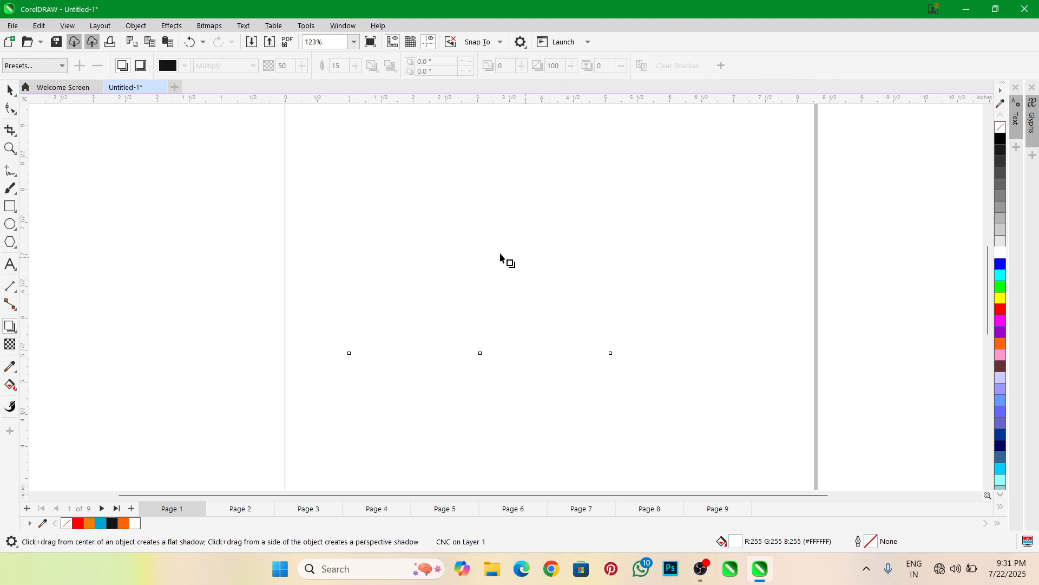
pyautogui.click(26, 69)
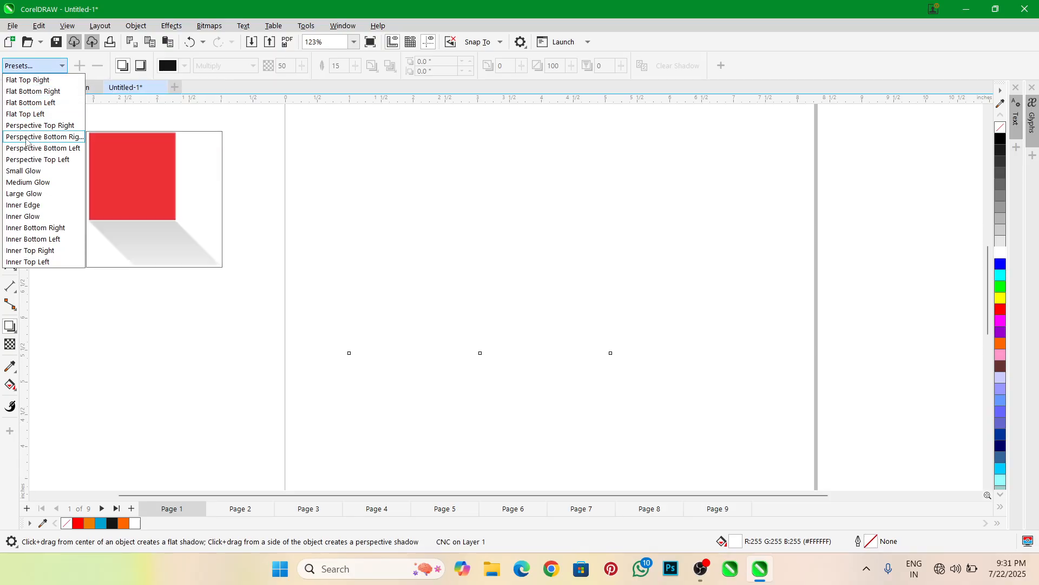
pyautogui.click(27, 171)
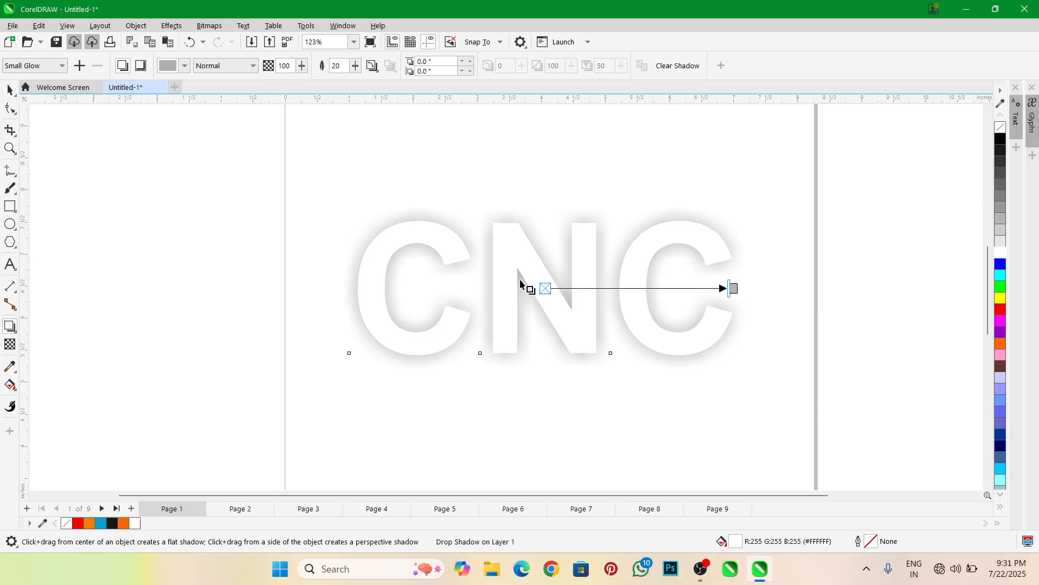
pyautogui.scroll(4, 544, 303)
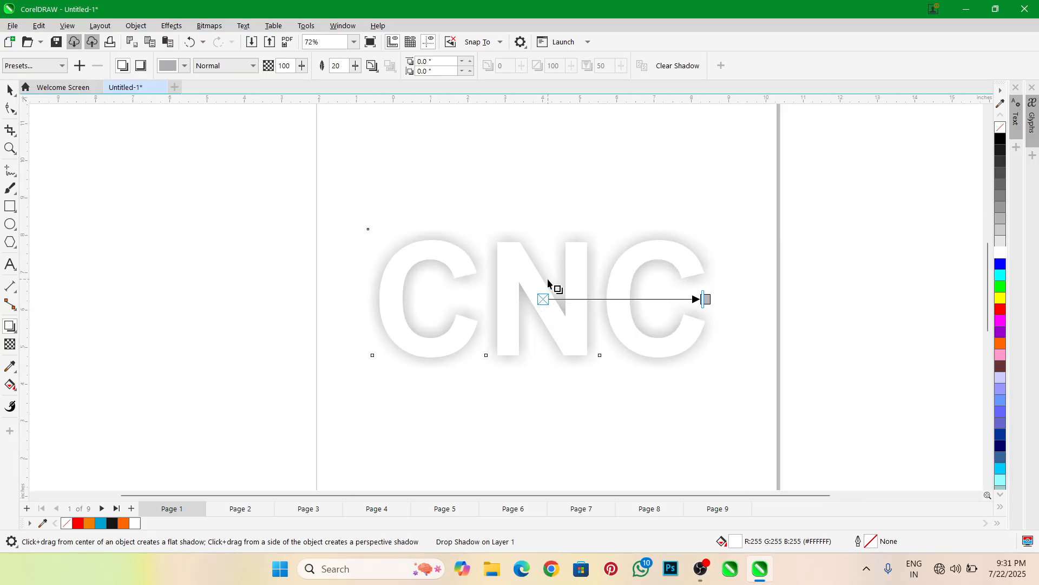
pyautogui.scroll(2, 569, 294)
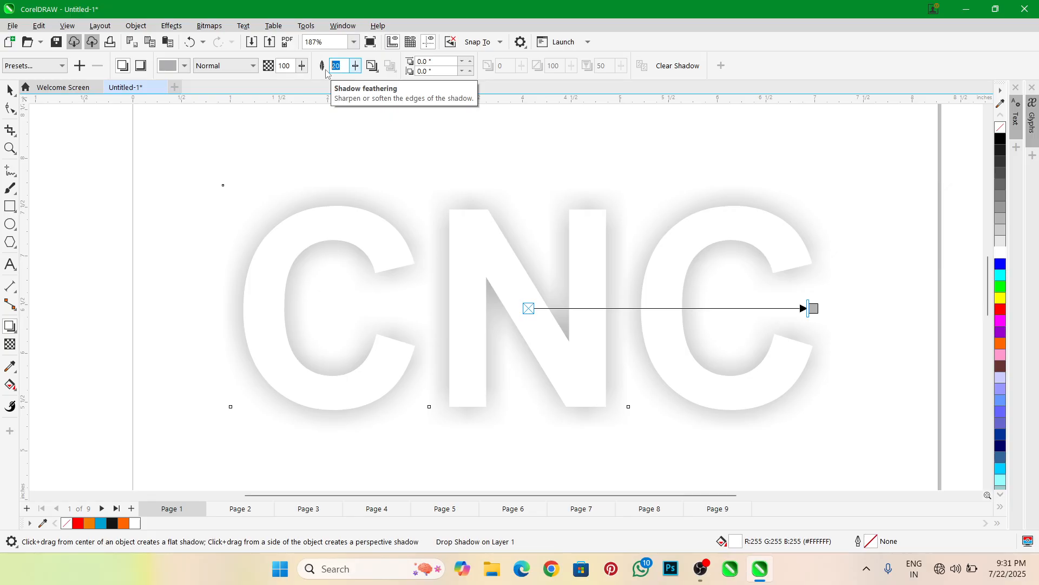
pyautogui.write('5')
pyautogui.press('Return')
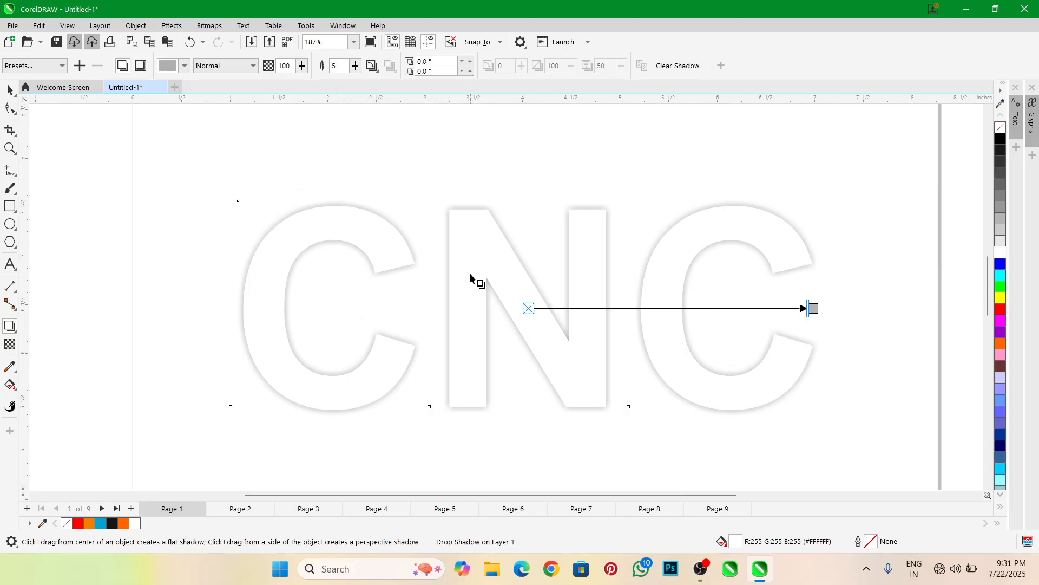
pyautogui.scroll(-1, 563, 266)
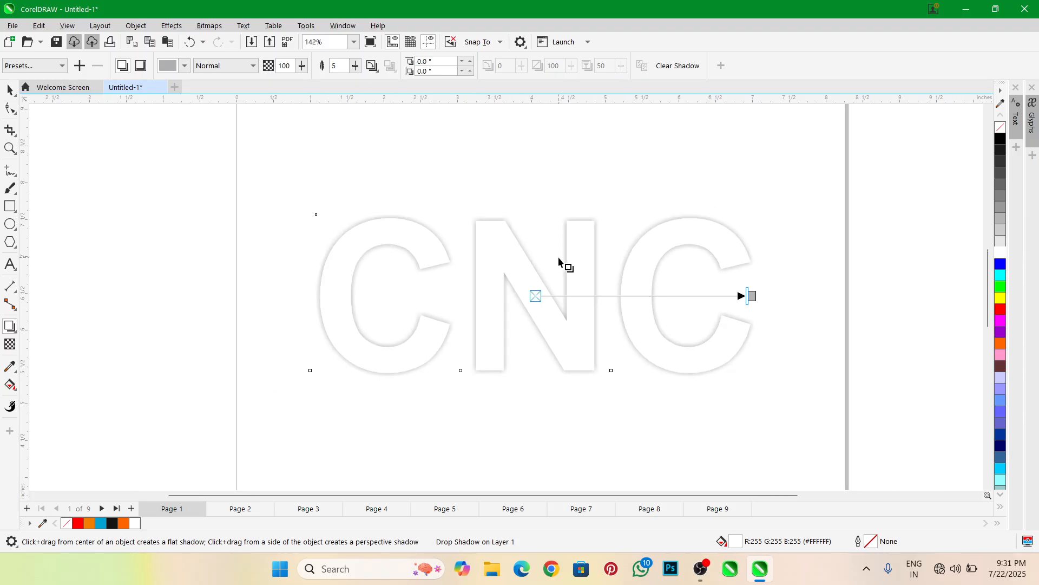
# Give the CNC text a white outline and replace it with a light grey (#E6E6E6) one
pyautogui.click(10, 89)
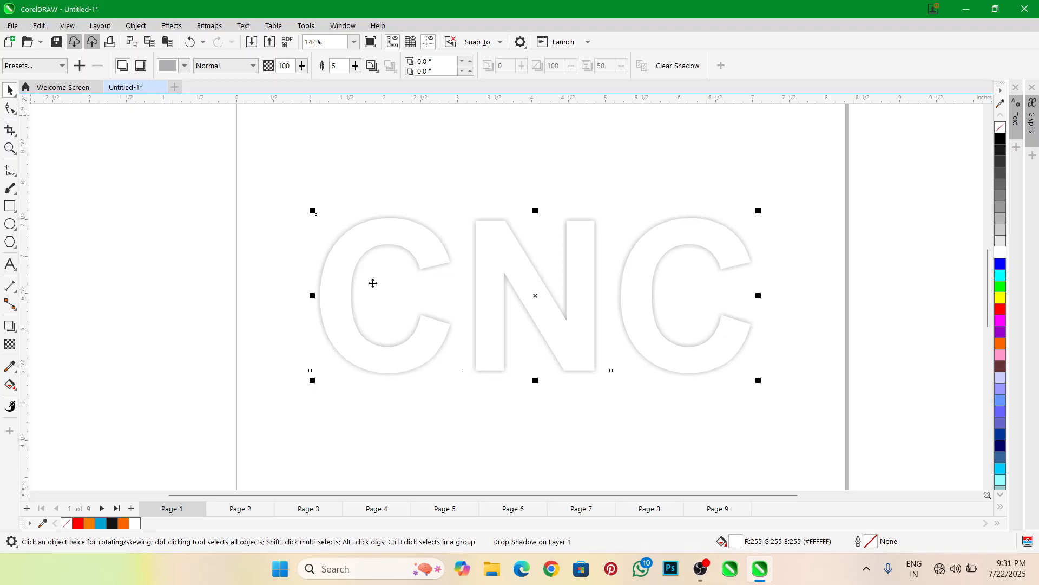
pyautogui.rightClick(1002, 255)
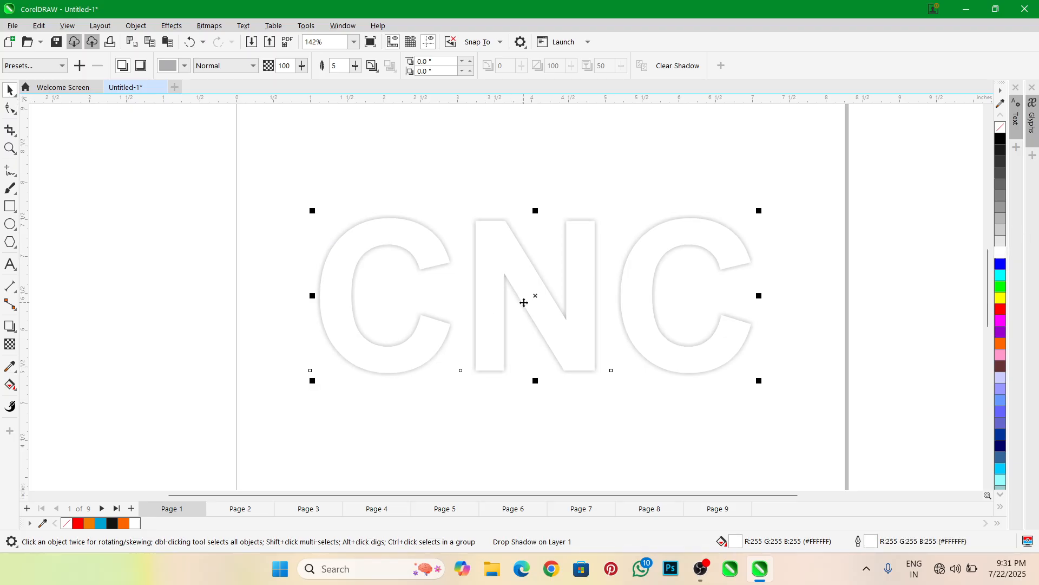
pyautogui.rightClick(1000, 242)
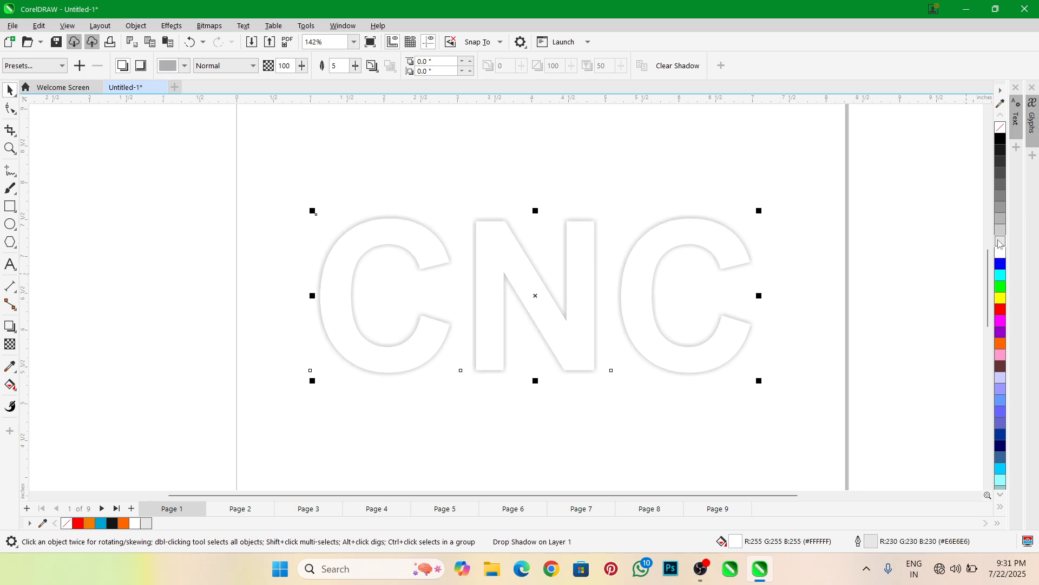
# Try a mid-grey (#808080) outline on the CNC text and undo that outline change
pyautogui.rightClick(1001, 203)
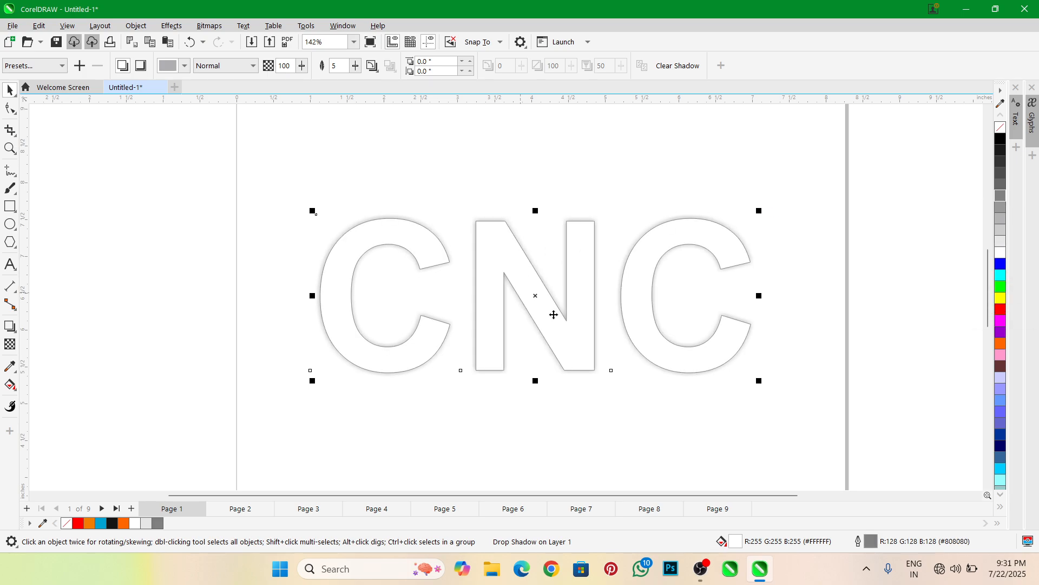
pyautogui.scroll(2, 557, 316)
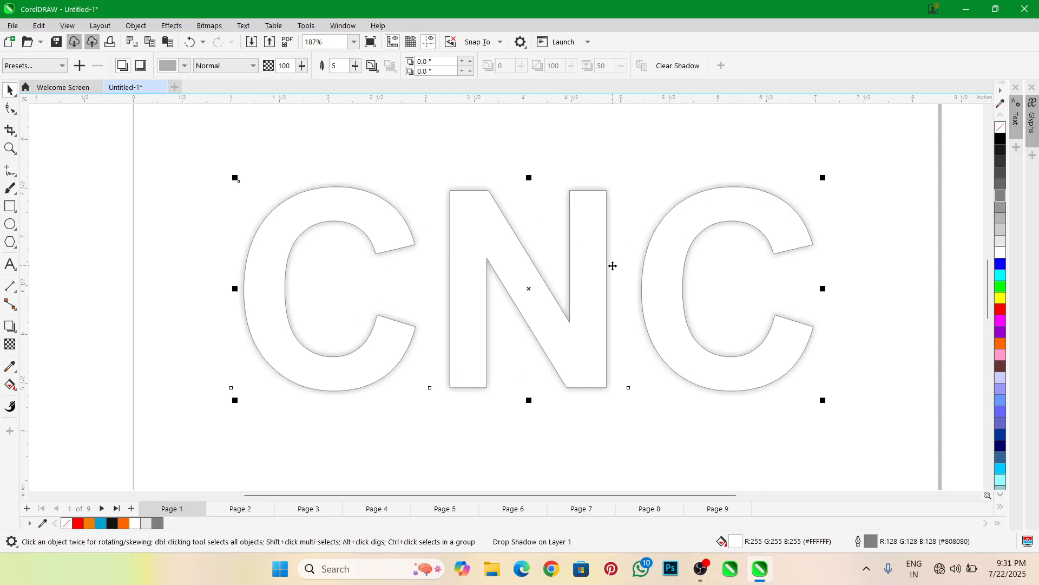
pyautogui.hotkey('ctrl', 'z')
pyautogui.scroll(-2, 583, 261)
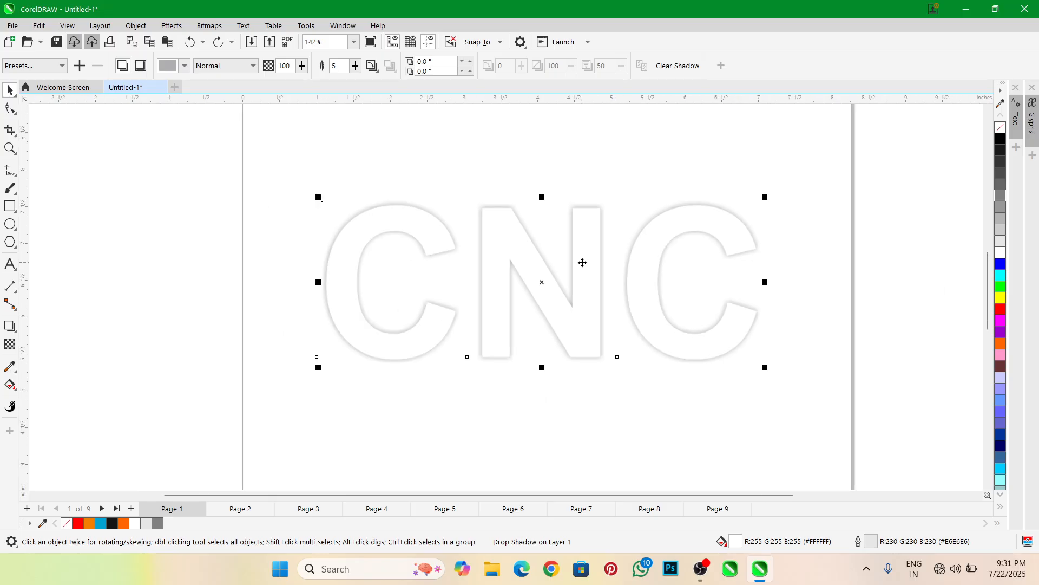
# Set the CNC text's shadow feathering to 10 and deselect the text to review the softened glow
pyautogui.click(330, 66)
pyautogui.write('10')
pyautogui.press('Return')
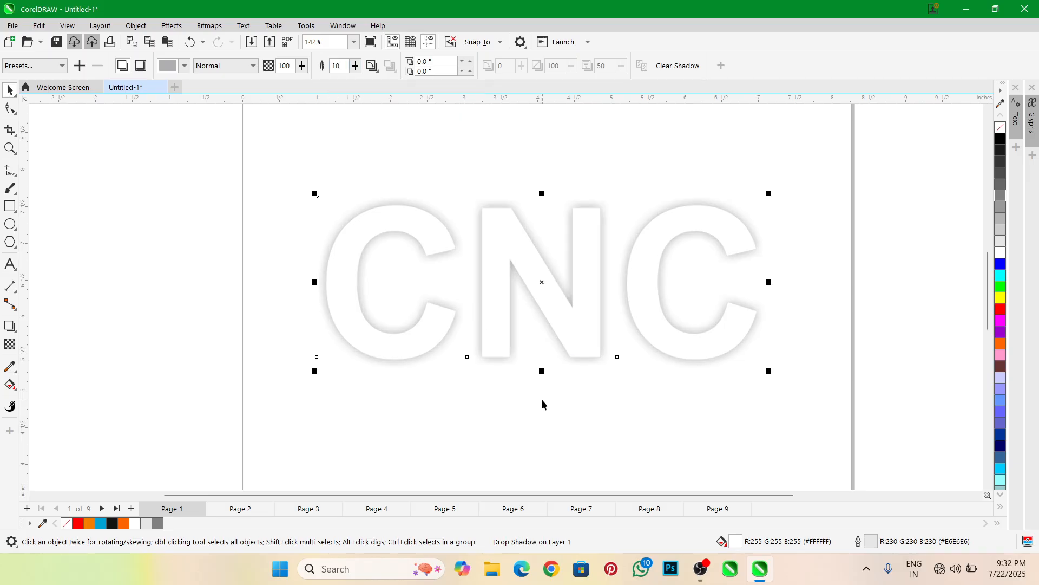
pyautogui.click(543, 404)
pyautogui.scroll(-5, 558, 314)
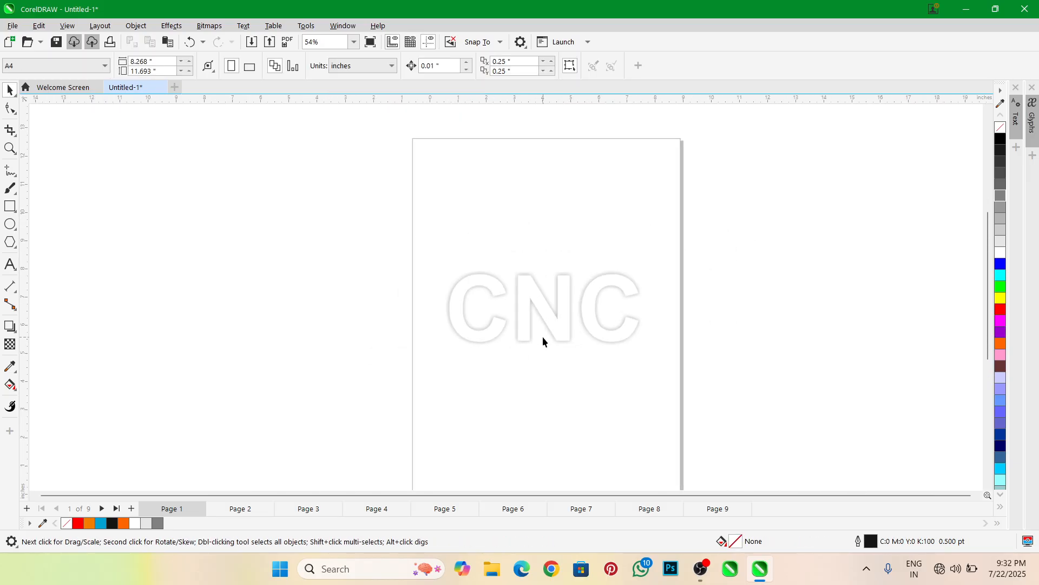
pyautogui.scroll(3, 528, 317)
pyautogui.scroll(2, 533, 298)
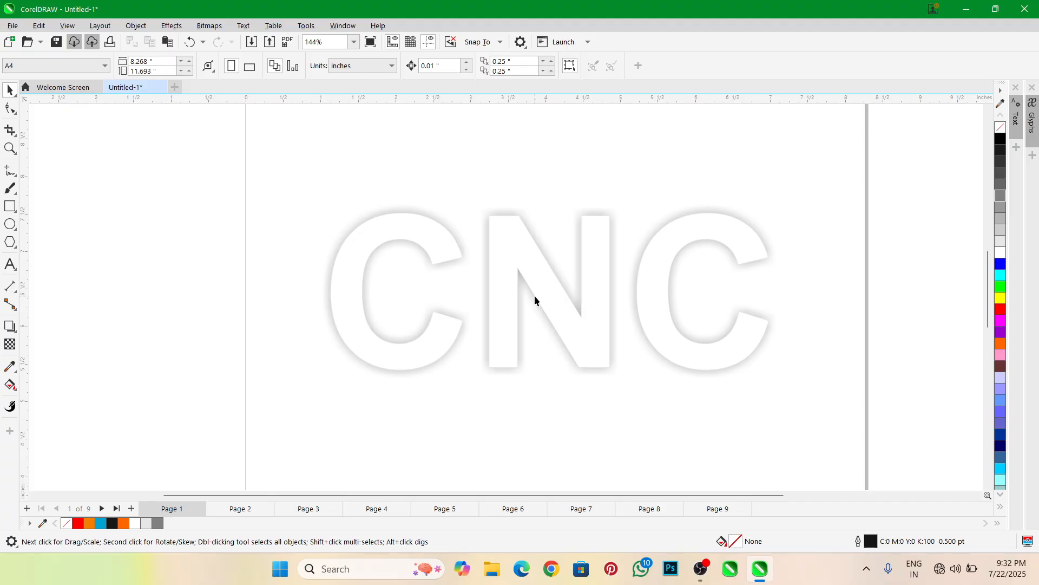
# Replace the CNC text's drop shadow with an inner shadow and set the inner shadow's width to 2
pyautogui.click(515, 259)
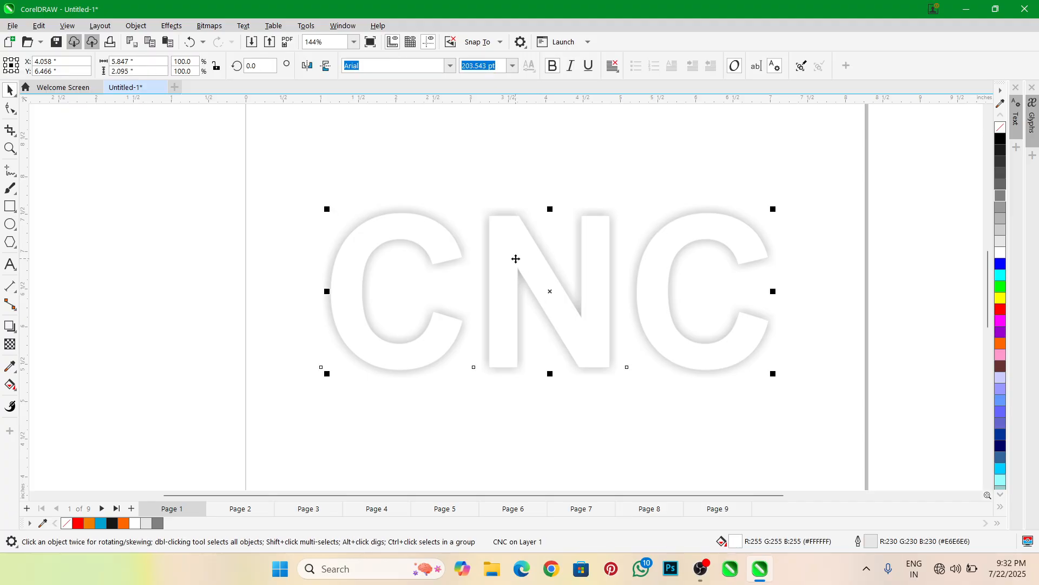
pyautogui.click(10, 325)
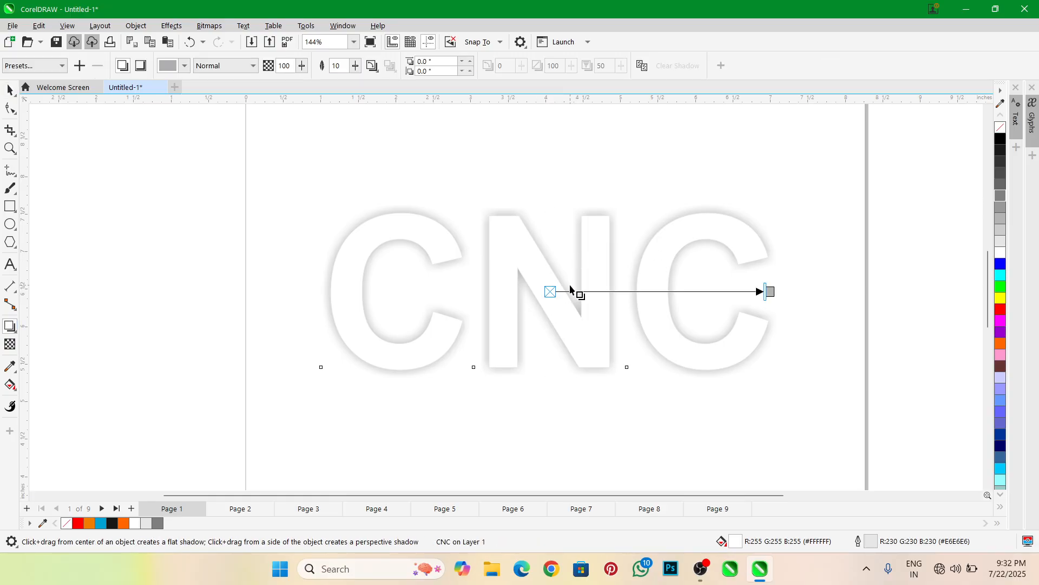
pyautogui.click(140, 66)
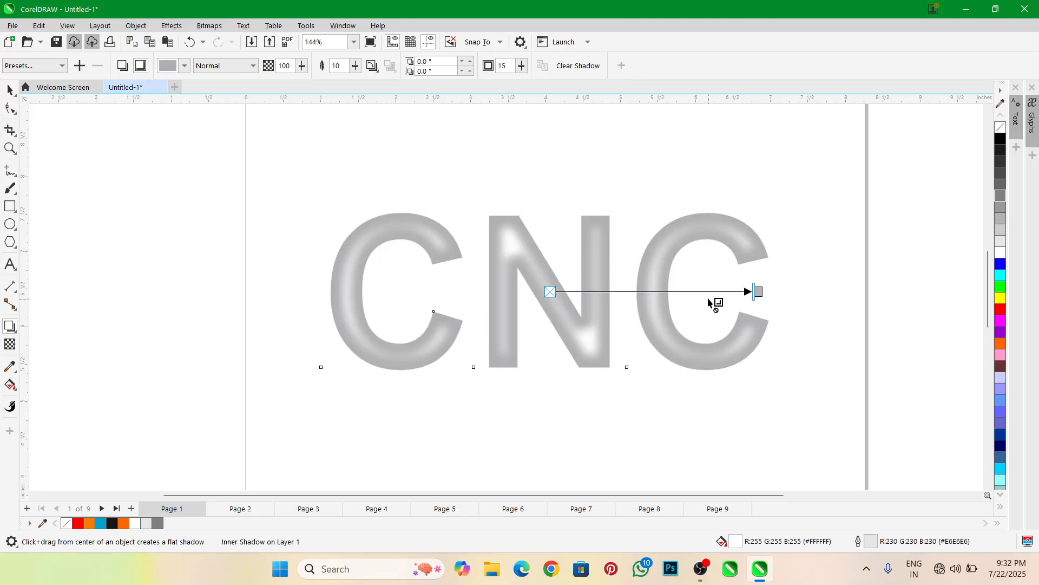
pyautogui.doubleClick(498, 70)
pyautogui.write('2')
pyautogui.press('Return')
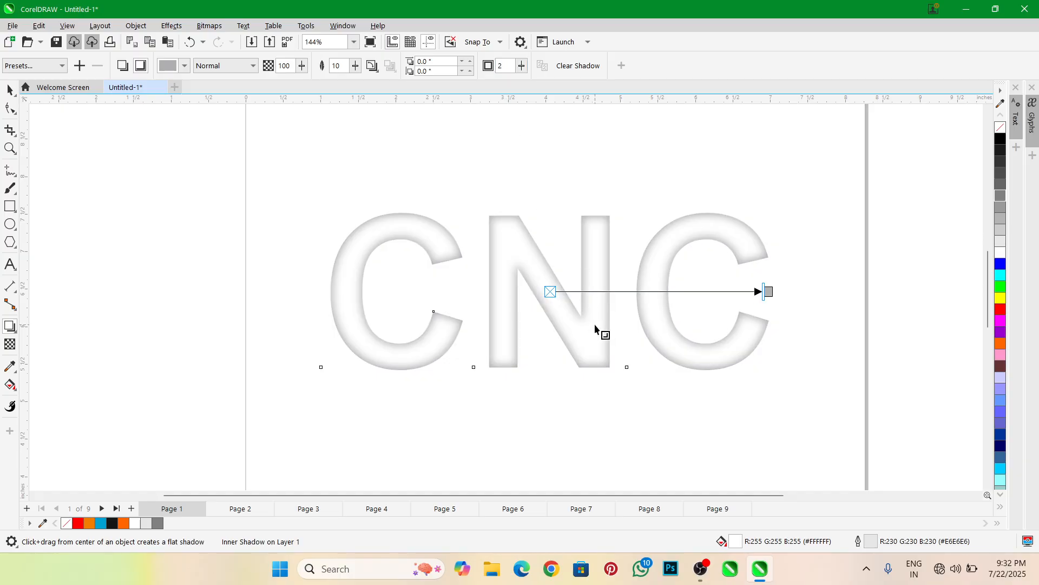
pyautogui.scroll(-3, 595, 324)
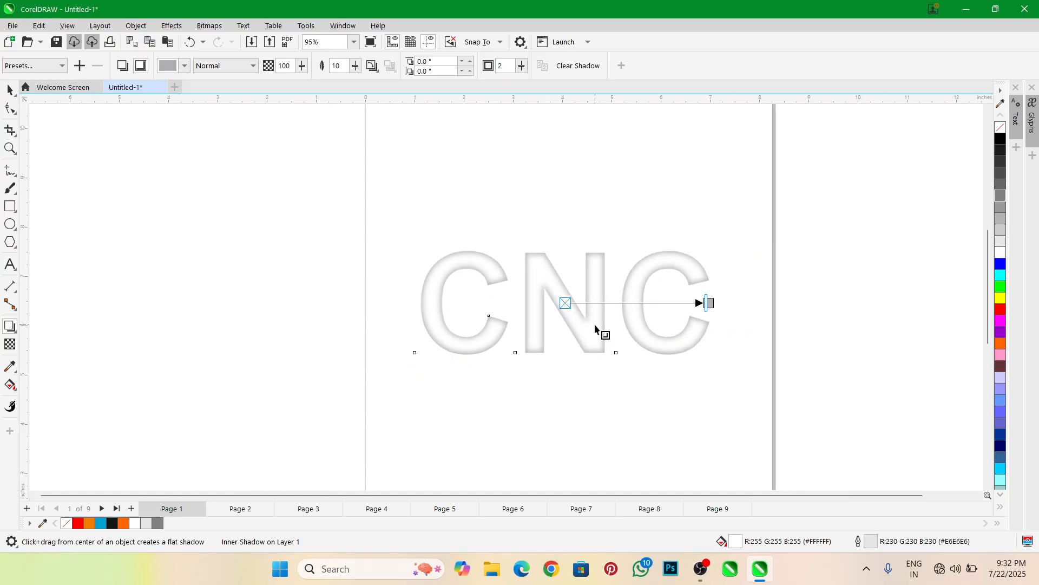
pyautogui.scroll(2, 595, 325)
pyautogui.scroll(2, 594, 303)
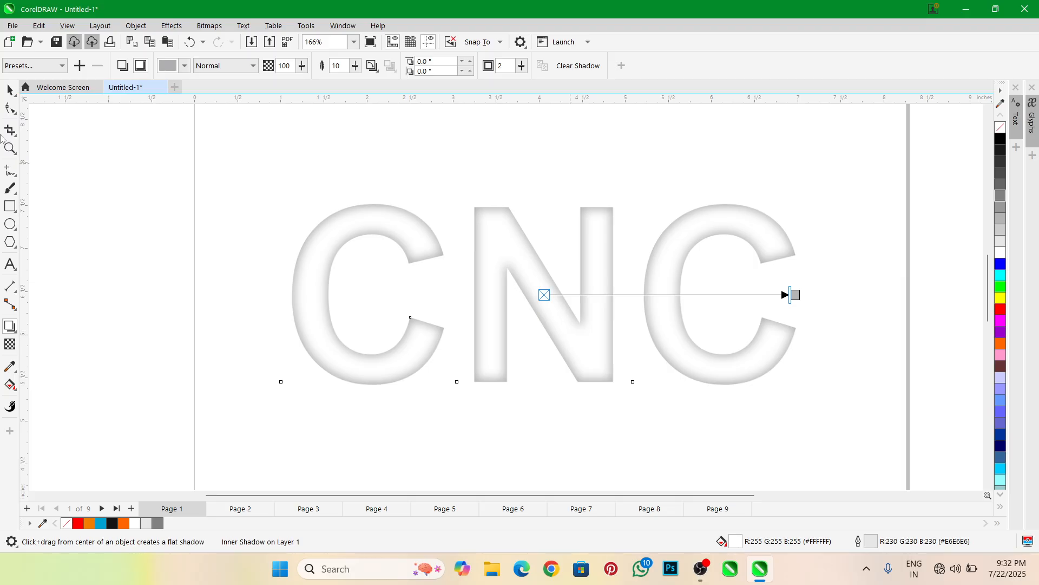
# Try a red fill on the CNC text with its inner shadow and undo the fill
pyautogui.click(10, 89)
pyautogui.click(1001, 309)
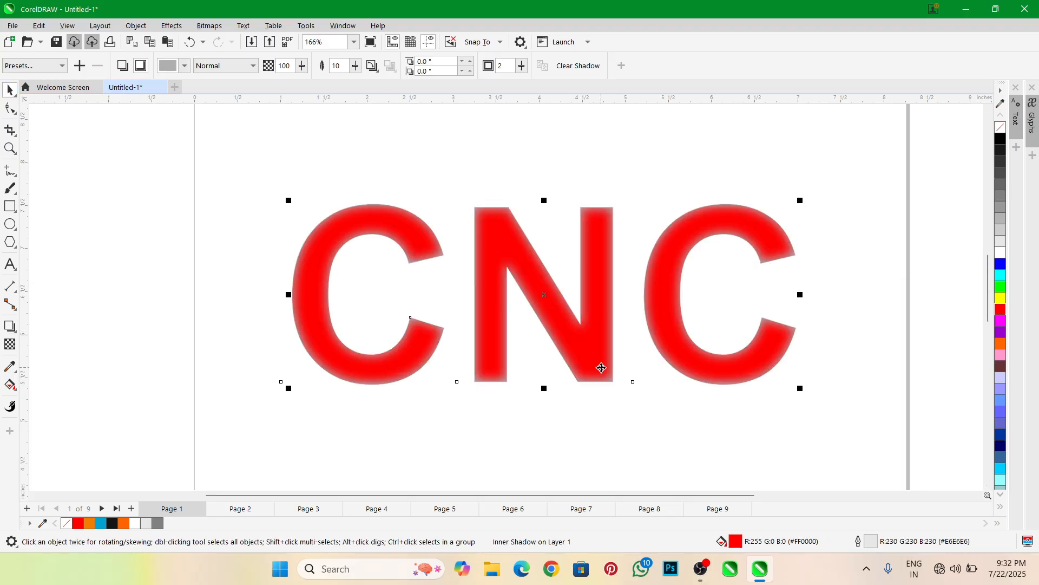
pyautogui.hotkey('ctrl', 'z')
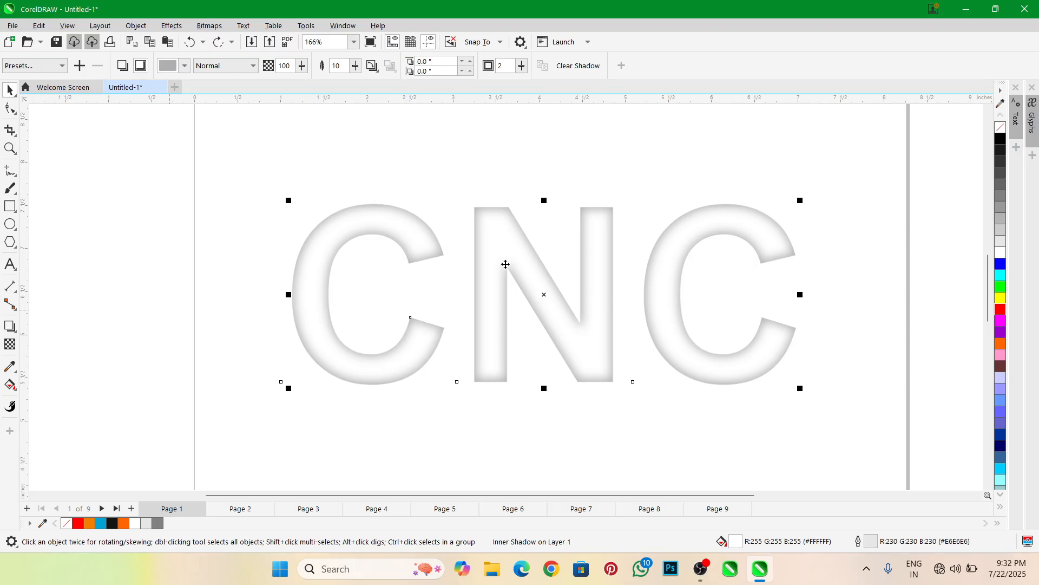
# Switch the CNC text back to a drop shadow, then apply the Inner Edge shadow preset to it
pyautogui.click(123, 66)
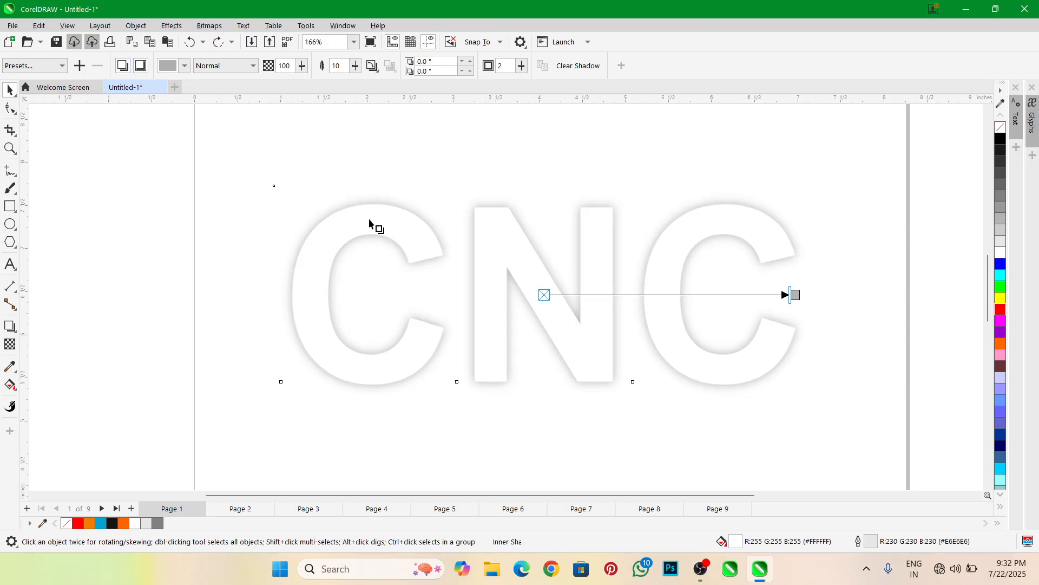
pyautogui.click(33, 67)
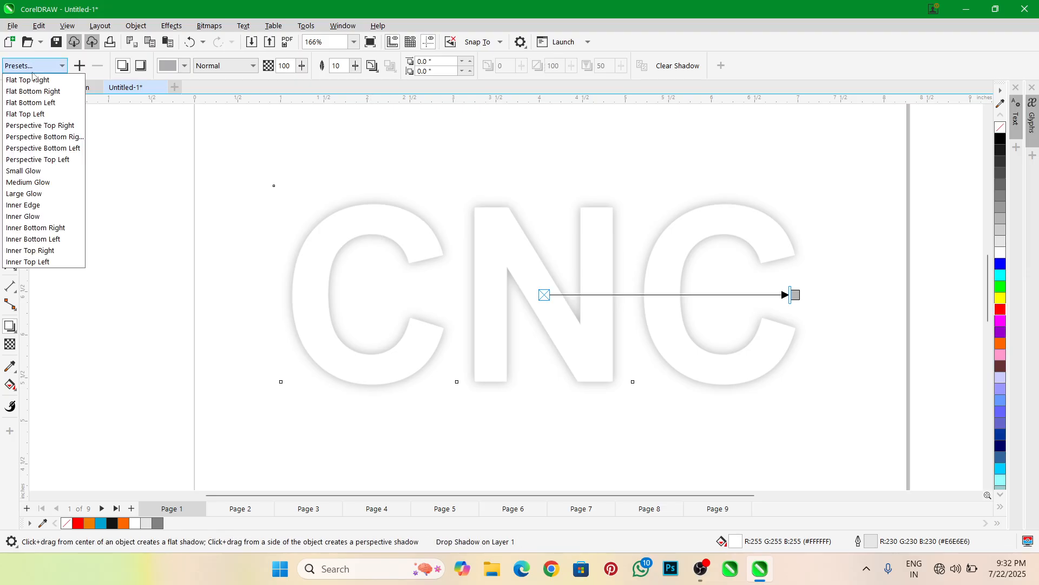
pyautogui.click(33, 205)
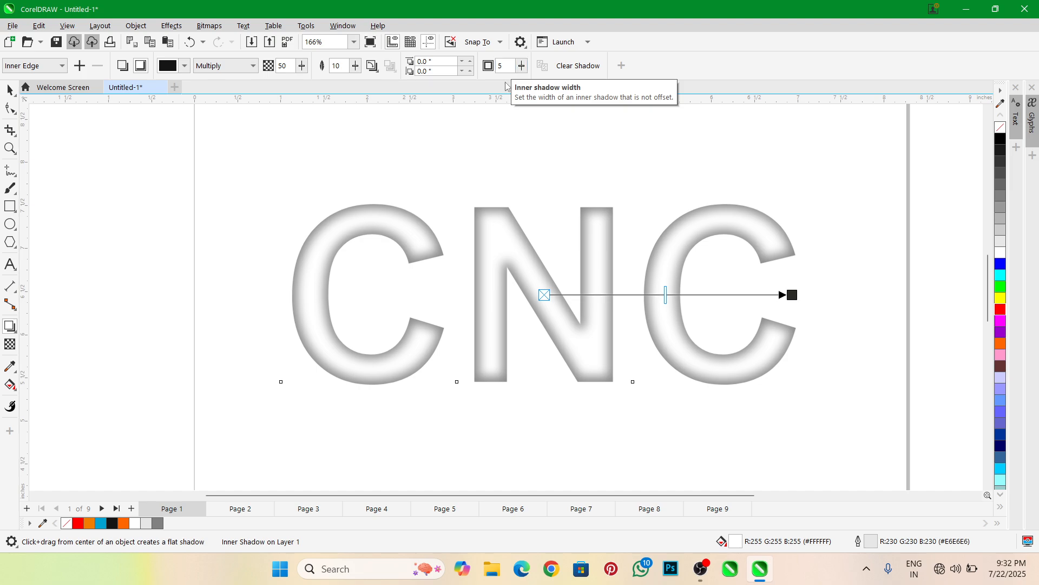
pyautogui.click(42, 65)
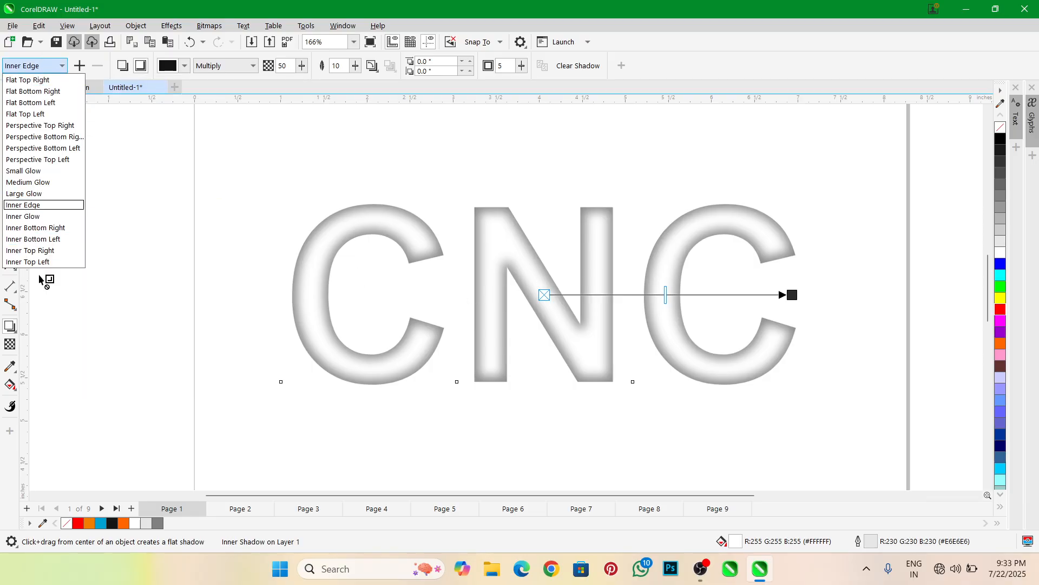
pyautogui.click(190, 206)
pyautogui.click(10, 90)
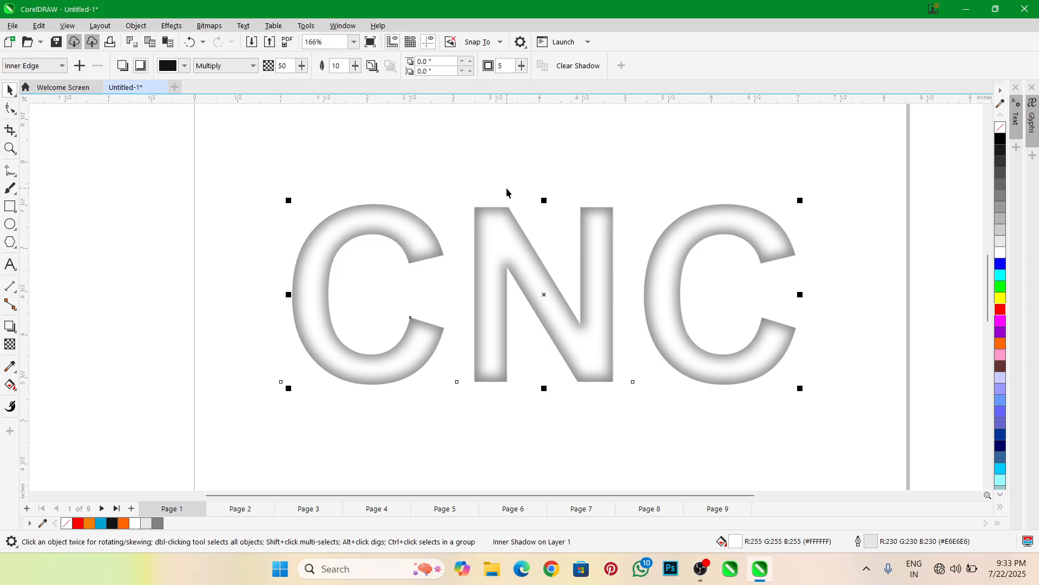
# Examine the CNC text's Inner Edge shadow at different magnifications and the list of available effect tools
pyautogui.scroll(-2, 518, 208)
pyautogui.click(11, 327)
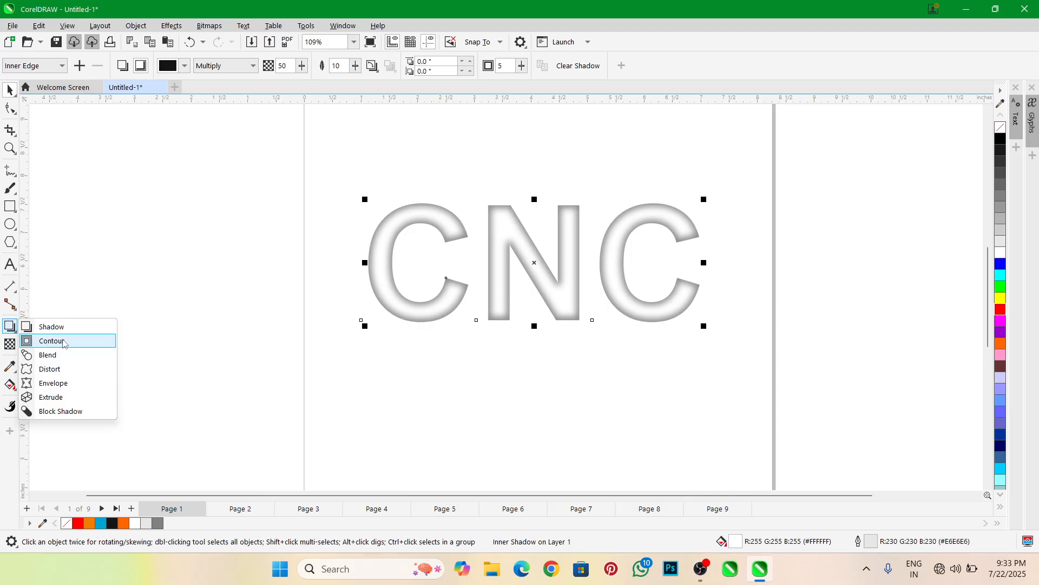
pyautogui.click(15, 95)
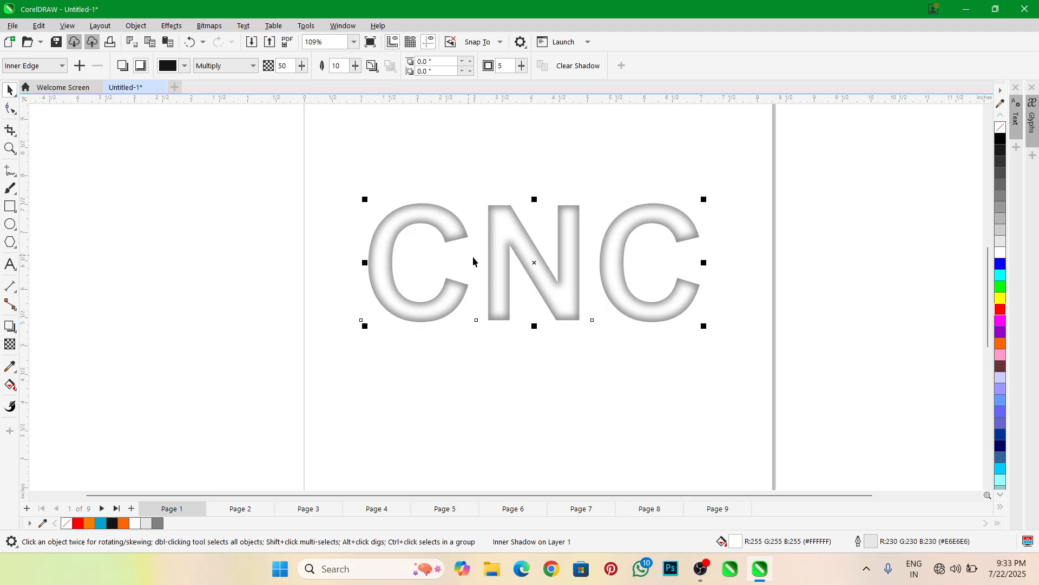
pyautogui.scroll(-1, 504, 260)
pyautogui.scroll(2, 505, 189)
pyautogui.scroll(-2, 538, 287)
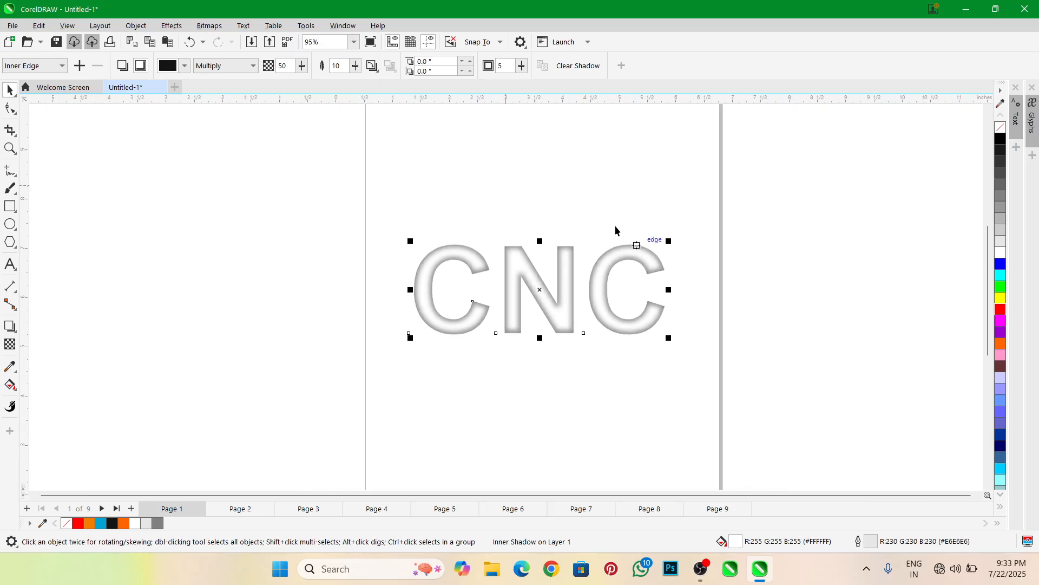
pyautogui.scroll(-1, 571, 186)
pyautogui.scroll(1, 458, 244)
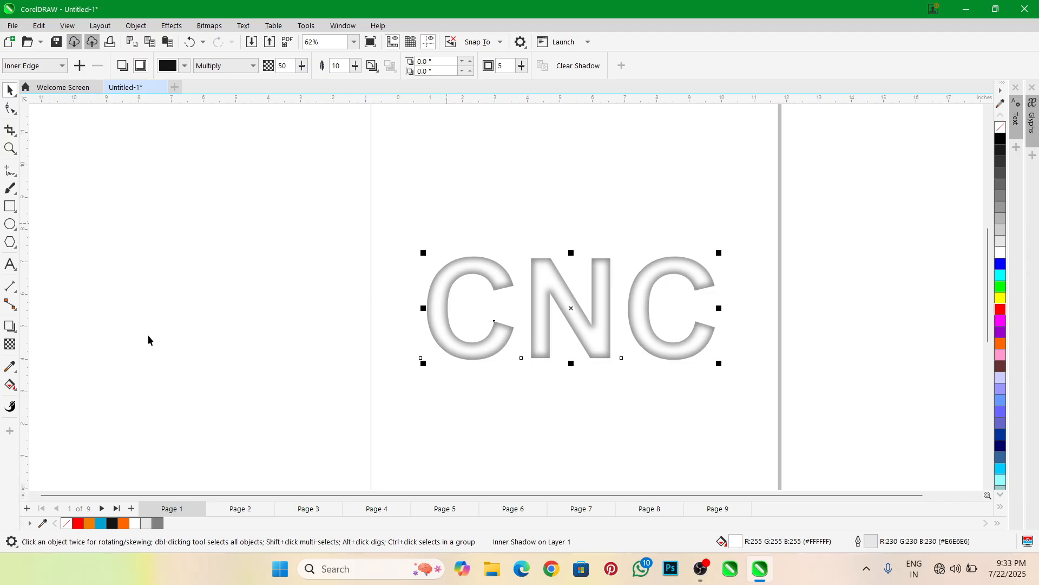
pyautogui.click(28, 326)
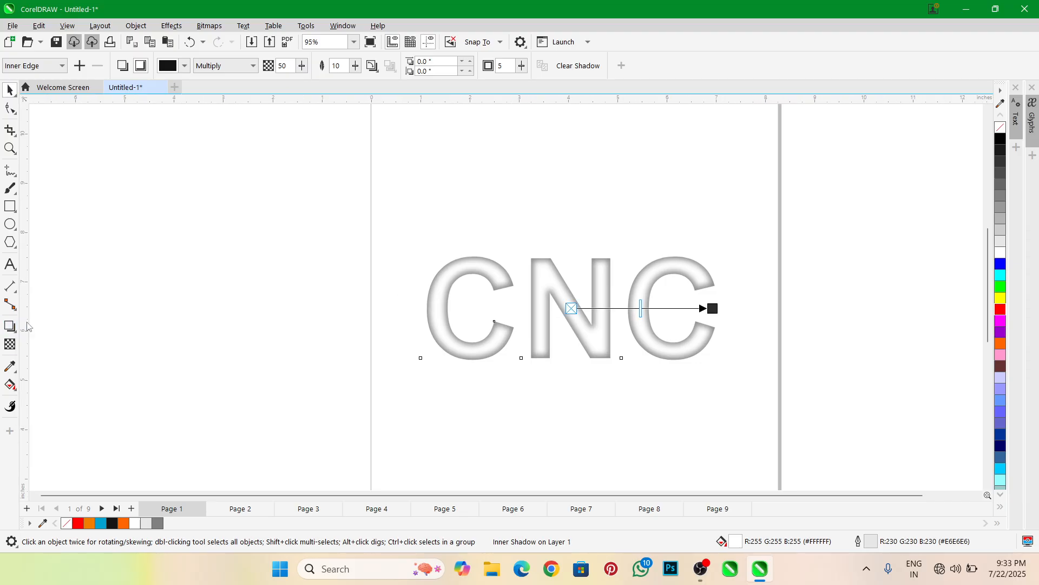
pyautogui.scroll(-1, 524, 304)
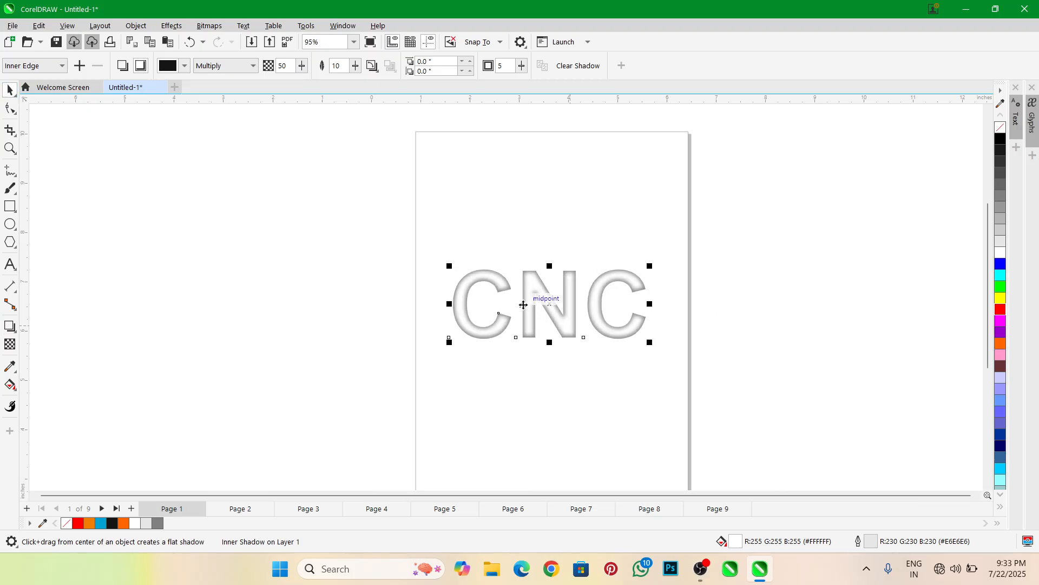
pyautogui.scroll(1, 540, 282)
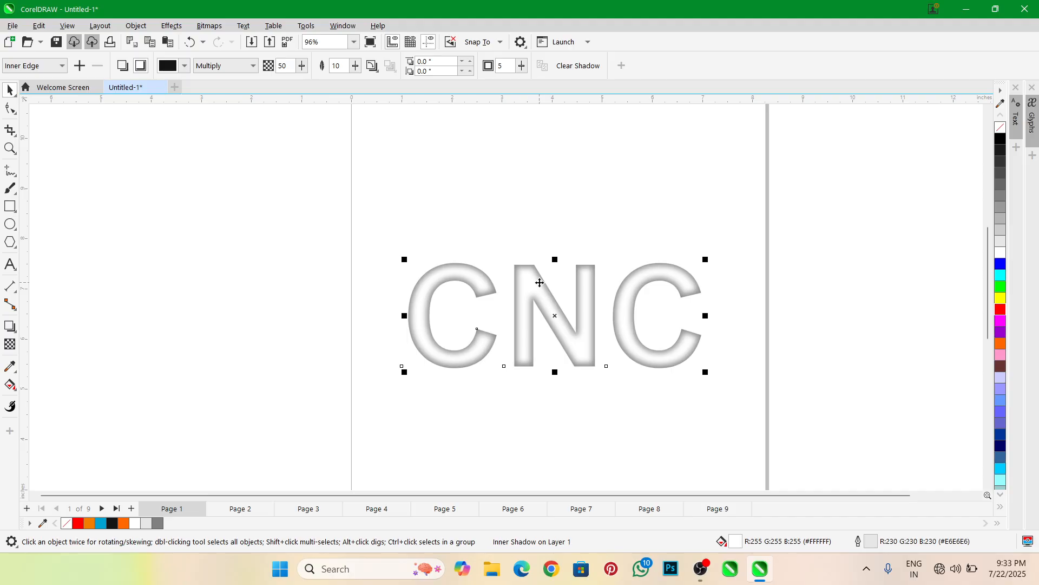
# Delete the CNC text together with its inner shadow, leaving the page empty
pyautogui.scroll(-1, 544, 303)
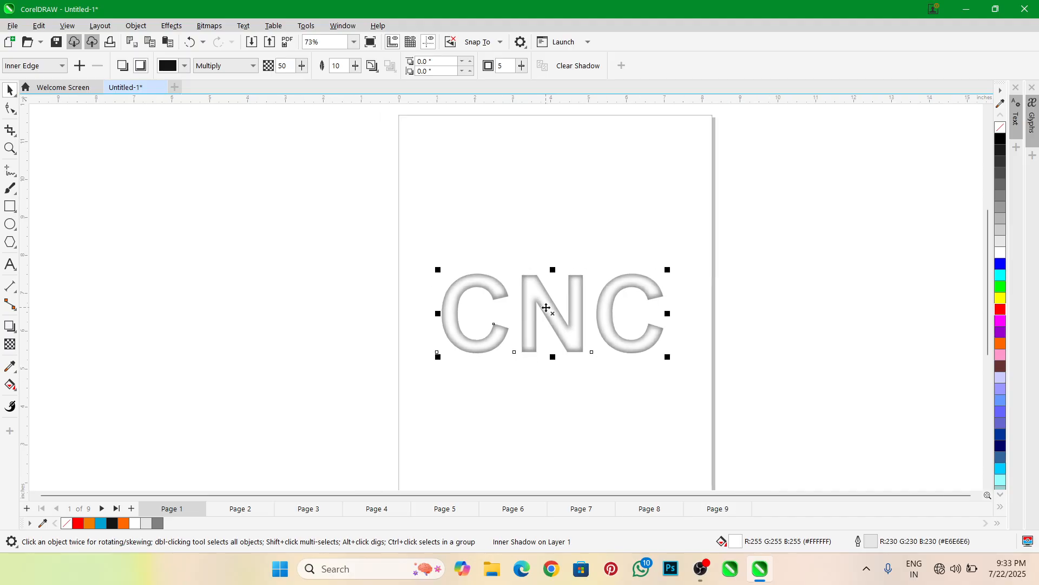
pyautogui.press('Delete')
pyautogui.press('Delete')
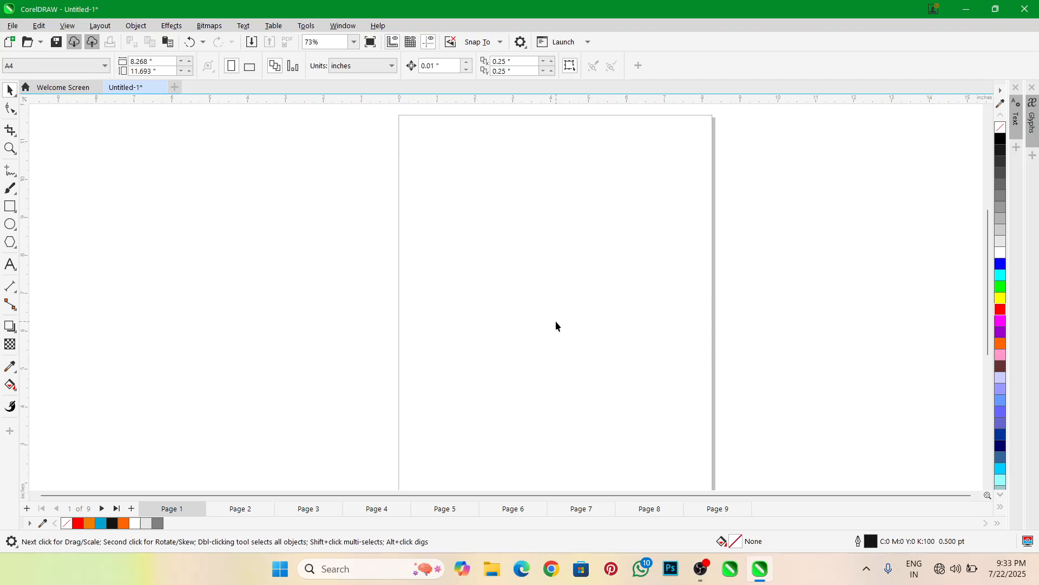